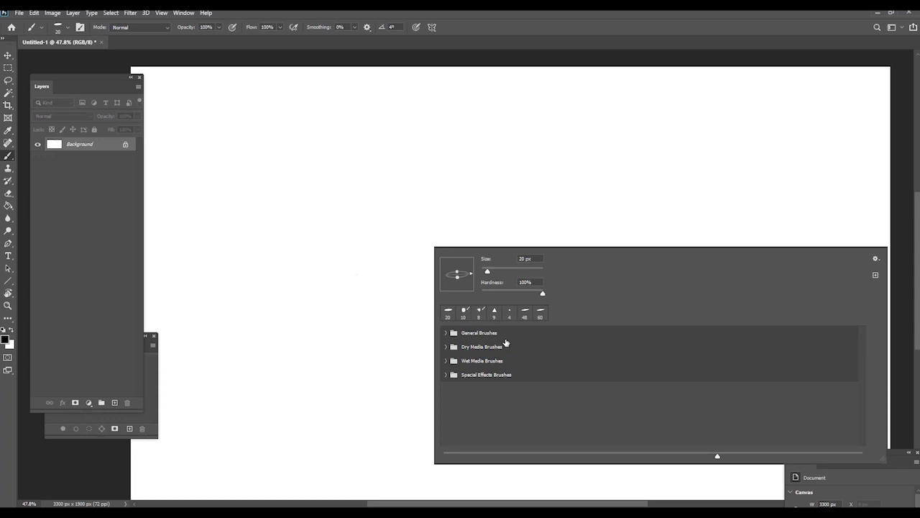
# Step: Delete the Special Effects, Wet Media, Dry Media and General brush groups with all their brushes
pyautogui.click(502, 378)
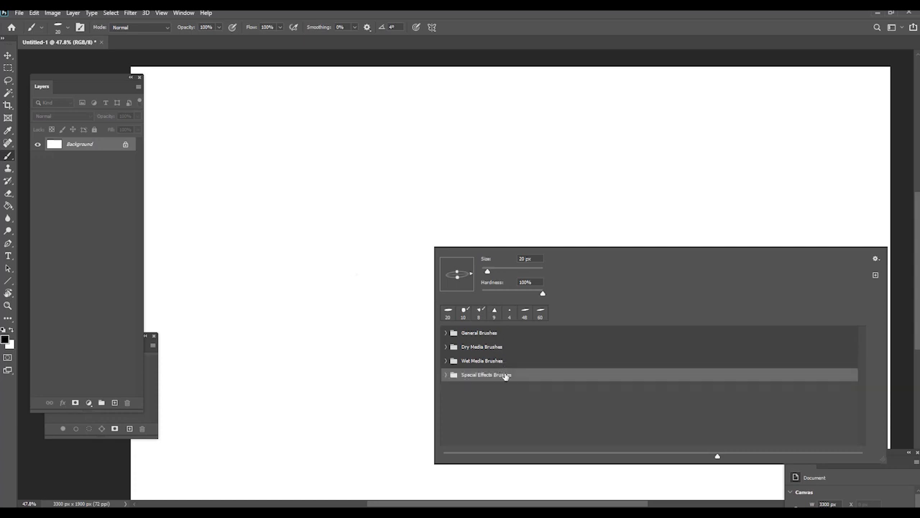
pyautogui.rightClick(506, 376)
pyautogui.click(535, 388)
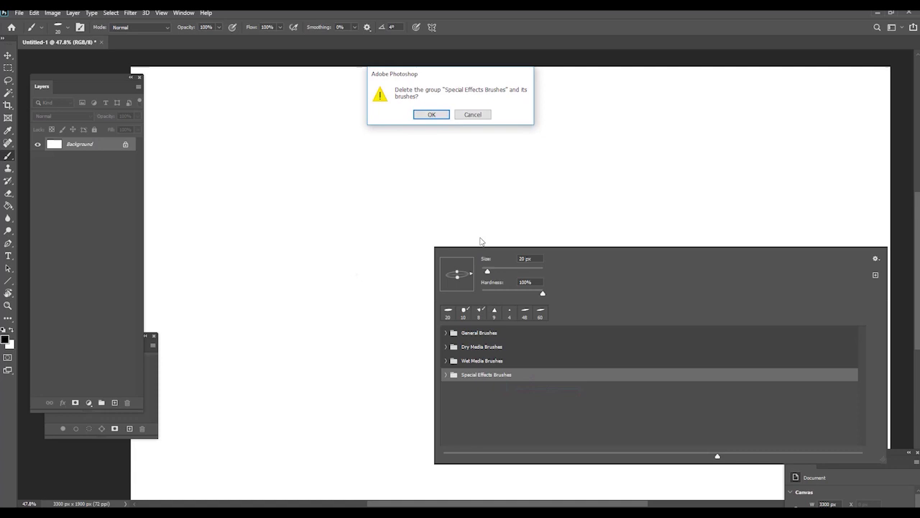
pyautogui.click(431, 114)
pyautogui.rightClick(482, 362)
pyautogui.click(509, 377)
pyautogui.click(431, 114)
pyautogui.rightClick(491, 348)
pyautogui.click(516, 362)
pyautogui.click(432, 115)
pyautogui.rightClick(496, 336)
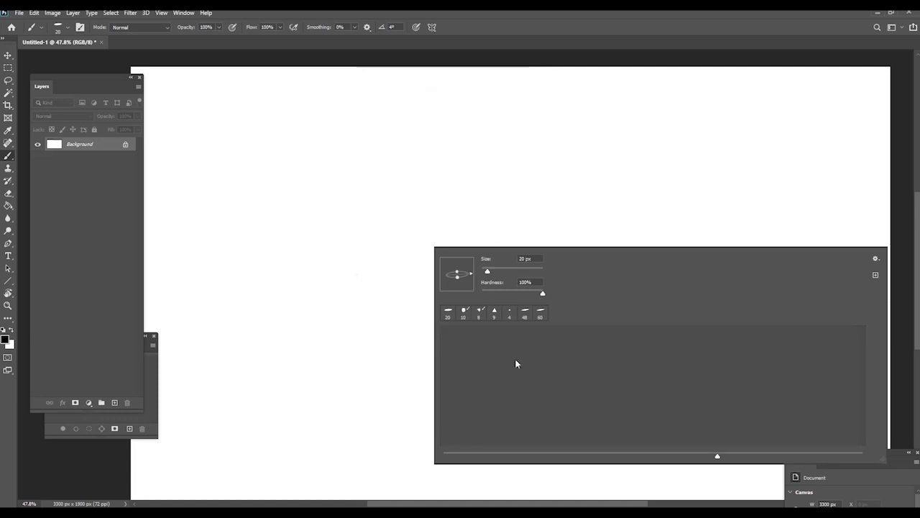
# Step: Import the Car Design Brushes 2020 .abr file from the Brushes folder on the Desktop
pyautogui.click(876, 259)
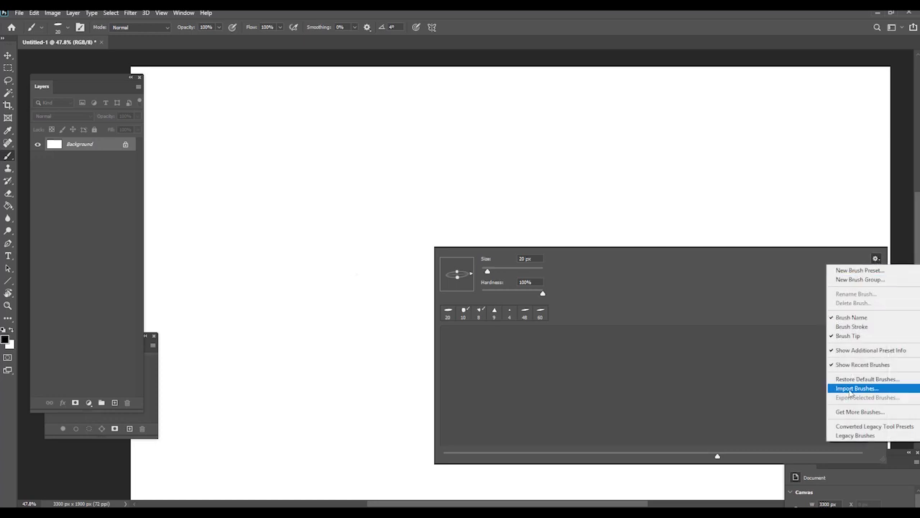
pyautogui.click(856, 388)
pyautogui.click(295, 149)
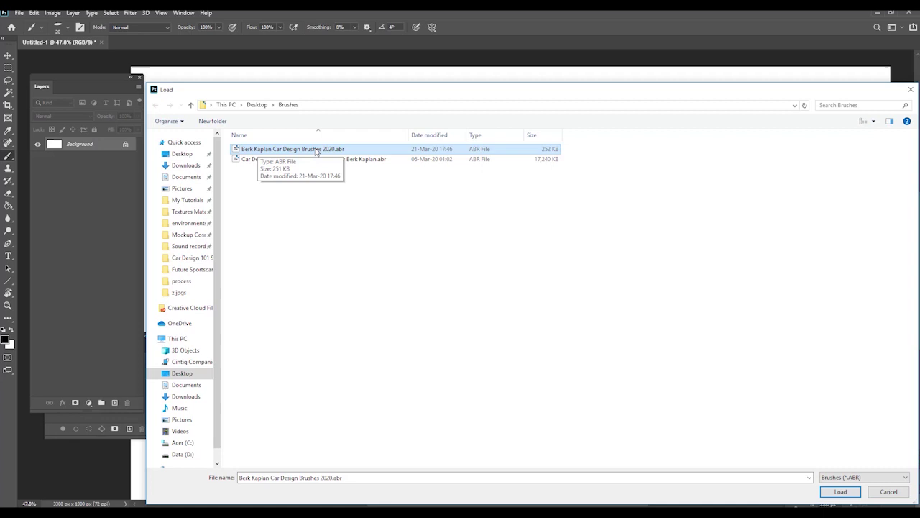
pyautogui.click(362, 159)
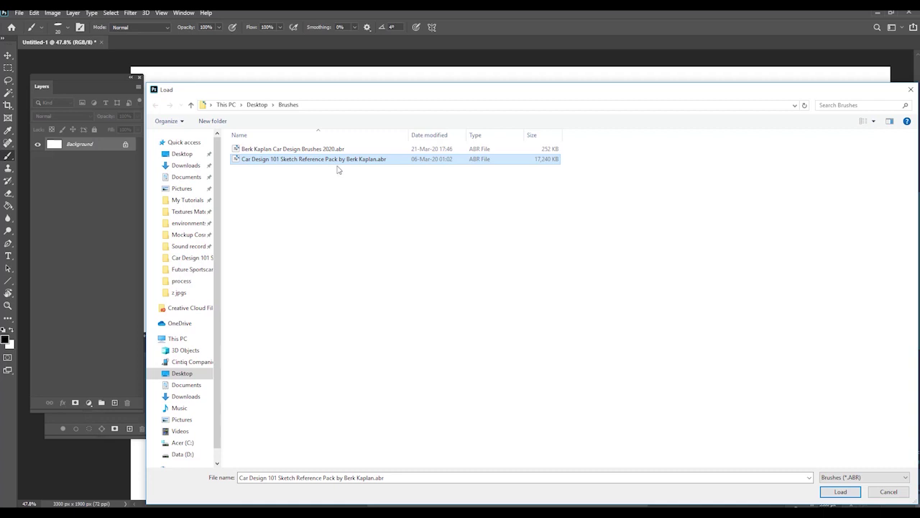
pyautogui.doubleClick(338, 151)
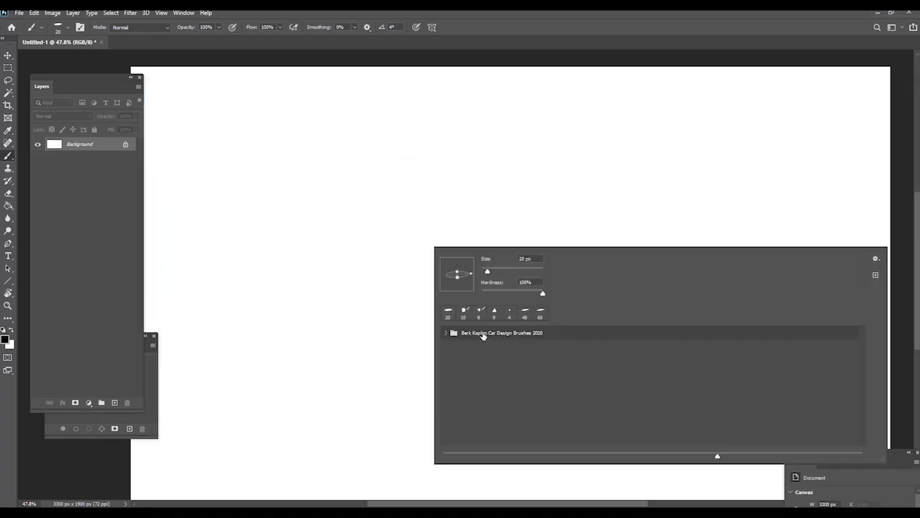
# Step: Choose the triangle medium brush from the imported group and scribble letter-like pencil test strokes across the middle of the canvas
pyautogui.click(445, 334)
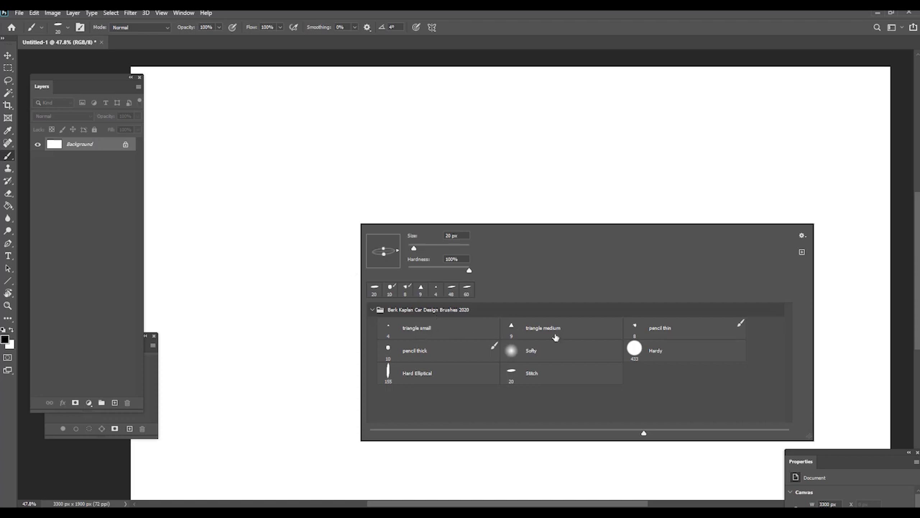
pyautogui.click(524, 332)
pyautogui.moveTo(287, 207); pyautogui.dragTo(305, 218)
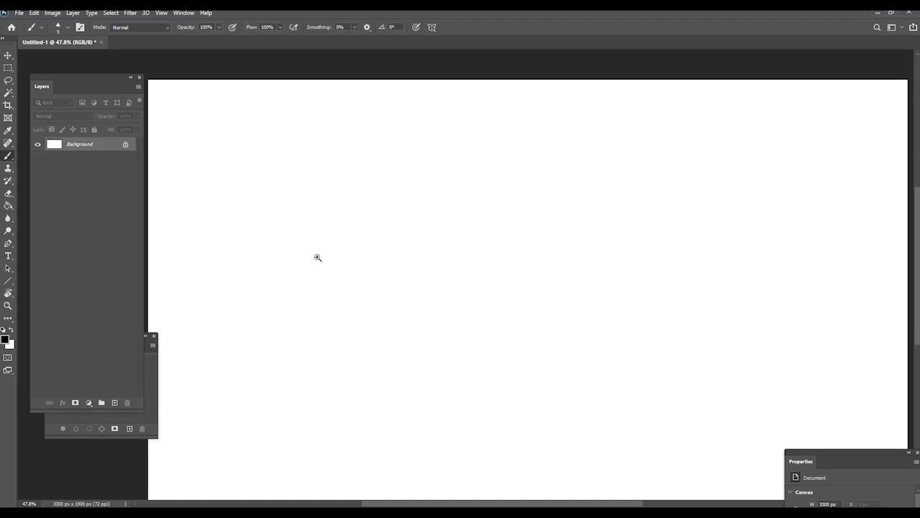
pyautogui.keyDown('ctrl'); pyautogui.moveTo(317, 256); pyautogui.dragTo(335, 243); pyautogui.keyUp('ctrl')
pyautogui.press('b')
pyautogui.moveTo(351, 204)
pyautogui.mouseDown()
pyautogui.moveTo(307, 251)
pyautogui.moveTo(302, 291)
pyautogui.mouseUp()
pyautogui.moveTo(507, 239); pyautogui.dragTo(481, 353)
pyautogui.moveTo(530, 253); pyautogui.dragTo(491, 368)
pyautogui.moveTo(506, 312); pyautogui.dragTo(551, 302)
pyautogui.moveTo(530, 255); pyautogui.dragTo(498, 311)
pyautogui.moveTo(509, 295); pyautogui.dragTo(558, 365)
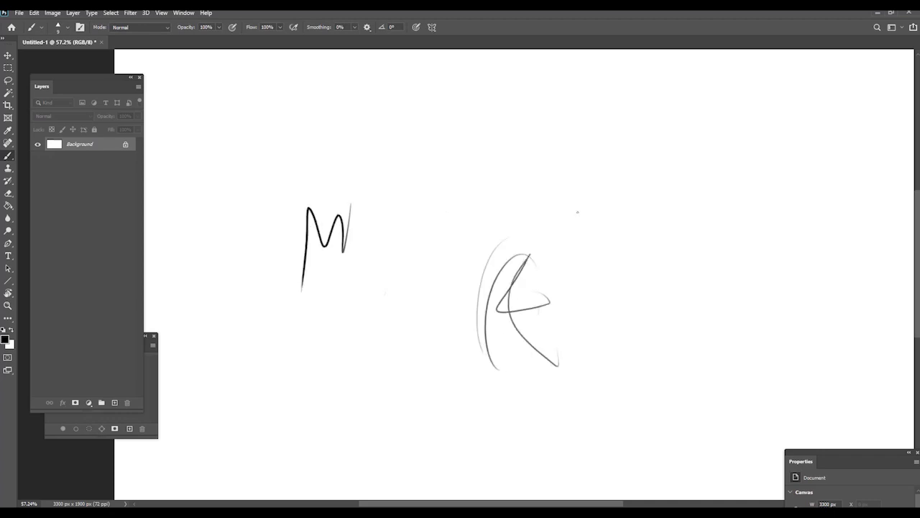
pyautogui.moveTo(591, 198)
pyautogui.mouseDown()
pyautogui.moveTo(584, 288)
pyautogui.moveTo(594, 292)
pyautogui.mouseUp()
pyautogui.moveTo(601, 237); pyautogui.dragTo(609, 234)
pyautogui.moveTo(590, 190); pyautogui.dragTo(563, 224)
pyautogui.keyDown('ctrl'); pyautogui.moveTo(477, 232); pyautogui.dragTo(525, 227); pyautogui.keyUp('ctrl')
pyautogui.moveTo(572, 255)
pyautogui.mouseDown()
pyautogui.moveTo(519, 144)
pyautogui.moveTo(480, 236)
pyautogui.moveTo(432, 270)
pyautogui.moveTo(407, 261)
pyautogui.mouseUp()
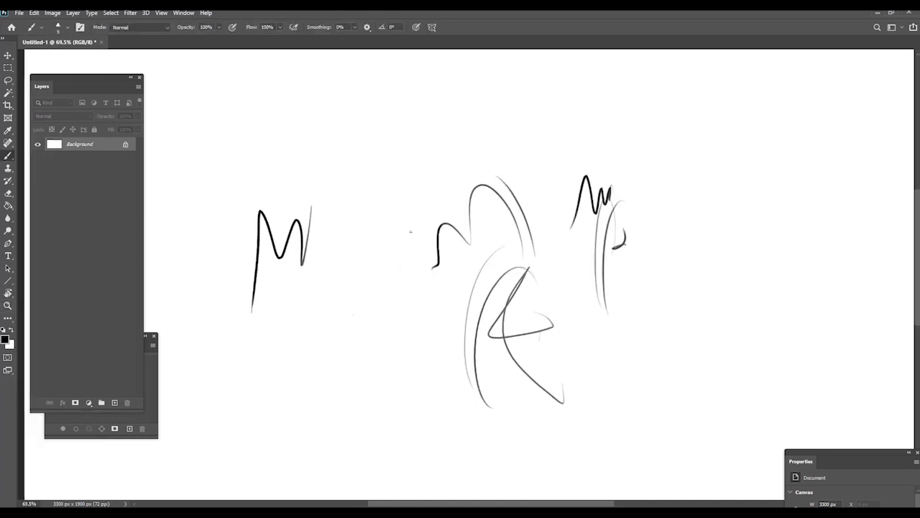
pyautogui.moveTo(415, 218)
pyautogui.mouseDown()
pyautogui.moveTo(418, 245)
pyautogui.moveTo(389, 271)
pyautogui.mouseUp()
pyautogui.moveTo(352, 237); pyautogui.dragTo(419, 245)
pyautogui.moveTo(401, 215)
pyautogui.mouseDown()
pyautogui.moveTo(381, 254)
pyautogui.moveTo(348, 257)
pyautogui.mouseUp()
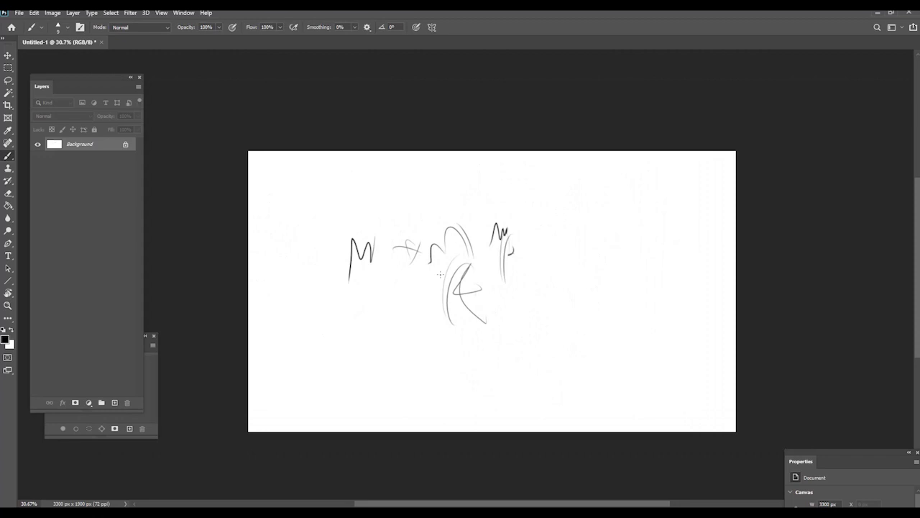
# Step: Enlarge the triangle medium brush to 446 px and paint test strokes beside the scribbles
pyautogui.keyDown('alt'); pyautogui.moveTo(440, 274); pyautogui.dragTo(468, 281); pyautogui.keyUp('alt')
pyautogui.moveTo(627, 255); pyautogui.dragTo(583, 323)
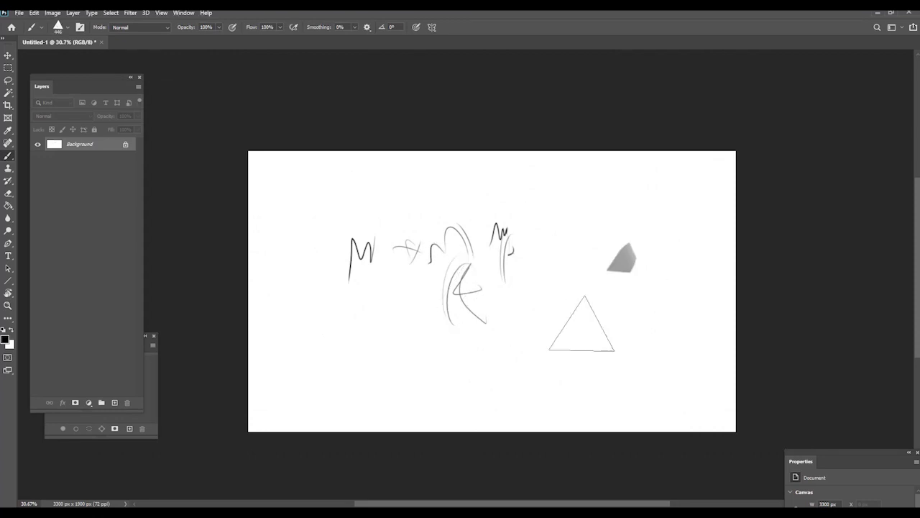
pyautogui.moveTo(625, 302)
pyautogui.mouseDown()
pyautogui.moveTo(595, 244)
pyautogui.moveTo(617, 315)
pyautogui.moveTo(601, 271)
pyautogui.moveTo(570, 289)
pyautogui.moveTo(573, 309)
pyautogui.moveTo(616, 291)
pyautogui.moveTo(573, 295)
pyautogui.mouseUp()
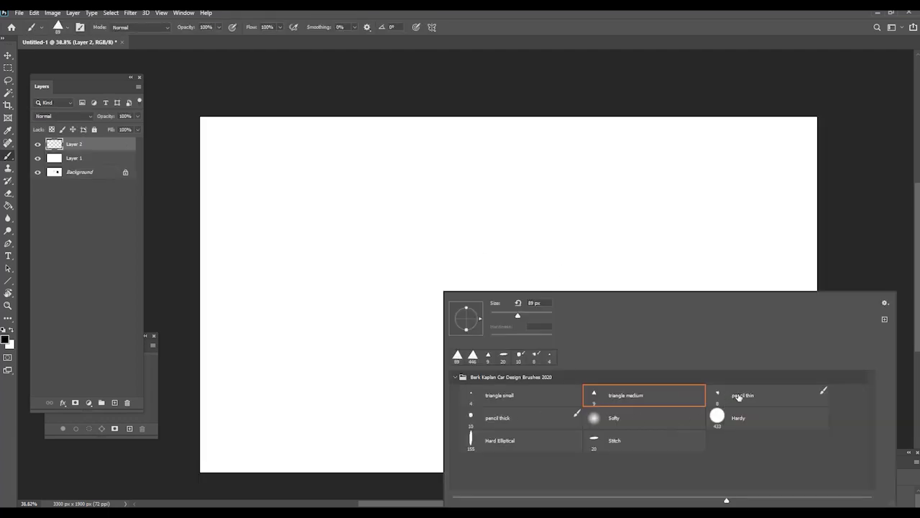
# Step: Select the pencil thin brush and sketch overlapping curved test strokes on Layer 2
pyautogui.click(739, 396)
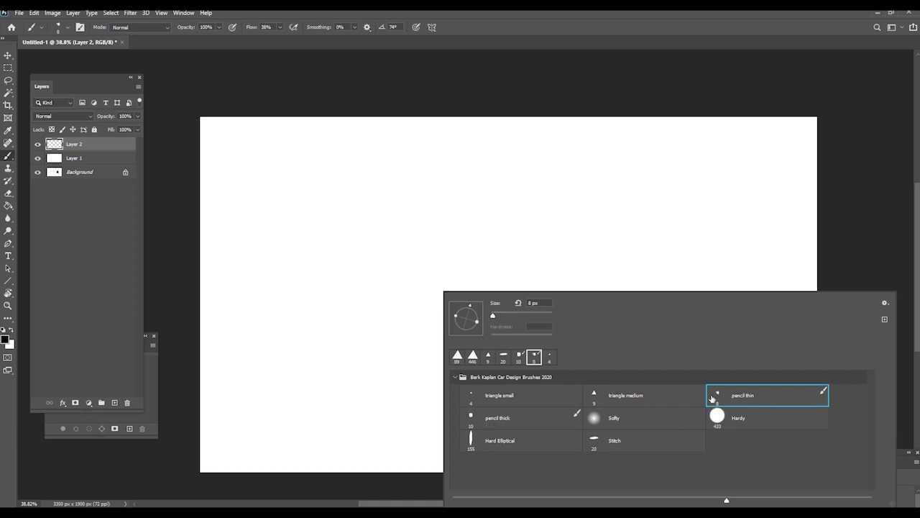
pyautogui.moveTo(445, 246); pyautogui.dragTo(458, 261)
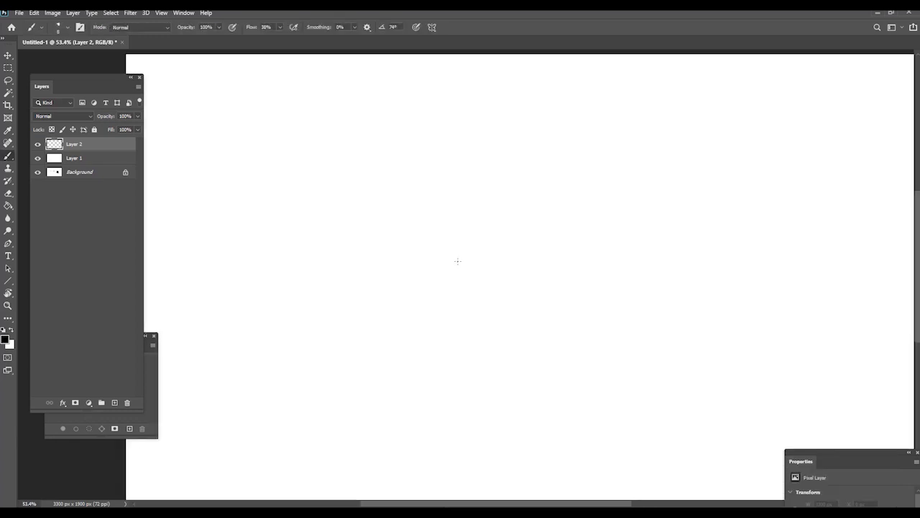
pyautogui.moveTo(568, 269); pyautogui.dragTo(555, 359)
pyautogui.moveTo(602, 286); pyautogui.dragTo(560, 381)
pyautogui.moveTo(594, 271); pyautogui.dragTo(563, 379)
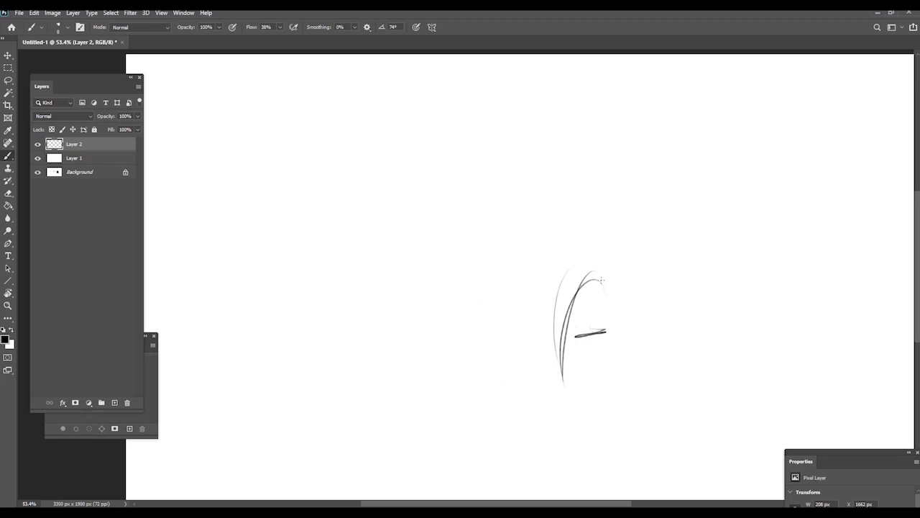
pyautogui.moveTo(602, 281); pyautogui.dragTo(599, 385)
pyautogui.moveTo(557, 321)
pyautogui.mouseDown()
pyautogui.moveTo(597, 315)
pyautogui.moveTo(593, 322)
pyautogui.moveTo(555, 296)
pyautogui.mouseUp()
pyautogui.moveTo(535, 305); pyautogui.dragTo(488, 305)
# Step: Select the pencil thick brush and draw darker test strokes over the thin pencil curves
pyautogui.rightClick(538, 279)
pyautogui.click(522, 411)
pyautogui.moveTo(457, 260); pyautogui.dragTo(490, 230)
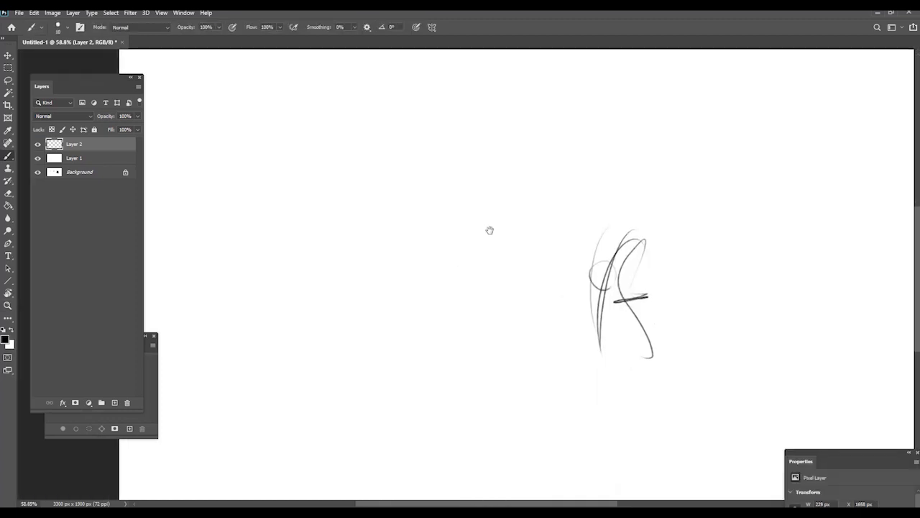
pyautogui.moveTo(606, 275); pyautogui.dragTo(626, 275)
pyautogui.moveTo(639, 228)
pyautogui.mouseDown()
pyautogui.moveTo(607, 275)
pyautogui.moveTo(601, 308)
pyautogui.mouseUp()
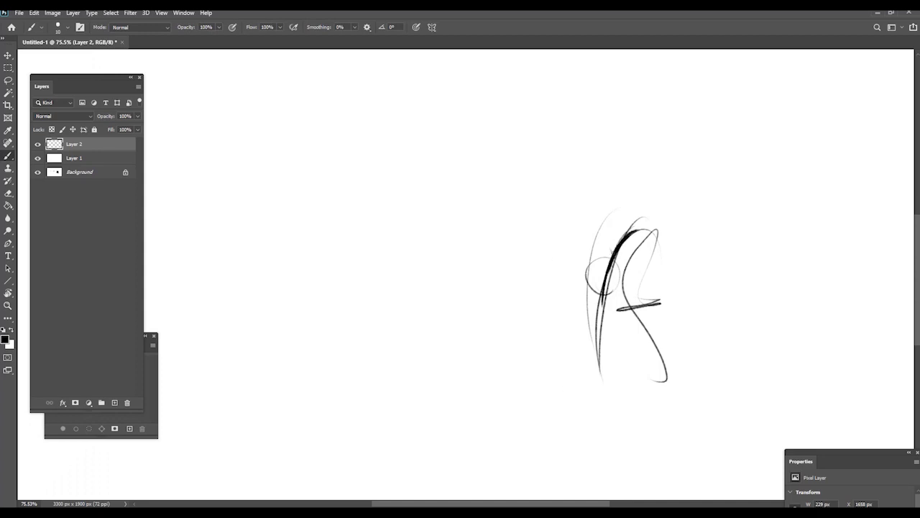
pyautogui.moveTo(602, 232); pyautogui.dragTo(613, 261)
pyautogui.moveTo(598, 235); pyautogui.dragTo(603, 274)
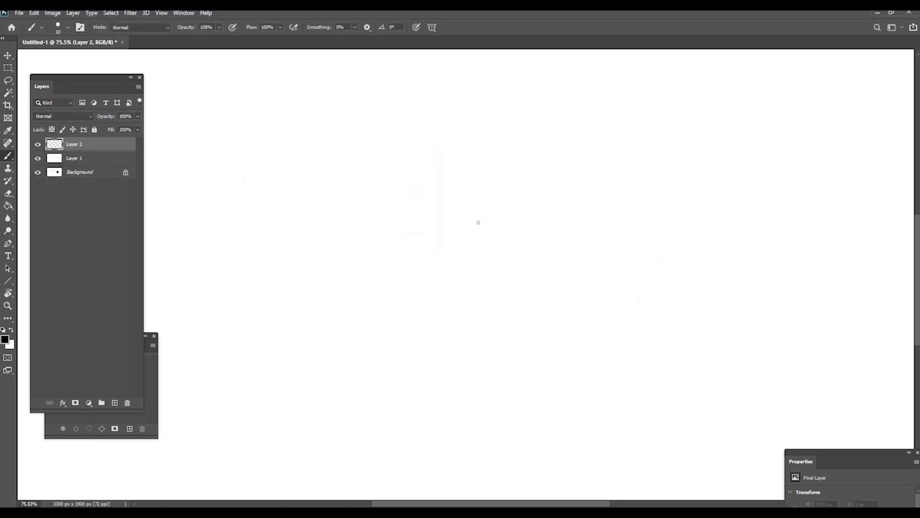
# Step: Select the Softy brush, enlarge it to 582 px and paint broad soft black strokes across Layer 2
pyautogui.rightClick(478, 222)
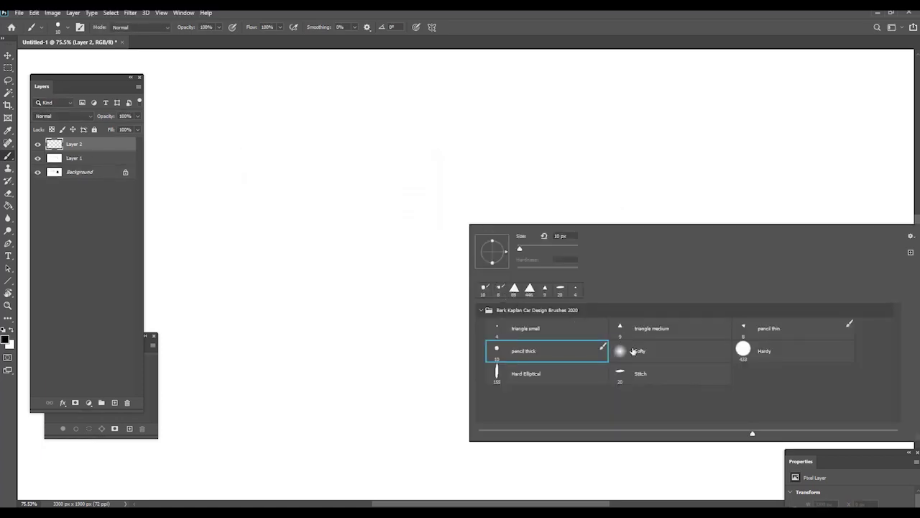
pyautogui.click(633, 350)
pyautogui.click(374, 220)
pyautogui.moveTo(374, 220)
pyautogui.mouseDown()
pyautogui.moveTo(437, 215)
pyautogui.moveTo(442, 239)
pyautogui.mouseUp()
pyautogui.moveTo(370, 125)
pyautogui.mouseDown()
pyautogui.moveTo(565, 381)
pyautogui.moveTo(513, 318)
pyautogui.moveTo(570, 406)
pyautogui.mouseUp()
pyautogui.moveTo(526, 312)
pyautogui.mouseDown()
pyautogui.moveTo(461, 301)
pyautogui.moveTo(472, 299)
pyautogui.mouseUp()
pyautogui.moveTo(631, 153); pyautogui.dragTo(634, 403)
pyautogui.moveTo(594, 138)
pyautogui.mouseDown()
pyautogui.moveTo(653, 438)
pyautogui.moveTo(619, 151)
pyautogui.mouseUp()
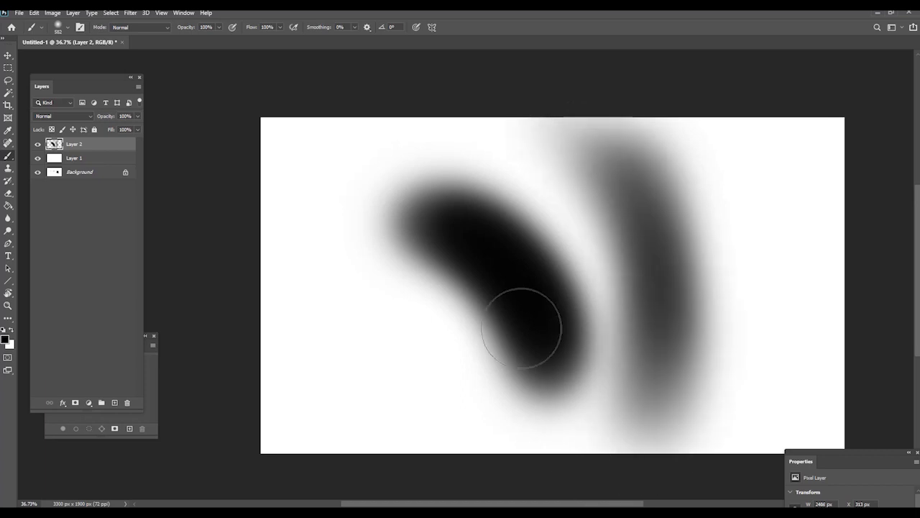
pyautogui.moveTo(371, 380)
pyautogui.mouseDown()
pyautogui.moveTo(348, 286)
pyautogui.moveTo(349, 202)
pyautogui.moveTo(349, 350)
pyautogui.mouseUp()
pyautogui.moveTo(761, 209)
pyautogui.mouseDown()
pyautogui.moveTo(761, 418)
pyautogui.moveTo(760, 216)
pyautogui.moveTo(744, 134)
pyautogui.mouseUp()
pyautogui.moveTo(348, 386); pyautogui.dragTo(366, 160)
# Step: Delete the layer holding the soft brush strokes and add a new empty layer above Layer 1
pyautogui.scroll(-5, 386, 251)
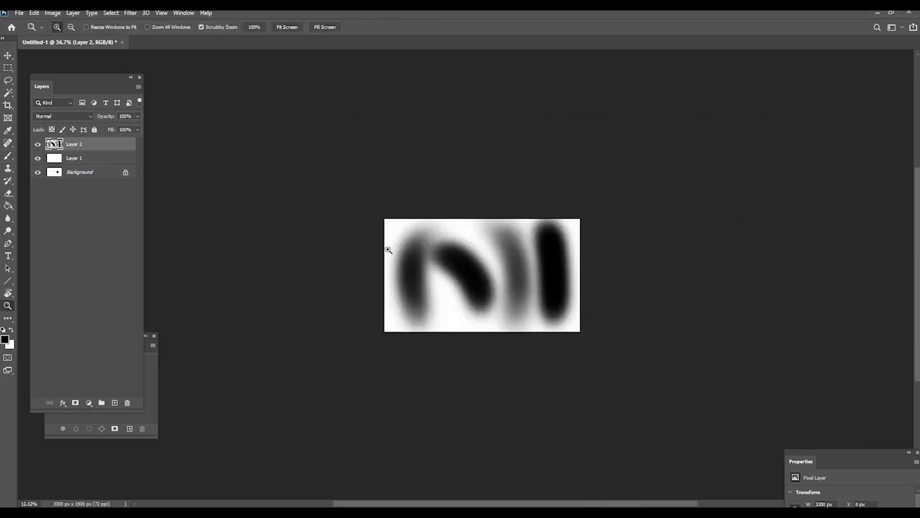
pyautogui.scroll(5, 386, 251)
pyautogui.press('Delete')
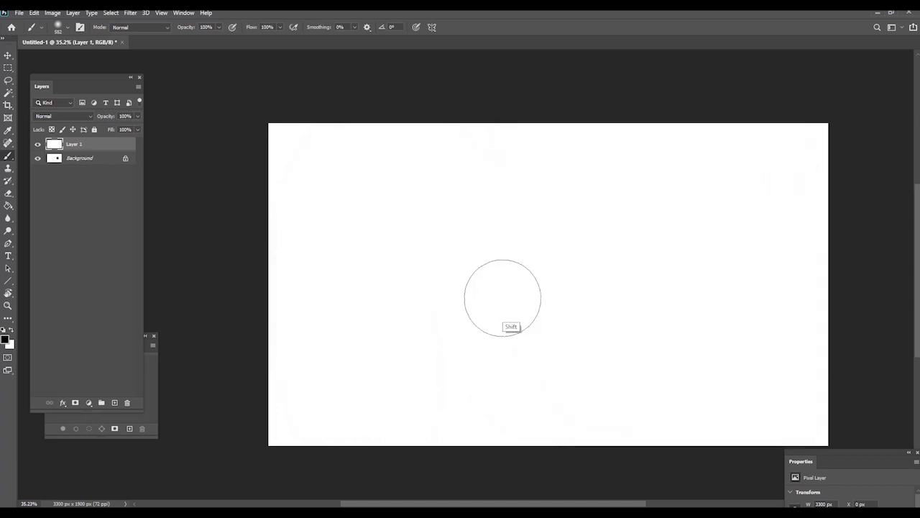
pyautogui.hotkey('ctrl', 'shift', 'n')
pyautogui.press('Return')
# Step: Select the Hardy brush at 433 px and paint overlapping hard-edged black strokes across Layer 2
pyautogui.rightClick(441, 269)
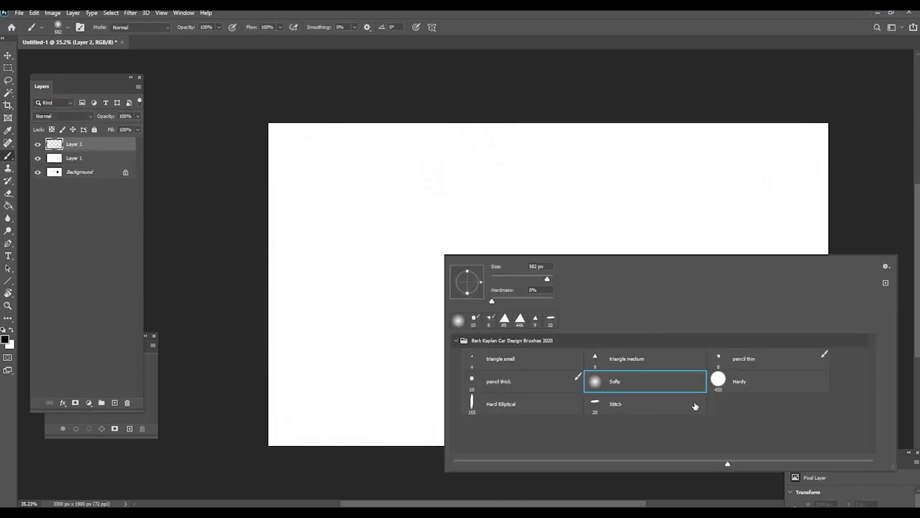
pyautogui.click(723, 379)
pyautogui.moveTo(392, 230); pyautogui.dragTo(369, 205)
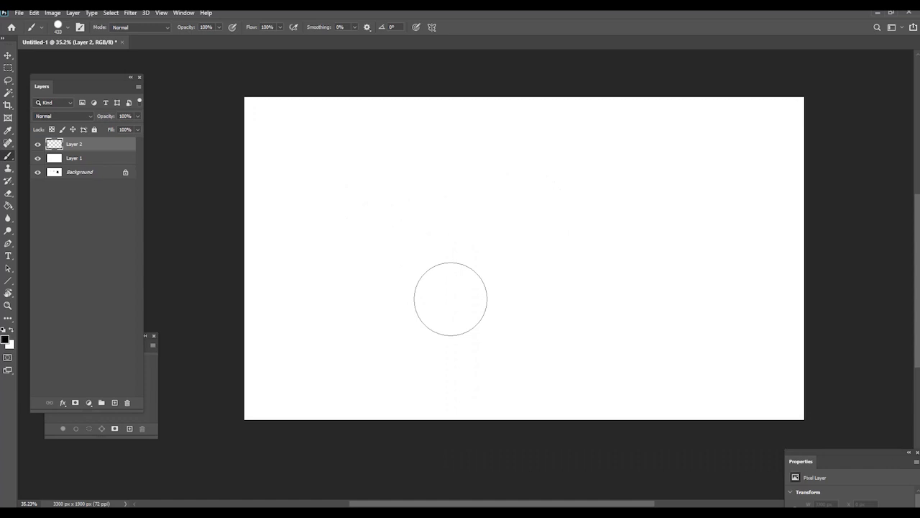
pyautogui.moveTo(454, 264); pyautogui.dragTo(471, 269)
pyautogui.moveTo(400, 182); pyautogui.dragTo(499, 323)
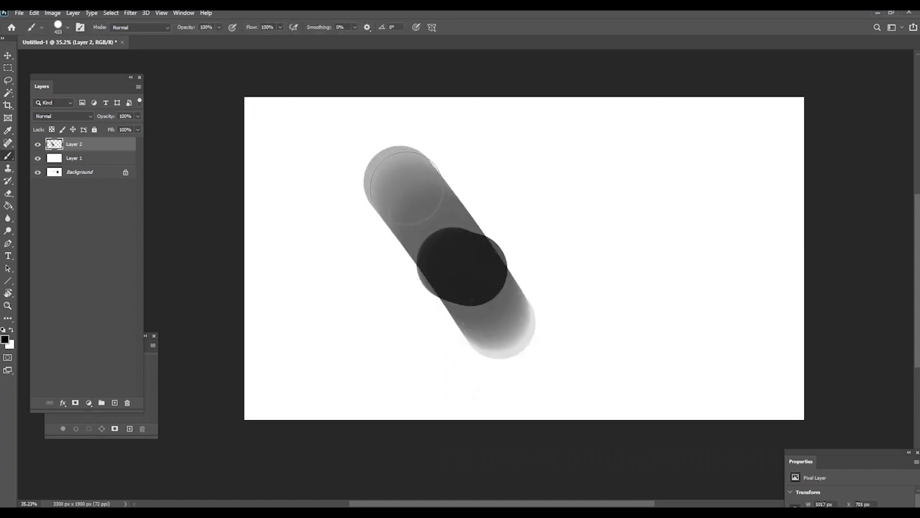
pyautogui.moveTo(405, 185)
pyautogui.mouseDown()
pyautogui.moveTo(507, 329)
pyautogui.moveTo(487, 312)
pyautogui.moveTo(481, 207)
pyautogui.moveTo(410, 319)
pyautogui.moveTo(499, 218)
pyautogui.moveTo(411, 365)
pyautogui.mouseUp()
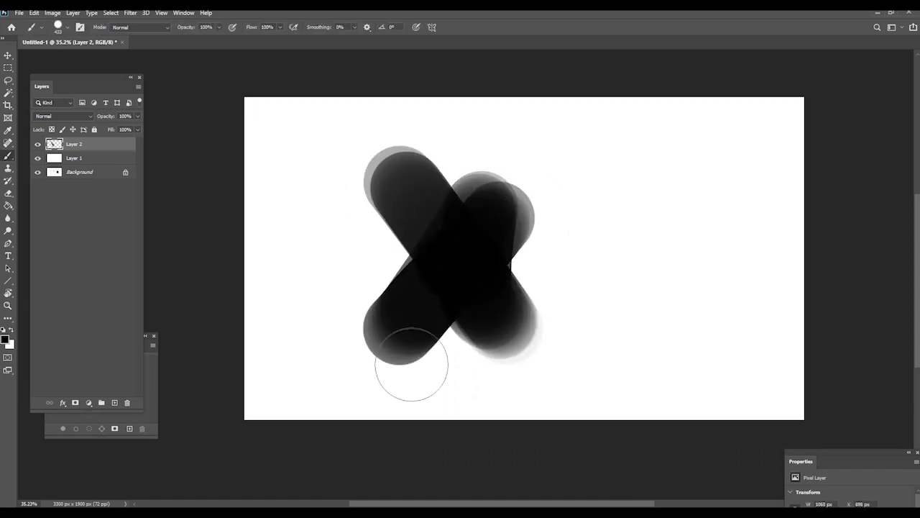
pyautogui.moveTo(516, 192); pyautogui.dragTo(447, 302)
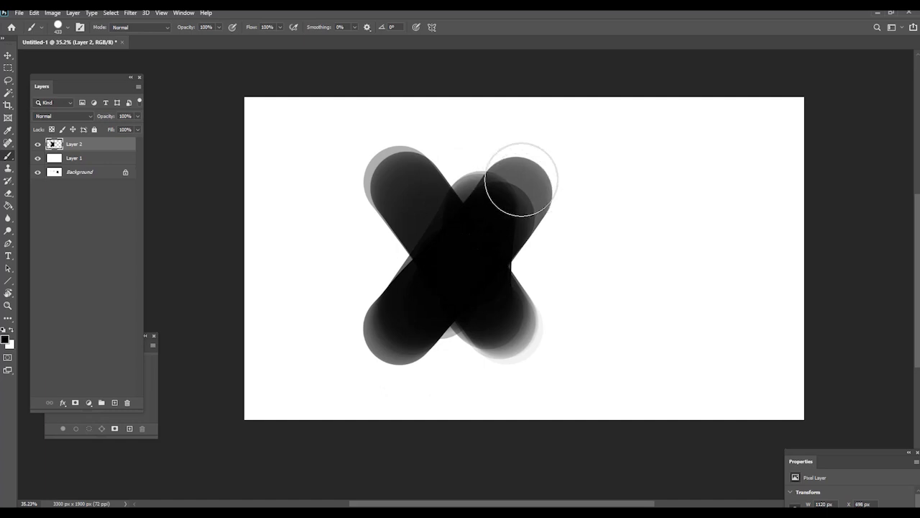
pyautogui.moveTo(342, 216)
pyautogui.mouseDown()
pyautogui.moveTo(318, 199)
pyautogui.moveTo(357, 270)
pyautogui.moveTo(633, 209)
pyautogui.moveTo(561, 216)
pyautogui.moveTo(532, 202)
pyautogui.moveTo(611, 294)
pyautogui.mouseUp()
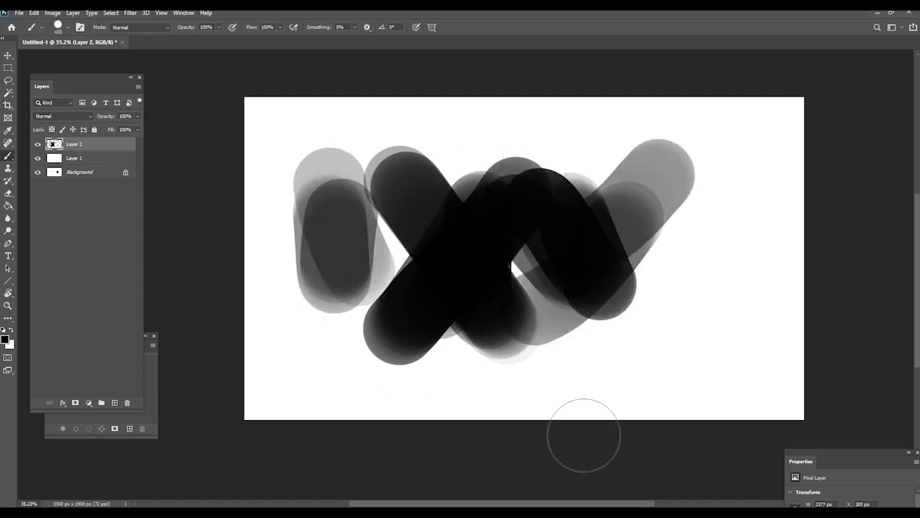
pyautogui.moveTo(576, 230); pyautogui.dragTo(568, 177)
# Step: Delete the layer holding the hard-edged strokes and add a fresh empty layer above Layer 1
pyautogui.press('Delete')
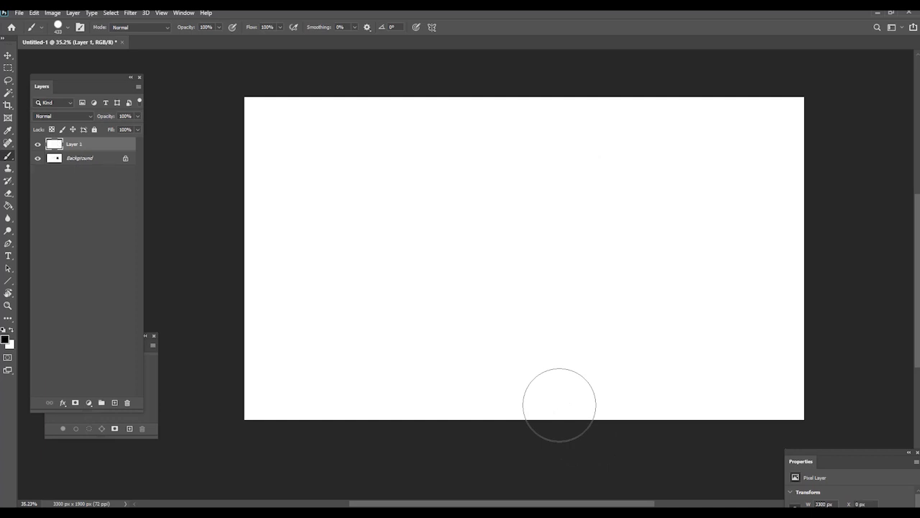
pyautogui.hotkey('ctrl', 'shift', 'n')
pyautogui.press('Return')
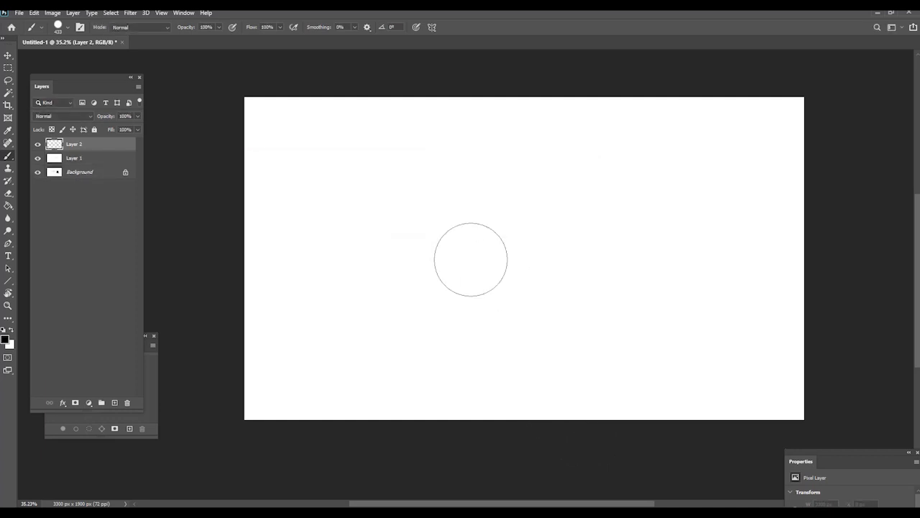
# Step: Select the Hard Elliptical brush and try test strokes on the empty Layer 2, undoing the first one
pyautogui.rightClick(467, 255)
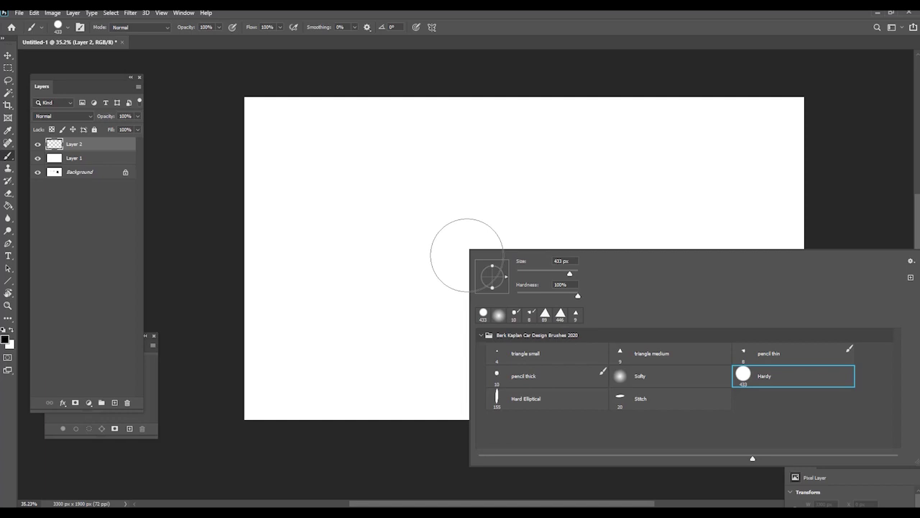
pyautogui.click(502, 401)
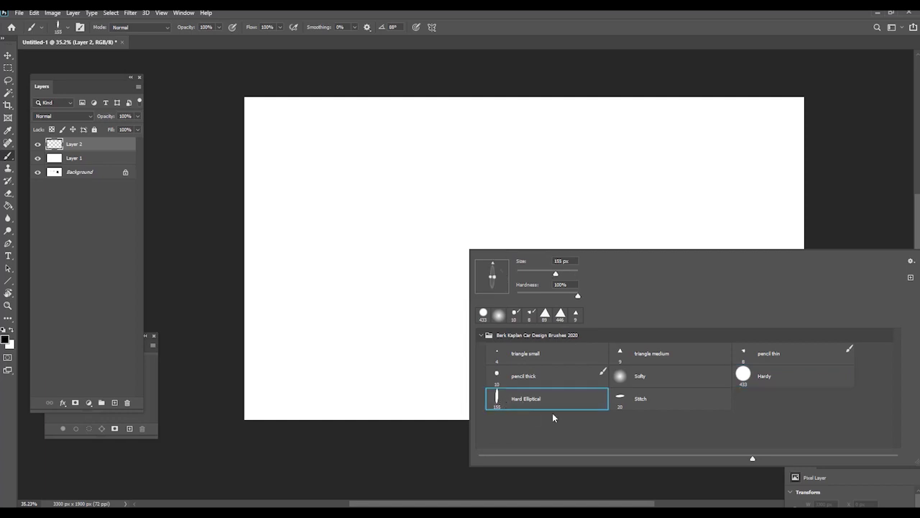
pyautogui.moveTo(422, 239); pyautogui.dragTo(357, 245)
pyautogui.hotkey('ctrl', 'z')
pyautogui.press('z')
pyautogui.press('b')
pyautogui.moveTo(397, 268)
pyautogui.mouseDown()
pyautogui.moveTo(405, 265)
pyautogui.moveTo(407, 287)
pyautogui.moveTo(335, 295)
pyautogui.moveTo(343, 293)
pyautogui.mouseUp()
# Step: Rotate the elliptical brush tip to 179° and paint short slanted strokes near the canvas centre
pyautogui.rightClick(417, 257)
pyautogui.keyDown('alt'); pyautogui.click(364, 284); pyautogui.keyUp('alt')
pyautogui.moveTo(521, 285); pyautogui.dragTo(504, 329)
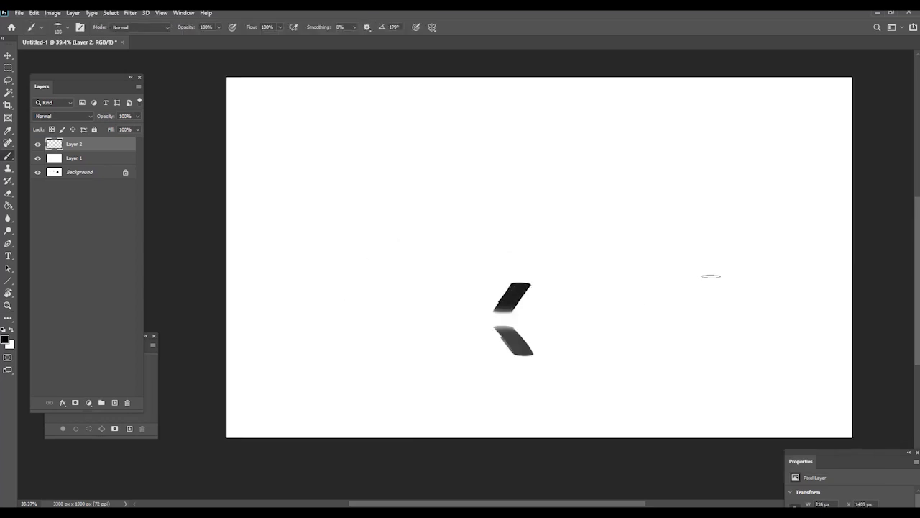
# Step: Paint the rear curve, beltline and front-end strokes of a side-view car on Layer 2 with the elliptical brush
pyautogui.moveTo(710, 277); pyautogui.dragTo(691, 320)
pyautogui.moveTo(710, 347)
pyautogui.mouseDown()
pyautogui.moveTo(721, 352)
pyautogui.moveTo(695, 323)
pyautogui.mouseUp()
pyautogui.moveTo(634, 268); pyautogui.dragTo(537, 270)
pyautogui.moveTo(462, 285)
pyautogui.mouseDown()
pyautogui.moveTo(701, 248)
pyautogui.moveTo(433, 296)
pyautogui.mouseUp()
pyautogui.moveTo(358, 277); pyautogui.dragTo(332, 286)
pyautogui.moveTo(338, 288); pyautogui.dragTo(329, 340)
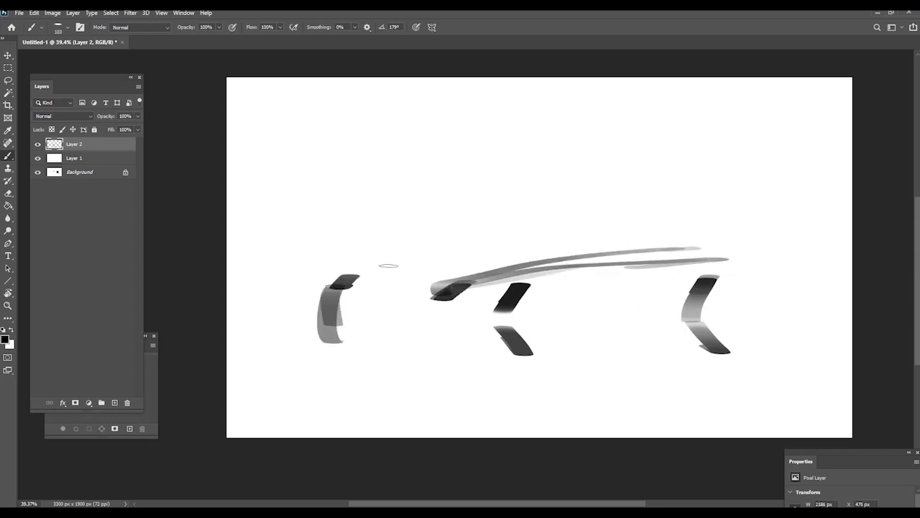
# Step: Paint the car's arched roofline, centre pillar and long ground line in overlapping grey strokes
pyautogui.moveTo(389, 260)
pyautogui.mouseDown()
pyautogui.moveTo(489, 221)
pyautogui.moveTo(677, 248)
pyautogui.moveTo(693, 230)
pyautogui.mouseUp()
pyautogui.moveTo(522, 261)
pyautogui.mouseDown()
pyautogui.moveTo(644, 232)
pyautogui.moveTo(514, 252)
pyautogui.mouseUp()
pyautogui.moveTo(448, 345)
pyautogui.mouseDown()
pyautogui.moveTo(639, 337)
pyautogui.moveTo(345, 347)
pyautogui.mouseUp()
pyautogui.moveTo(707, 340); pyautogui.dragTo(297, 349)
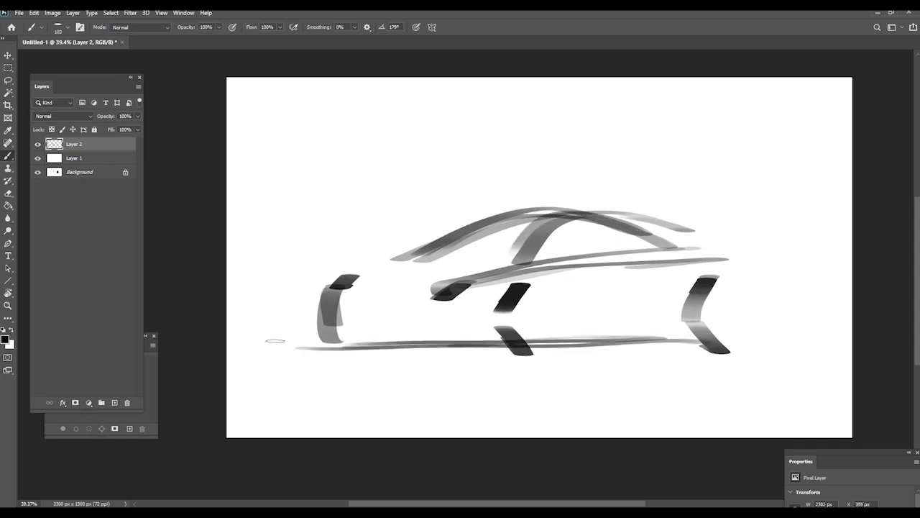
# Step: Darken the car's front end, hood, windshield line and pillar, and build up the rear end with overlapping strokes
pyautogui.moveTo(333, 287)
pyautogui.mouseDown()
pyautogui.moveTo(327, 350)
pyautogui.moveTo(351, 277)
pyautogui.mouseUp()
pyautogui.moveTo(333, 296)
pyautogui.mouseDown()
pyautogui.moveTo(535, 220)
pyautogui.moveTo(580, 217)
pyautogui.mouseUp()
pyautogui.moveTo(503, 272)
pyautogui.mouseDown()
pyautogui.moveTo(590, 219)
pyautogui.moveTo(707, 255)
pyautogui.moveTo(727, 295)
pyautogui.mouseUp()
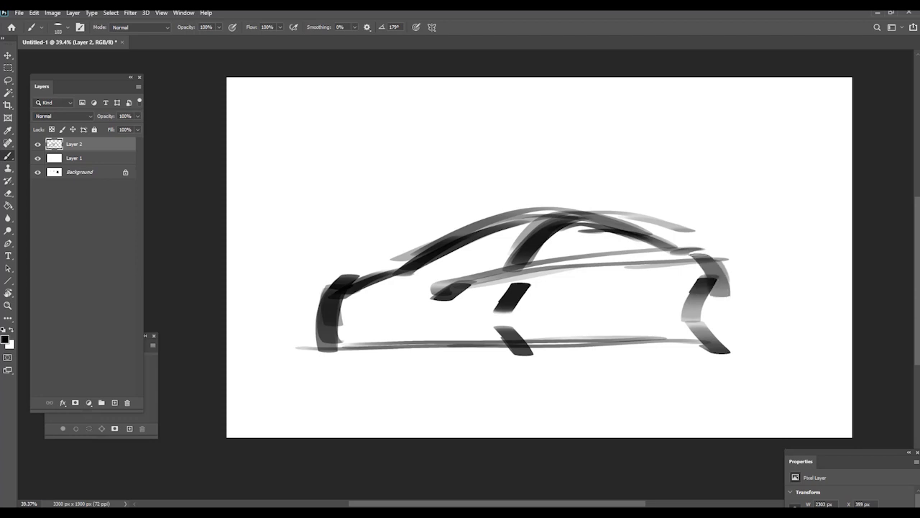
pyautogui.moveTo(671, 252)
pyautogui.mouseDown()
pyautogui.moveTo(719, 277)
pyautogui.moveTo(738, 351)
pyautogui.mouseUp()
pyautogui.moveTo(708, 276)
pyautogui.mouseDown()
pyautogui.moveTo(683, 354)
pyautogui.moveTo(689, 332)
pyautogui.mouseUp()
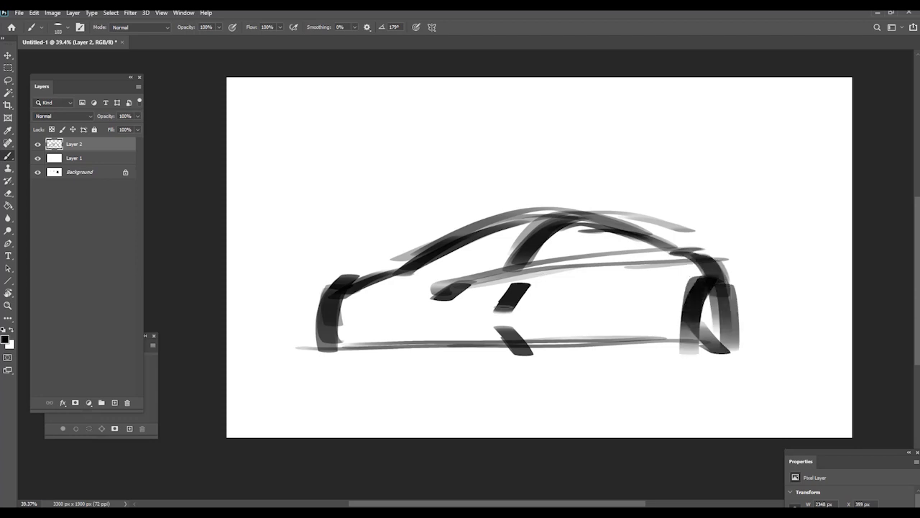
# Step: Add heavier strokes to the car's middle curve, lower sill line and front end
pyautogui.moveTo(532, 286)
pyautogui.mouseDown()
pyautogui.moveTo(478, 363)
pyautogui.moveTo(545, 334)
pyautogui.moveTo(484, 358)
pyautogui.mouseUp()
pyautogui.moveTo(517, 295); pyautogui.dragTo(550, 343)
pyautogui.moveTo(739, 352); pyautogui.dragTo(633, 350)
pyautogui.moveTo(535, 354); pyautogui.dragTo(436, 347)
pyautogui.moveTo(318, 303)
pyautogui.mouseDown()
pyautogui.moveTo(298, 358)
pyautogui.moveTo(404, 350)
pyautogui.mouseUp()
pyautogui.moveTo(656, 342); pyautogui.dragTo(522, 355)
pyautogui.moveTo(389, 295); pyautogui.dragTo(366, 299)
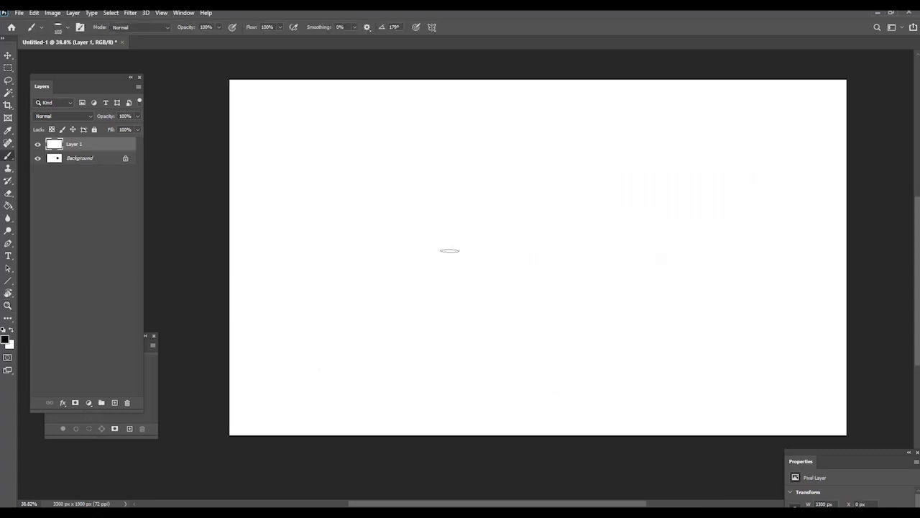
# Step: Select the Stitch brush at 20 px and try long looping stitched lines on Layer 1, undoing each one
pyautogui.rightClick(450, 250)
pyautogui.click(606, 397)
pyautogui.moveTo(400, 239); pyautogui.dragTo(386, 245)
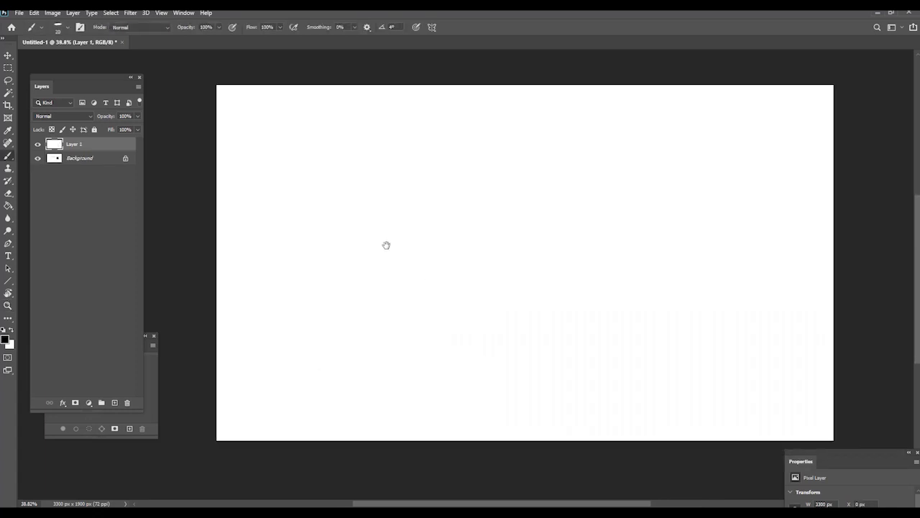
pyautogui.moveTo(406, 289); pyautogui.dragTo(446, 291)
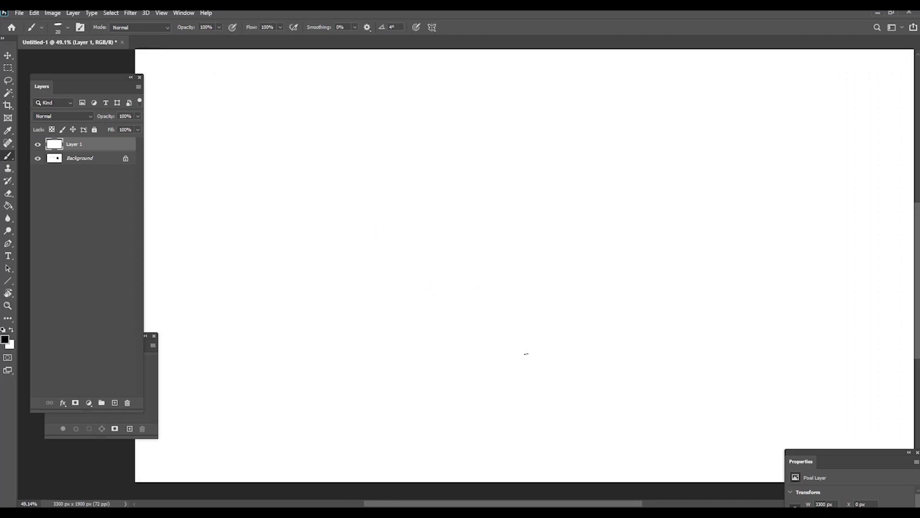
pyautogui.moveTo(528, 377)
pyautogui.mouseDown()
pyautogui.moveTo(394, 335)
pyautogui.moveTo(320, 344)
pyautogui.mouseUp()
pyautogui.hotkey('ctrl', 'z')
pyautogui.moveTo(336, 268)
pyautogui.mouseDown()
pyautogui.moveTo(433, 356)
pyautogui.moveTo(323, 284)
pyautogui.moveTo(612, 180)
pyautogui.moveTo(703, 294)
pyautogui.moveTo(430, 227)
pyautogui.mouseUp()
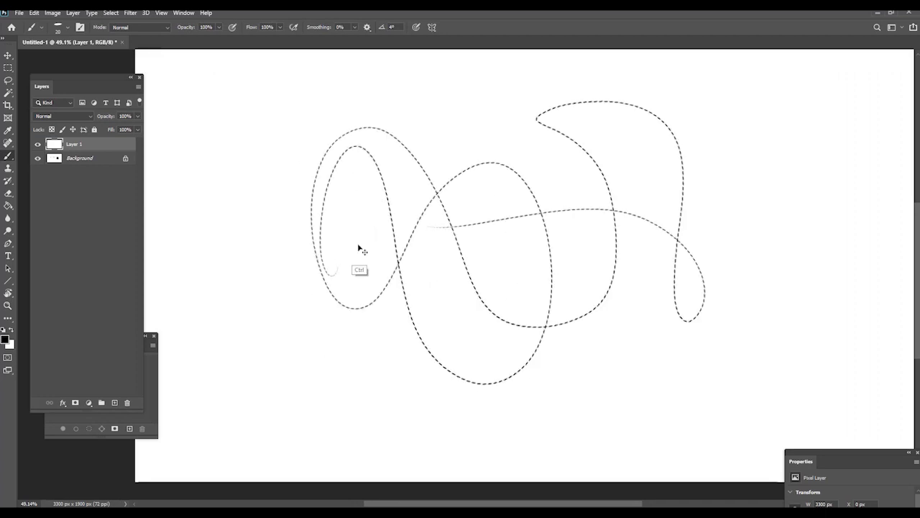
pyautogui.hotkey('ctrl', 'z')
pyautogui.moveTo(633, 322); pyautogui.dragTo(349, 192)
pyautogui.hotkey('ctrl', 'z')
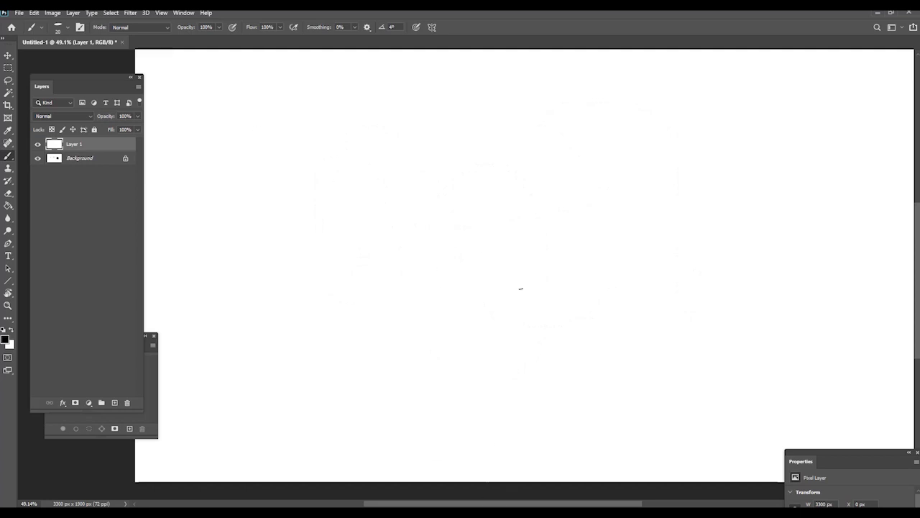
# Step: Add a new empty layer above Layer 1
pyautogui.moveTo(520, 280); pyautogui.dragTo(506, 324)
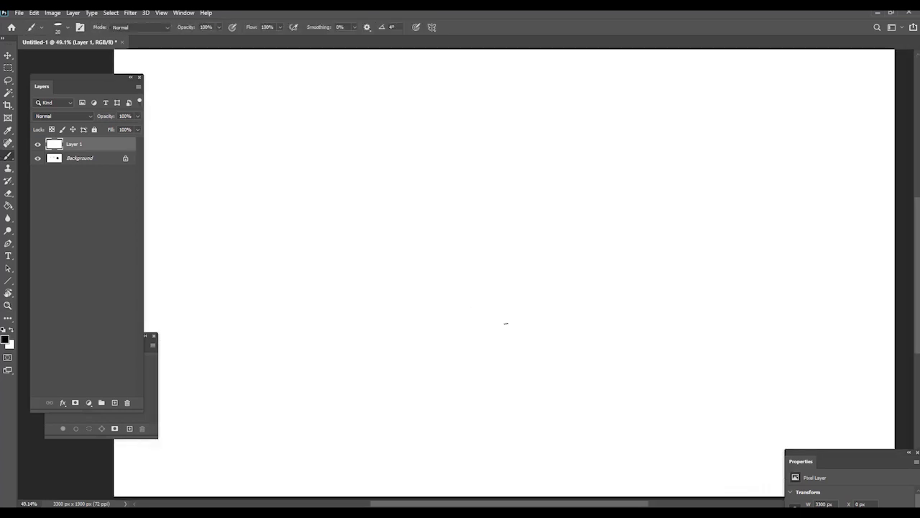
pyautogui.hotkey('ctrl', 'shift', 'n')
pyautogui.press('Return')
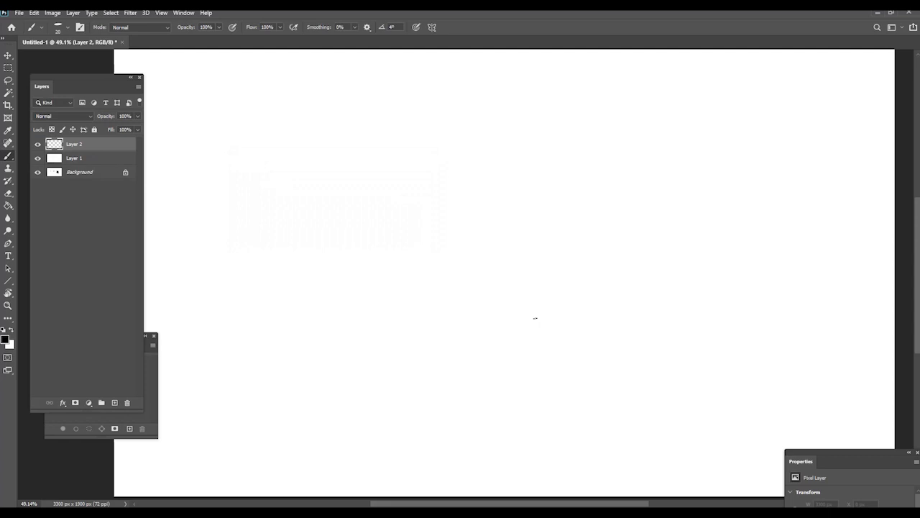
# Step: Import the Car Design 101 Sketch Reference Pack ABR file into the brush presets
pyautogui.rightClick(480, 294)
pyautogui.click(912, 290)
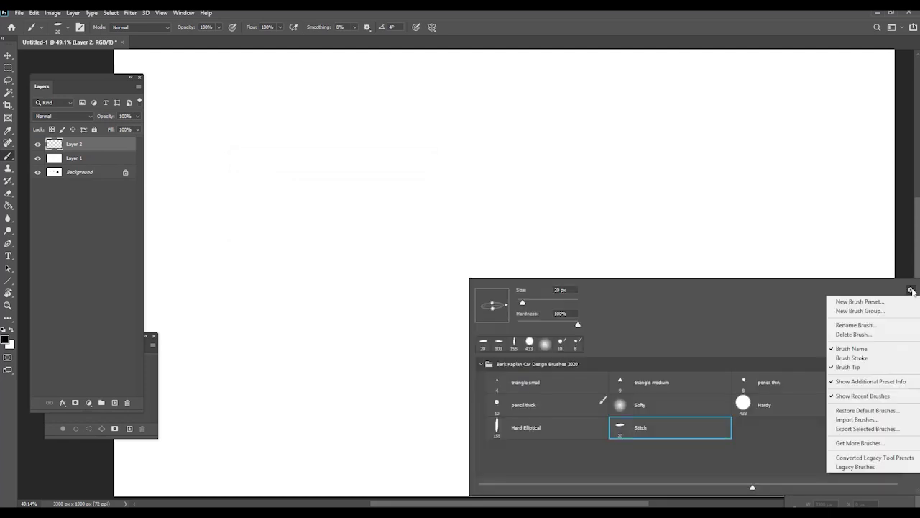
pyautogui.click(863, 419)
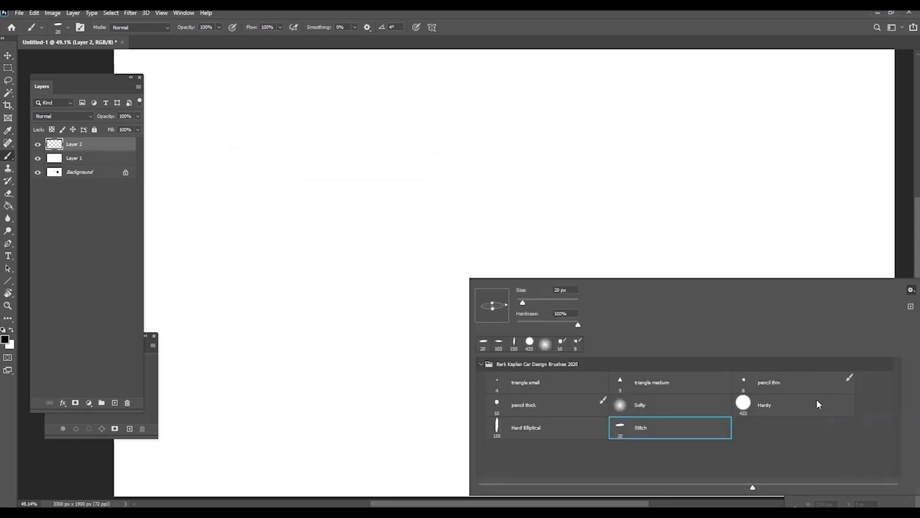
pyautogui.click(332, 160)
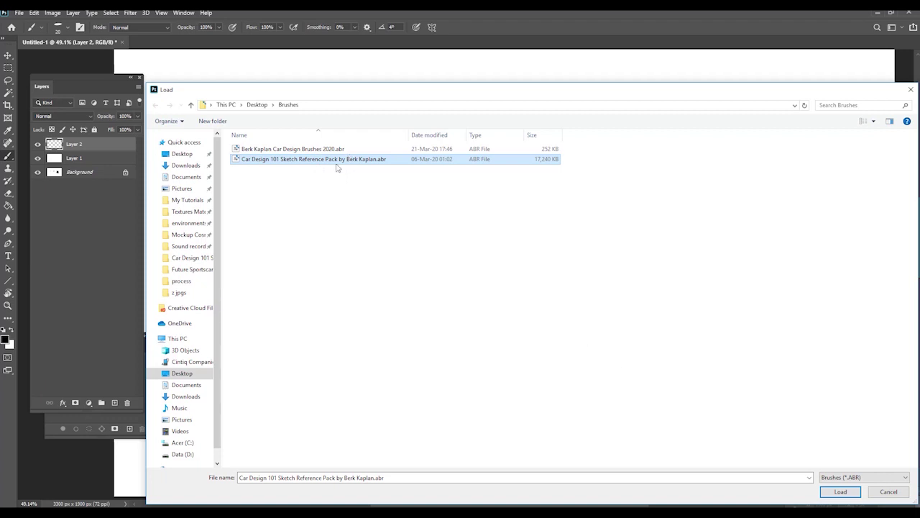
pyautogui.click(839, 494)
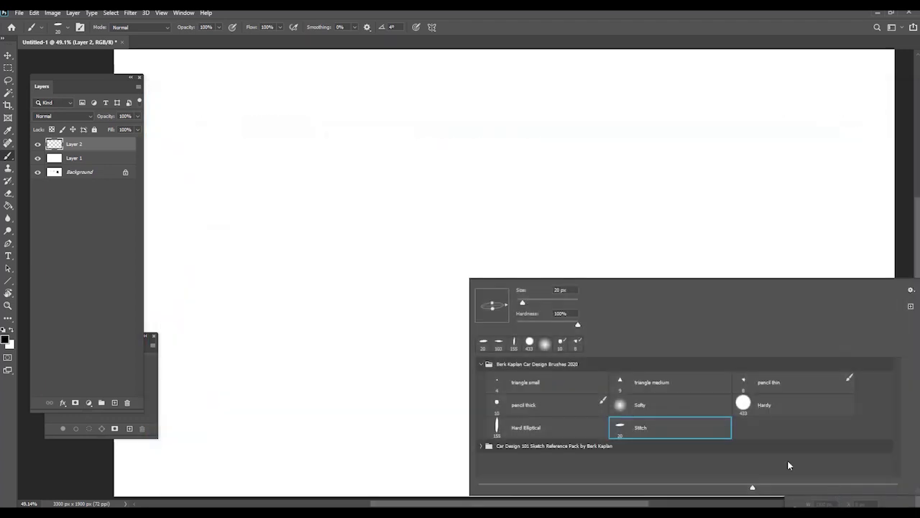
# Step: Choose the microcar front brush from the Sketch Reference Pack and stamp it once on Layer 2 at 2734 px
pyautogui.rightClick(438, 233)
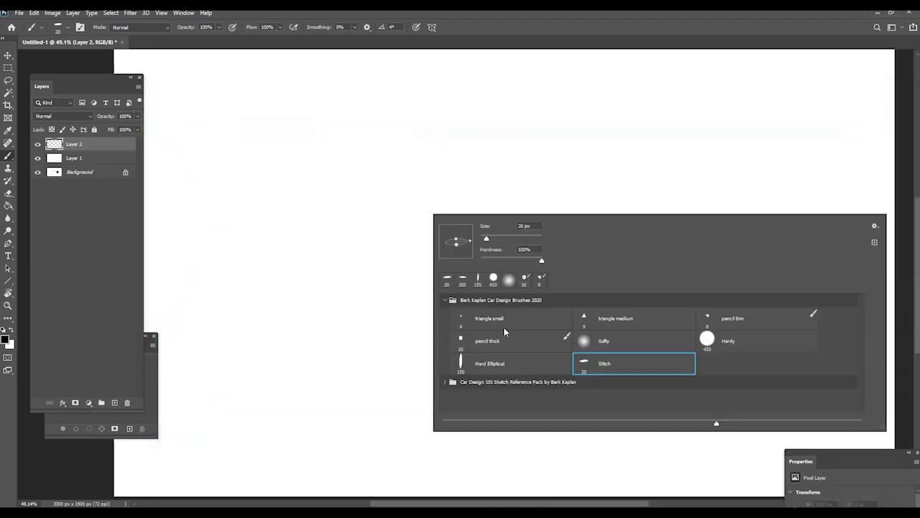
pyautogui.click(444, 384)
pyautogui.scroll(-3, 556, 358)
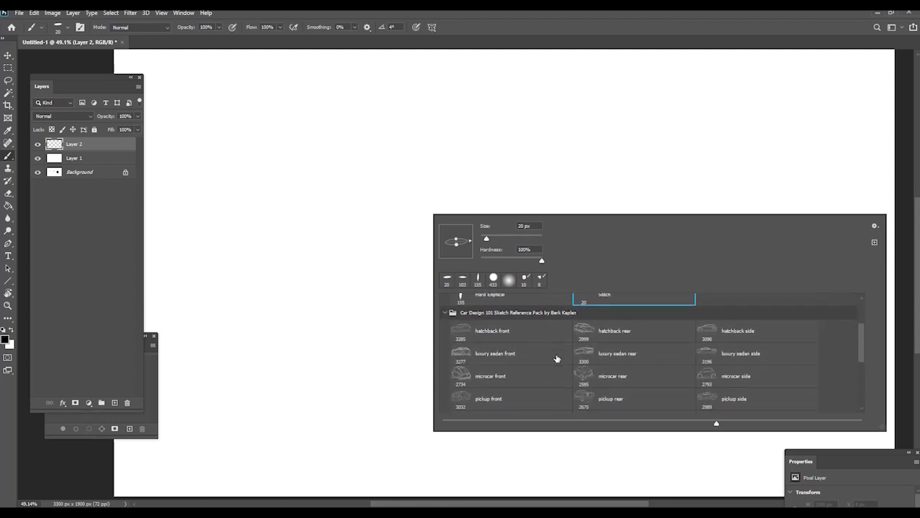
pyautogui.scroll(-2, 696, 371)
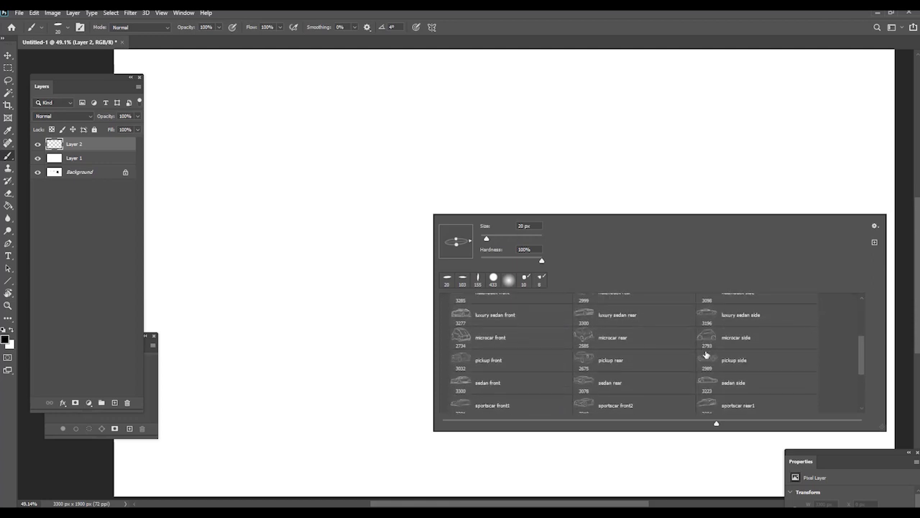
pyautogui.scroll(-1, 678, 357)
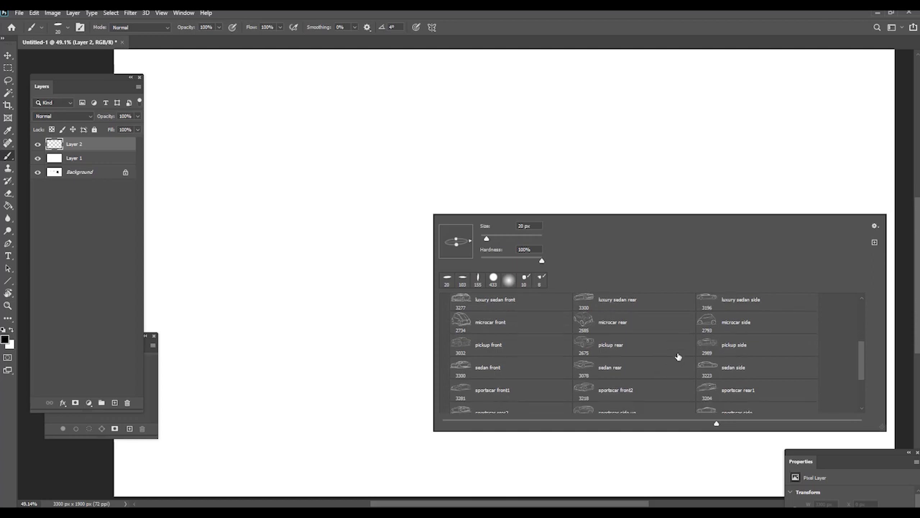
pyautogui.scroll(-2, 693, 355)
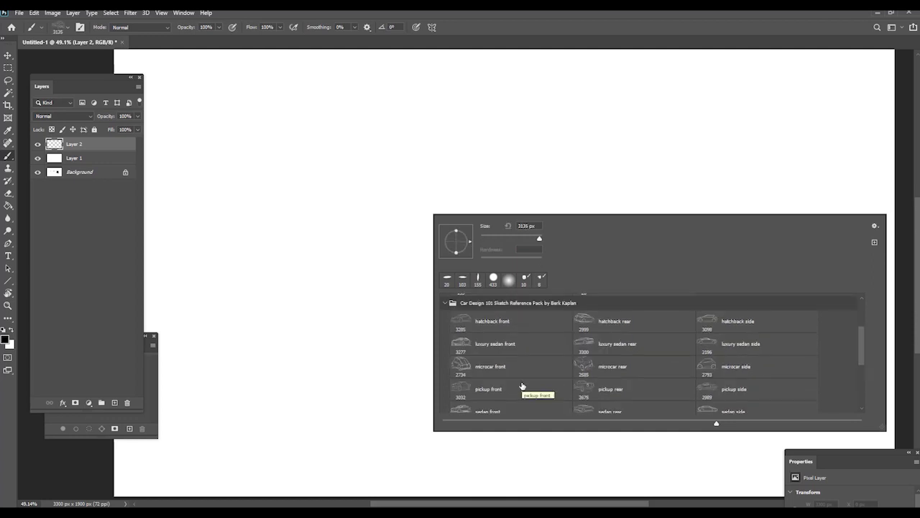
pyautogui.click(483, 366)
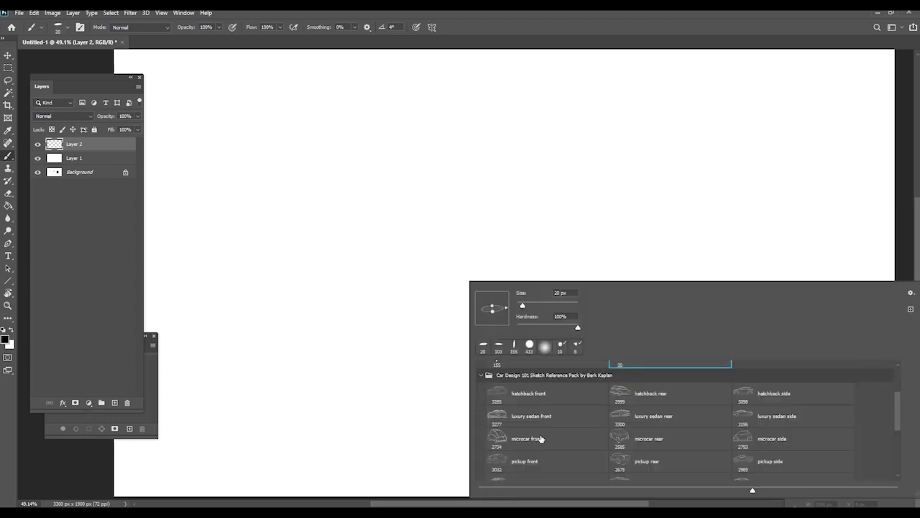
pyautogui.click(541, 437)
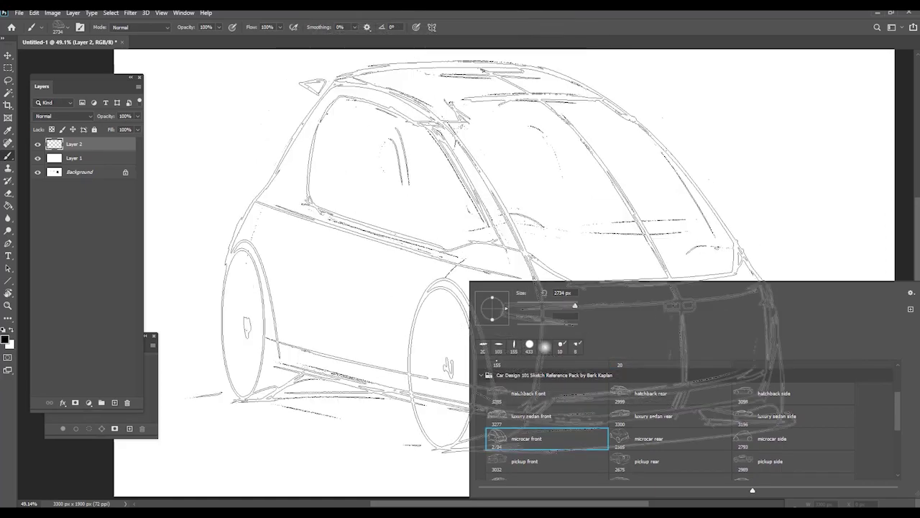
pyautogui.click(529, 252)
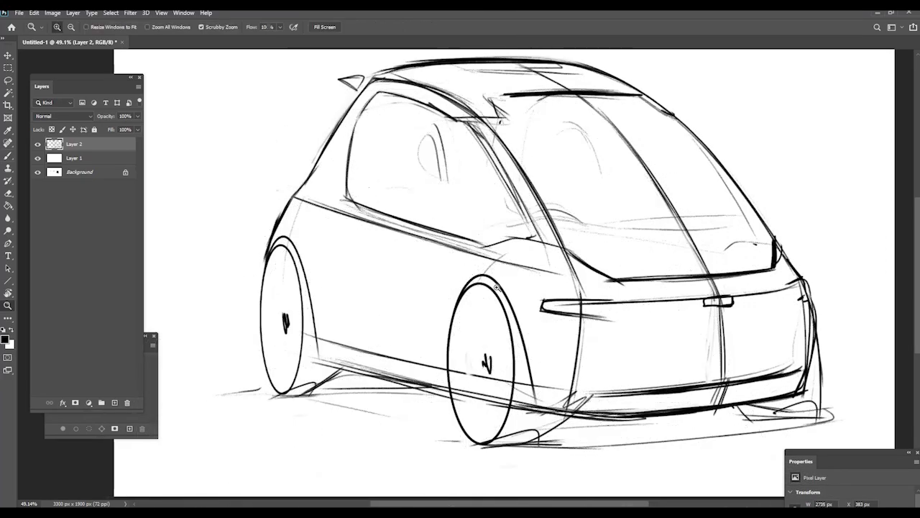
# Step: Scale the stamped microcar sketch down to about 79% around its centre and flip it horizontally
pyautogui.press('z')
pyautogui.moveTo(460, 285); pyautogui.dragTo(413, 286)
pyautogui.hotkey('ctrl', '0')
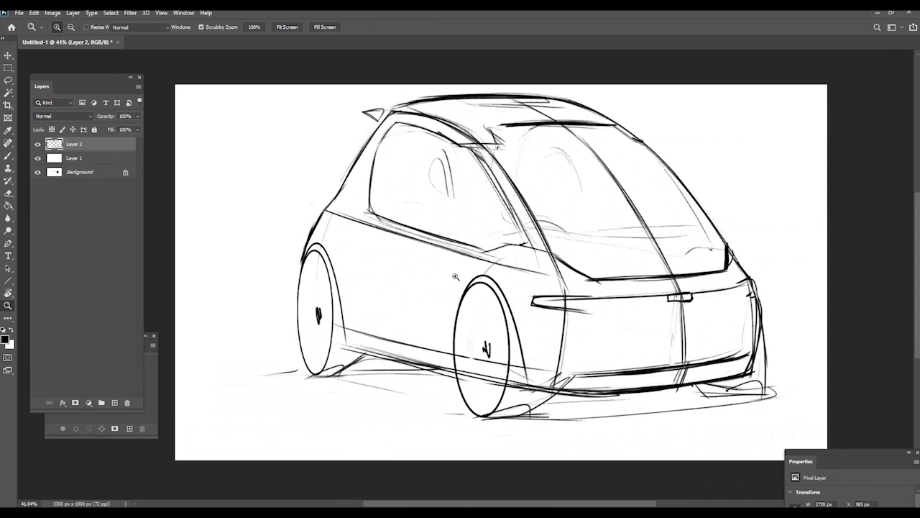
pyautogui.hotkey('ctrl', 't')
pyautogui.moveTo(254, 95); pyautogui.dragTo(309, 131)
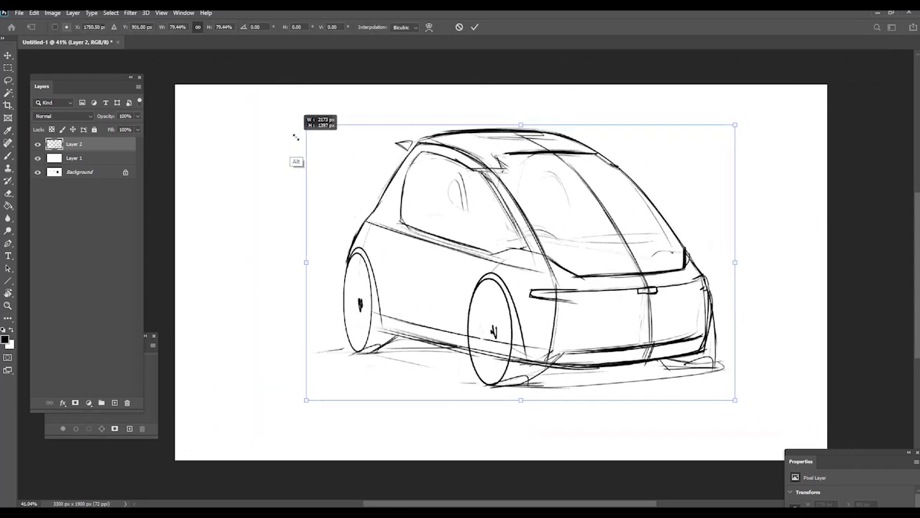
pyautogui.rightClick(448, 232)
pyautogui.click(496, 421)
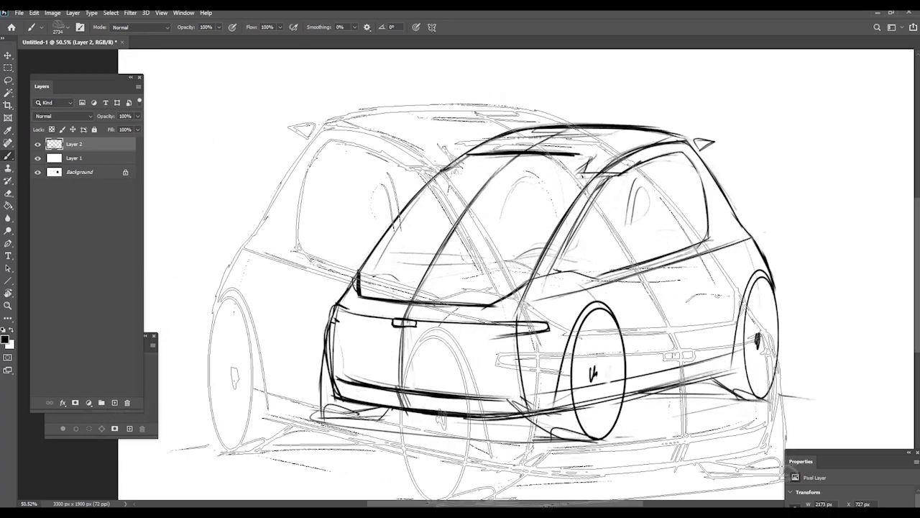
# Step: Add a new layer above the microcar sketch and select the pencil thin brush
pyautogui.hotkey('ctrl', 'shift', 'n')
pyautogui.press('Return')
pyautogui.rightClick(426, 248)
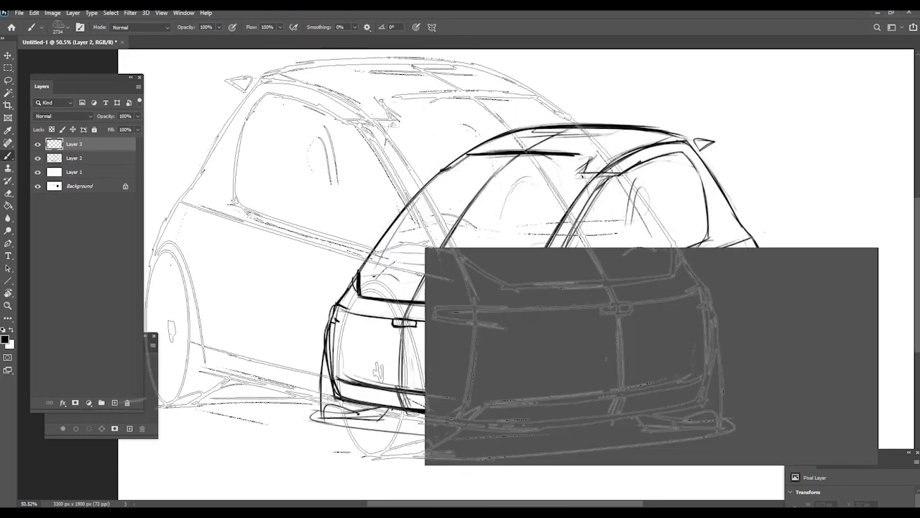
pyautogui.click(442, 344)
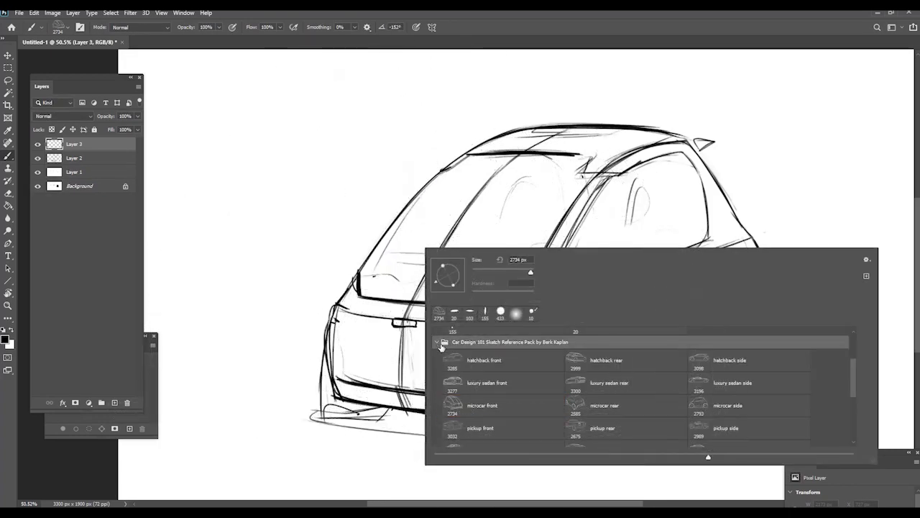
pyautogui.click(854, 341)
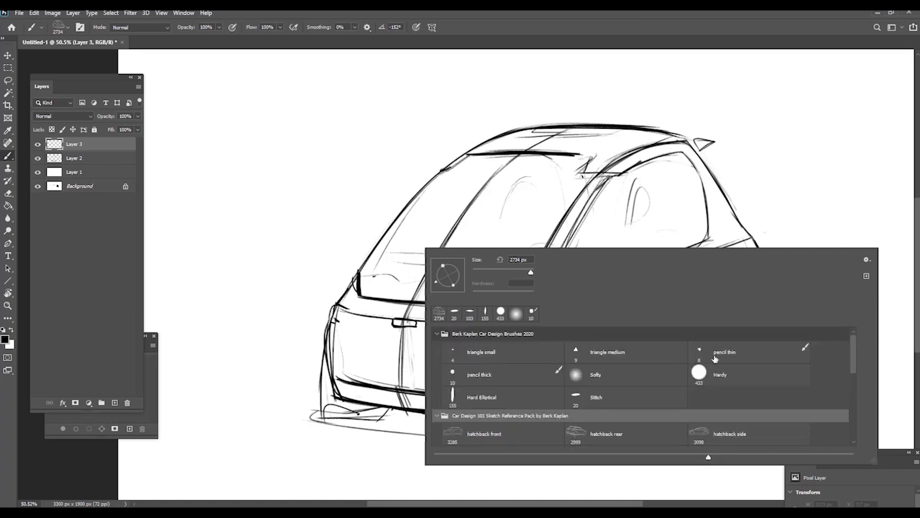
pyautogui.click(715, 358)
pyautogui.press('Return')
# Step: Lower the opacity of Layer 2 with the microcar sketch to 9% and make Layer 3 active
pyautogui.click(72, 159)
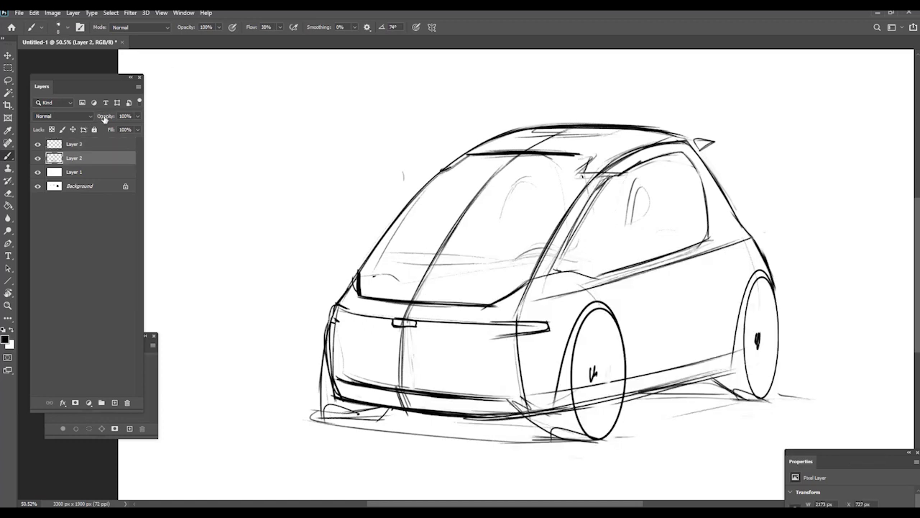
pyautogui.moveTo(105, 116); pyautogui.dragTo(75, 112)
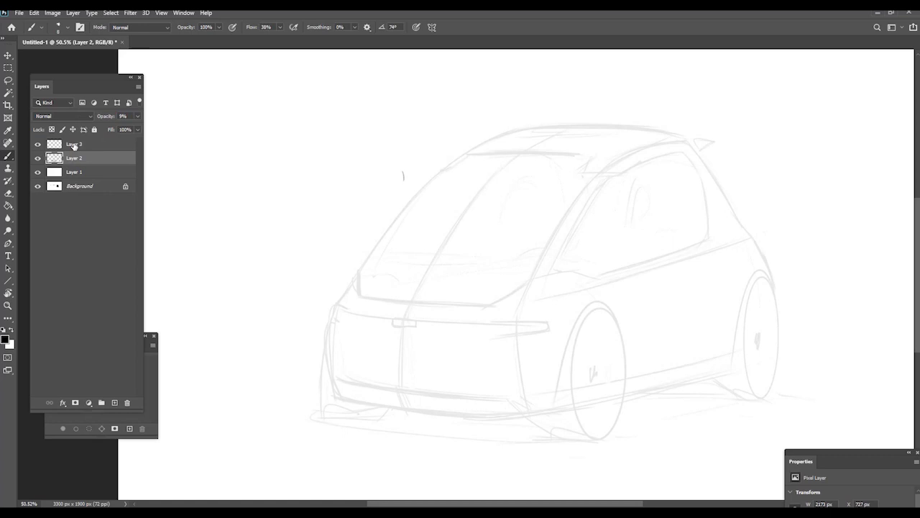
pyautogui.click(77, 144)
pyautogui.hotkey('ctrl', 'space')
pyautogui.moveTo(542, 366); pyautogui.dragTo(595, 363)
pyautogui.scroll(-2, 604, 290)
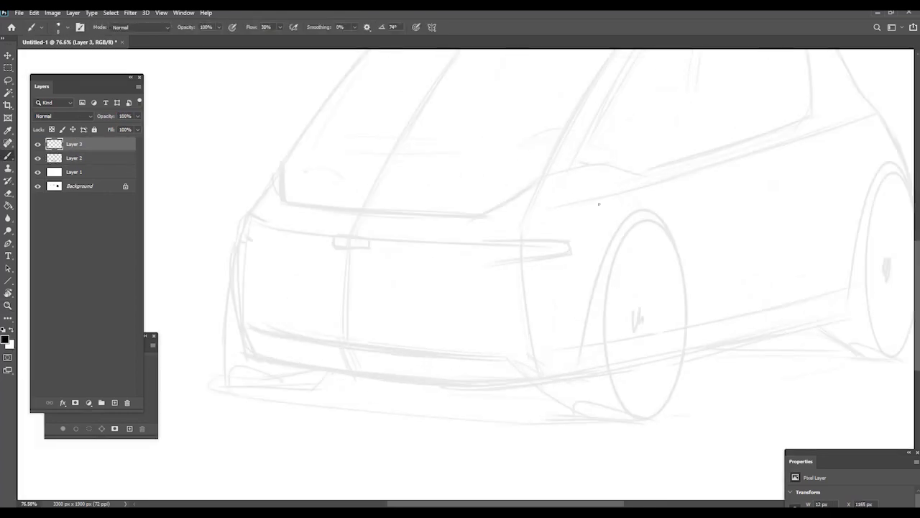
# Step: Sketch the windshield's far edge on Layer 3 and continue it as a diagonal crease across the nose to the lower front corner
pyautogui.hotkey('ctrl', 'space')
pyautogui.moveTo(540, 199); pyautogui.dragTo(509, 198)
pyautogui.press('space')
pyautogui.moveTo(499, 201); pyautogui.dragTo(478, 259)
pyautogui.hotkey('ctrl', 'space')
pyautogui.moveTo(480, 215)
pyautogui.mouseDown()
pyautogui.moveTo(411, 220)
pyautogui.moveTo(427, 217)
pyautogui.moveTo(452, 184)
pyautogui.mouseUp()
pyautogui.press('b')
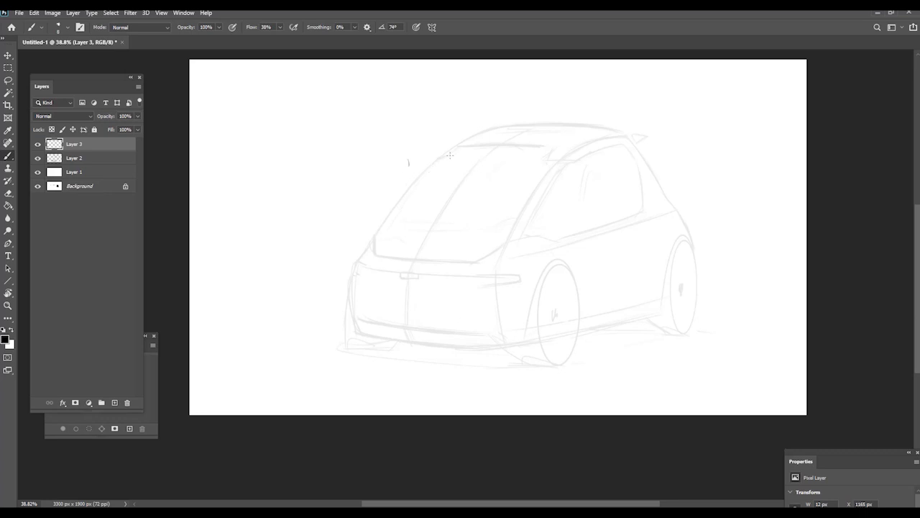
pyautogui.moveTo(452, 144)
pyautogui.mouseDown()
pyautogui.moveTo(383, 227)
pyautogui.moveTo(403, 209)
pyautogui.moveTo(384, 232)
pyautogui.moveTo(459, 320)
pyautogui.mouseUp()
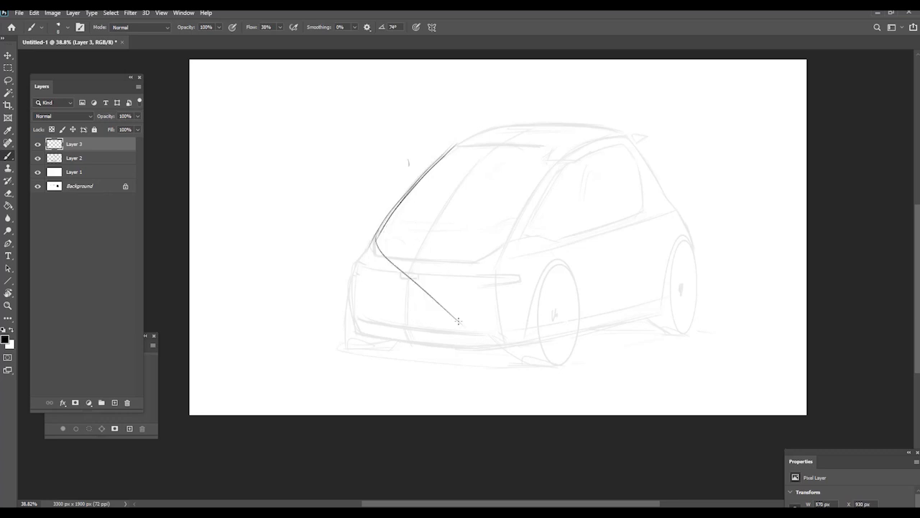
pyautogui.moveTo(374, 235); pyautogui.dragTo(460, 325)
pyautogui.moveTo(381, 252); pyautogui.dragTo(466, 332)
pyautogui.moveTo(403, 275); pyautogui.dragTo(488, 332)
# Step: Sketch the near windshield pillar down to the nose and extend it as the car's vertical front corner line
pyautogui.moveTo(492, 255); pyautogui.dragTo(501, 344)
pyautogui.moveTo(529, 214); pyautogui.dragTo(493, 295)
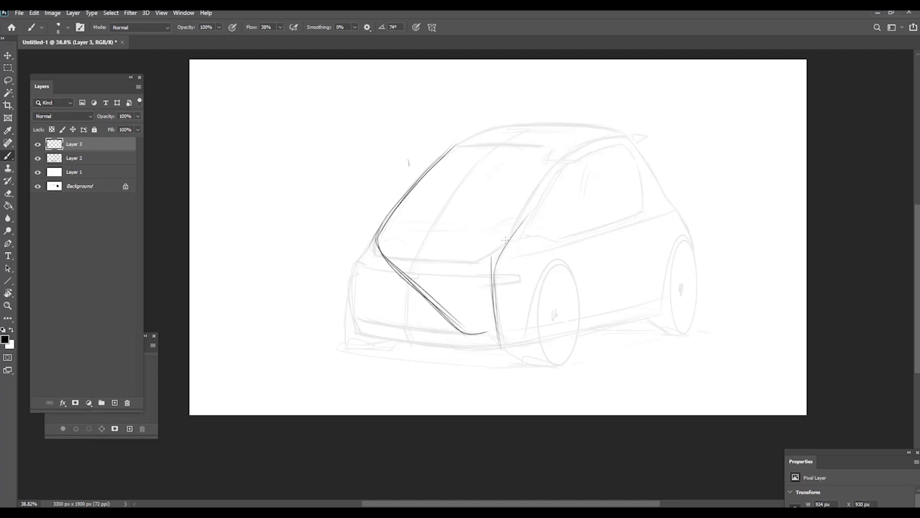
pyautogui.moveTo(546, 170); pyautogui.dragTo(492, 259)
pyautogui.moveTo(529, 198)
pyautogui.mouseDown()
pyautogui.moveTo(490, 263)
pyautogui.moveTo(504, 380)
pyautogui.mouseUp()
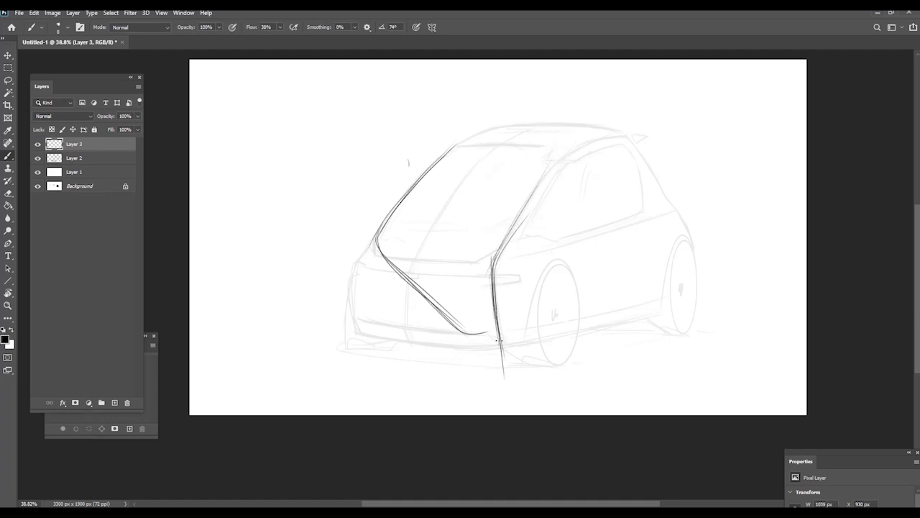
pyautogui.moveTo(498, 286); pyautogui.dragTo(505, 381)
# Step: Sketch the windshield's upper edge, the roof arc and the far-side outer contour down to the front fender
pyautogui.moveTo(458, 149); pyautogui.dragTo(547, 145)
pyautogui.moveTo(480, 135); pyautogui.dragTo(616, 130)
pyautogui.moveTo(440, 158)
pyautogui.mouseDown()
pyautogui.moveTo(539, 123)
pyautogui.moveTo(446, 149)
pyautogui.moveTo(363, 264)
pyautogui.mouseUp()
pyautogui.moveTo(391, 205); pyautogui.dragTo(340, 295)
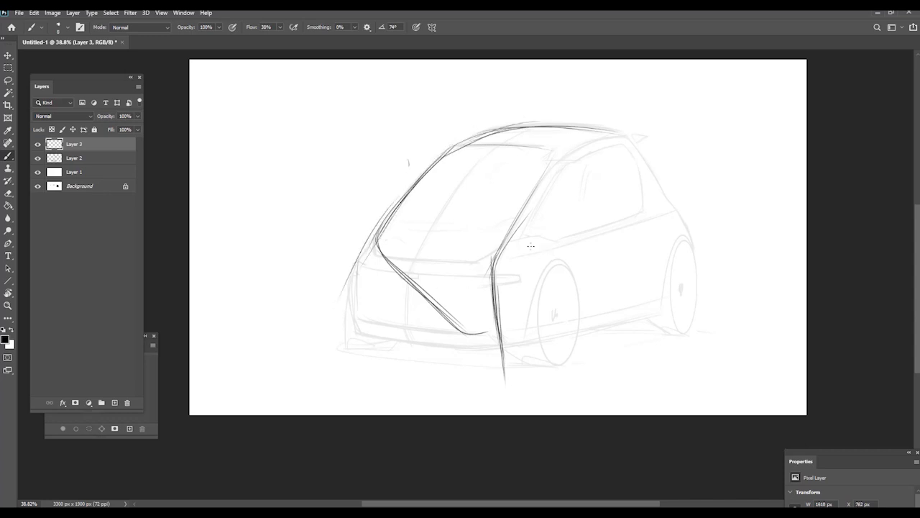
# Step: Sketch the beltline from the rear side forward into the nose and form the triangular headlight outline below it
pyautogui.moveTo(512, 260); pyautogui.dragTo(441, 289)
pyautogui.moveTo(585, 236); pyautogui.dragTo(496, 272)
pyautogui.hotkey('ctrl', 'z')
pyautogui.moveTo(656, 217); pyautogui.dragTo(435, 290)
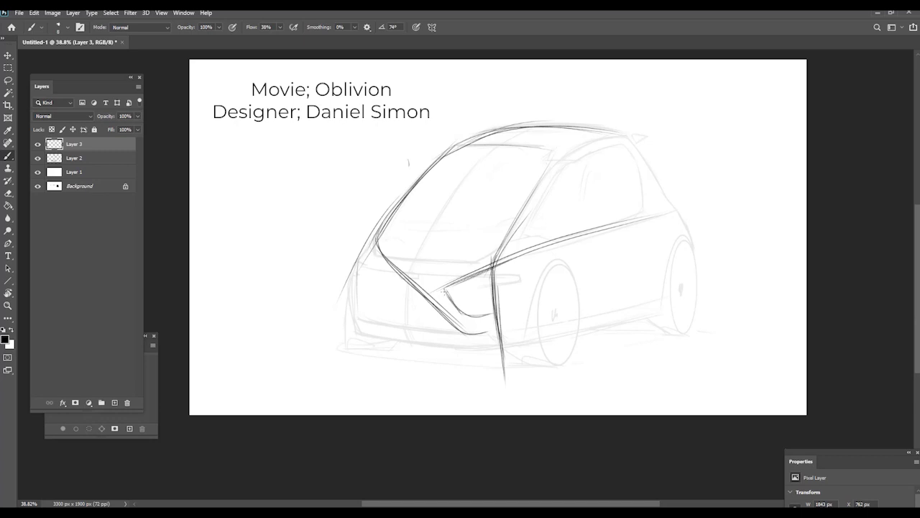
# Step: Reinforce the diagonal nose crease and the headlight's lower edge with repeated pencil strokes
pyautogui.moveTo(375, 240)
pyautogui.mouseDown()
pyautogui.moveTo(466, 332)
pyautogui.moveTo(481, 332)
pyautogui.mouseUp()
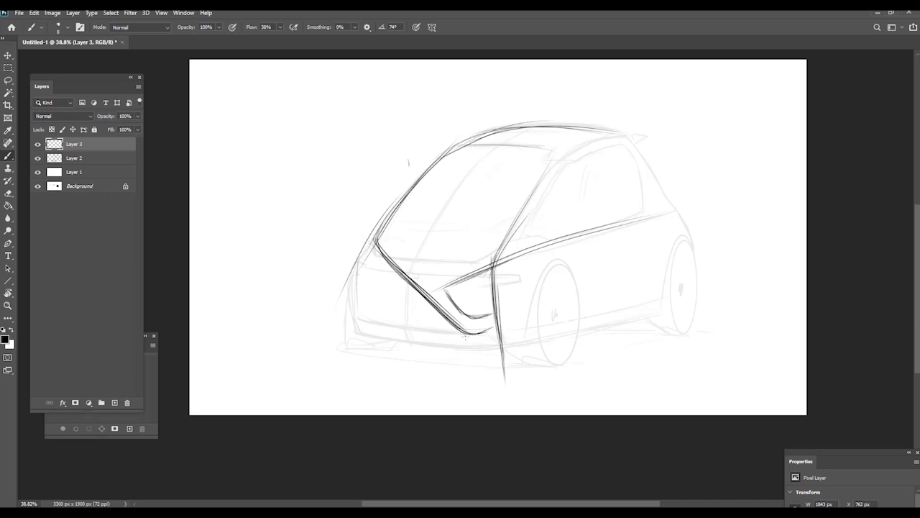
pyautogui.moveTo(388, 260)
pyautogui.mouseDown()
pyautogui.moveTo(457, 328)
pyautogui.moveTo(476, 332)
pyautogui.mouseUp()
pyautogui.moveTo(377, 241); pyautogui.dragTo(456, 328)
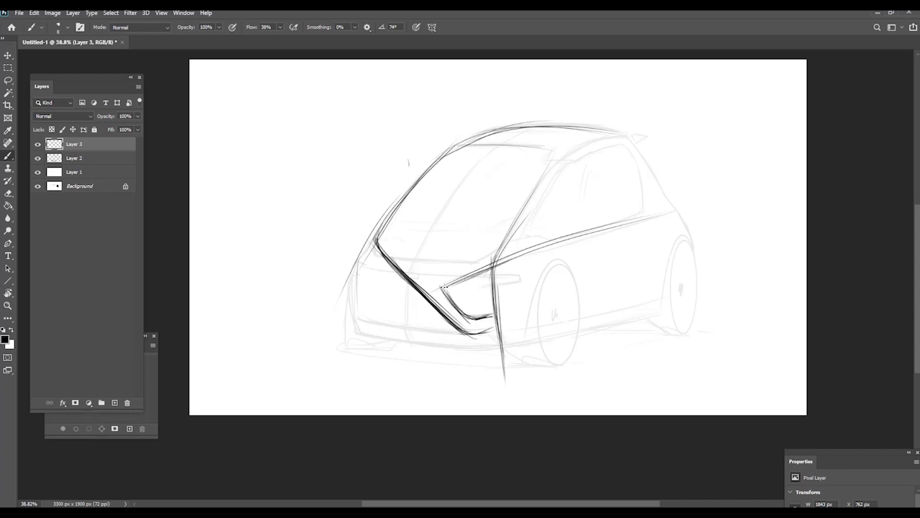
# Step: Sketch a narrow vertical light slot on the far side of the front fascia
pyautogui.hotkey('ctrl', 'space')
pyautogui.moveTo(388, 245)
pyautogui.mouseDown()
pyautogui.moveTo(314, 249)
pyautogui.moveTo(381, 242)
pyautogui.mouseUp()
pyautogui.hotkey('ctrl', 'space')
pyautogui.moveTo(408, 281)
pyautogui.mouseDown()
pyautogui.moveTo(368, 275)
pyautogui.moveTo(438, 277)
pyautogui.mouseUp()
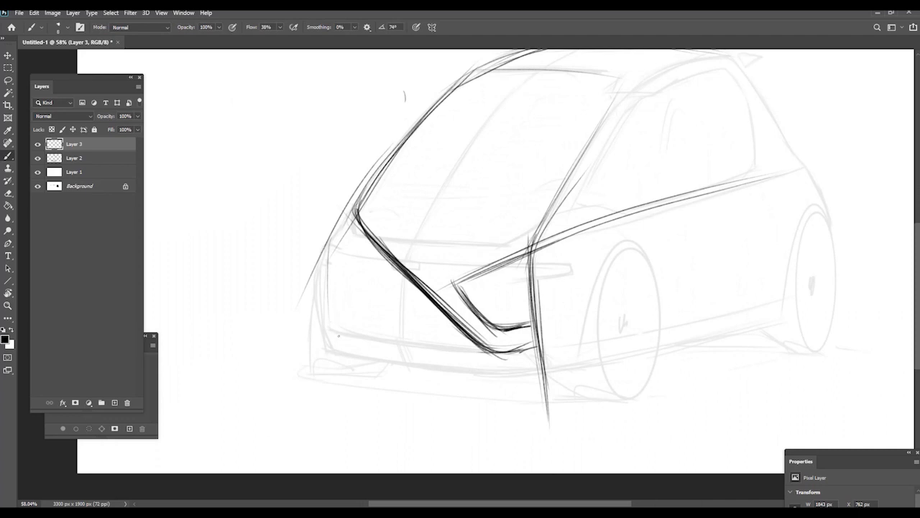
pyautogui.moveTo(360, 315)
pyautogui.mouseDown()
pyautogui.moveTo(331, 319)
pyautogui.moveTo(348, 321)
pyautogui.moveTo(333, 289)
pyautogui.moveTo(346, 324)
pyautogui.mouseUp()
pyautogui.hotkey('ctrl', 'z')
pyautogui.hotkey('ctrl', 'space')
pyautogui.moveTo(334, 266)
pyautogui.mouseDown()
pyautogui.moveTo(292, 254)
pyautogui.moveTo(323, 256)
pyautogui.moveTo(342, 322)
pyautogui.moveTo(348, 274)
pyautogui.moveTo(345, 322)
pyautogui.mouseUp()
pyautogui.hotkey('ctrl', 'z')
pyautogui.moveTo(337, 263); pyautogui.dragTo(338, 325)
pyautogui.moveTo(347, 265); pyautogui.dragTo(345, 326)
pyautogui.hotkey('ctrl', 'space')
pyautogui.moveTo(333, 241)
pyautogui.mouseDown()
pyautogui.moveTo(298, 237)
pyautogui.moveTo(335, 239)
pyautogui.moveTo(347, 316)
pyautogui.mouseUp()
pyautogui.moveTo(348, 267); pyautogui.dragTo(347, 326)
# Step: Rotate the canvas and sketch the bumper's upper and lower curved lines across the front
pyautogui.press('r')
pyautogui.moveTo(512, 425); pyautogui.dragTo(417, 422)
pyautogui.press('space')
pyautogui.moveTo(381, 354); pyautogui.dragTo(380, 234)
pyautogui.moveTo(309, 137); pyautogui.dragTo(465, 269)
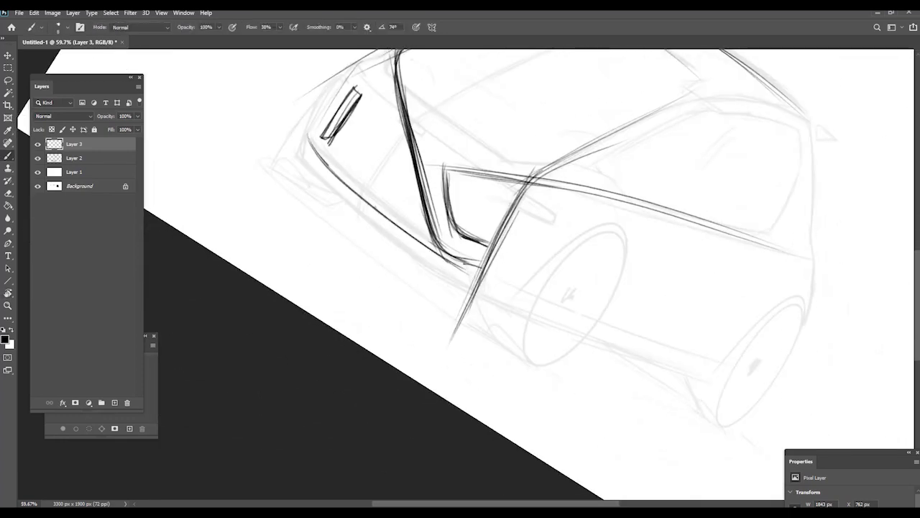
pyautogui.moveTo(329, 164); pyautogui.dragTo(555, 324)
pyautogui.moveTo(298, 142)
pyautogui.mouseDown()
pyautogui.moveTo(304, 165)
pyautogui.moveTo(481, 303)
pyautogui.mouseUp()
pyautogui.moveTo(298, 162); pyautogui.dragTo(488, 312)
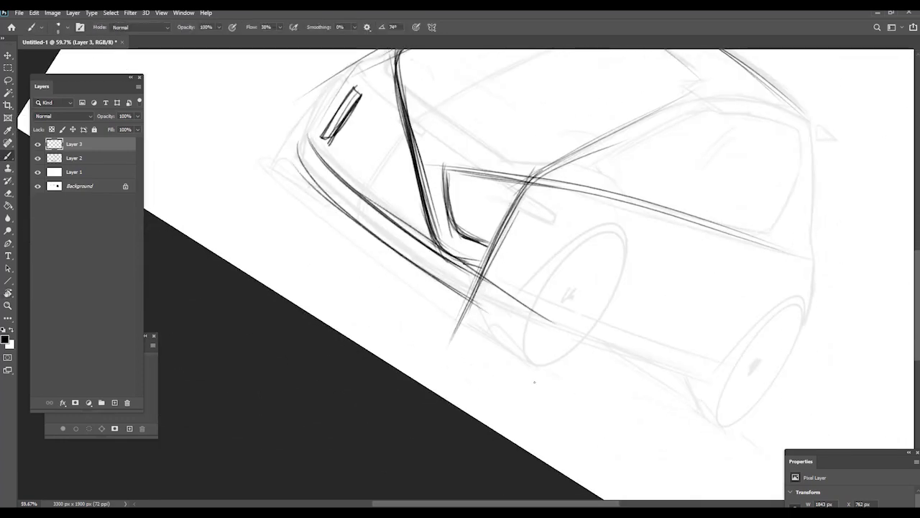
# Step: Sketch the ground lines beneath the bumper and the far front fender curve, and reset the canvas rotation
pyautogui.moveTo(441, 282); pyautogui.dragTo(519, 364)
pyautogui.moveTo(323, 203); pyautogui.dragTo(486, 327)
pyautogui.moveTo(359, 217)
pyautogui.mouseDown()
pyautogui.moveTo(268, 179)
pyautogui.moveTo(246, 233)
pyautogui.moveTo(251, 302)
pyautogui.mouseUp()
pyautogui.press('Escape')
pyautogui.moveTo(257, 162); pyautogui.dragTo(249, 299)
pyautogui.moveTo(460, 279); pyautogui.dragTo(529, 345)
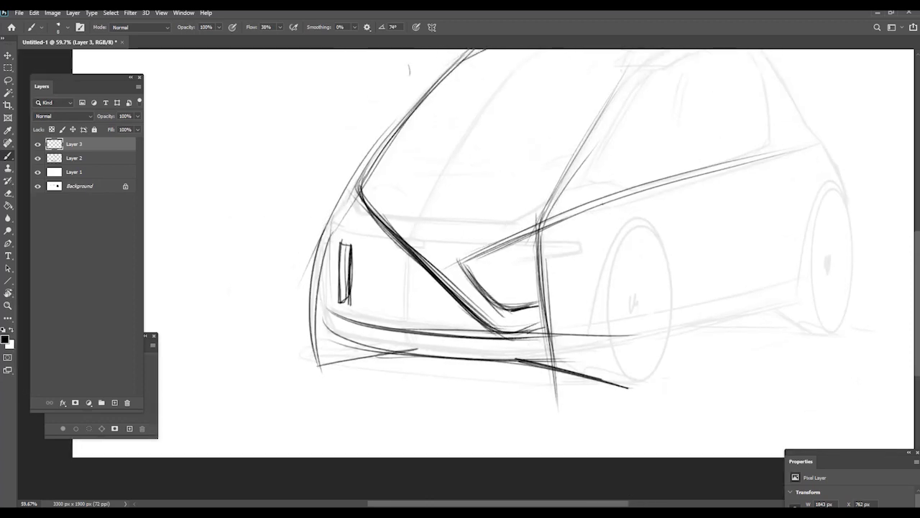
# Step: Sketch the rear body contour and the side roof rail, and run it down the near windshield pillar
pyautogui.moveTo(564, 154); pyautogui.dragTo(511, 230)
pyautogui.moveTo(631, 216); pyautogui.dragTo(608, 207)
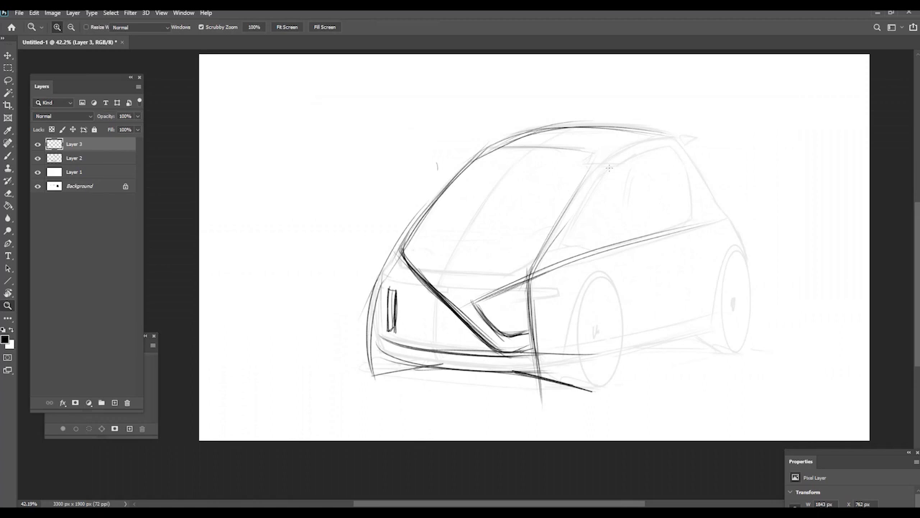
pyautogui.moveTo(737, 233)
pyautogui.mouseDown()
pyautogui.moveTo(749, 320)
pyautogui.moveTo(706, 188)
pyautogui.moveTo(666, 122)
pyautogui.moveTo(595, 154)
pyautogui.mouseUp()
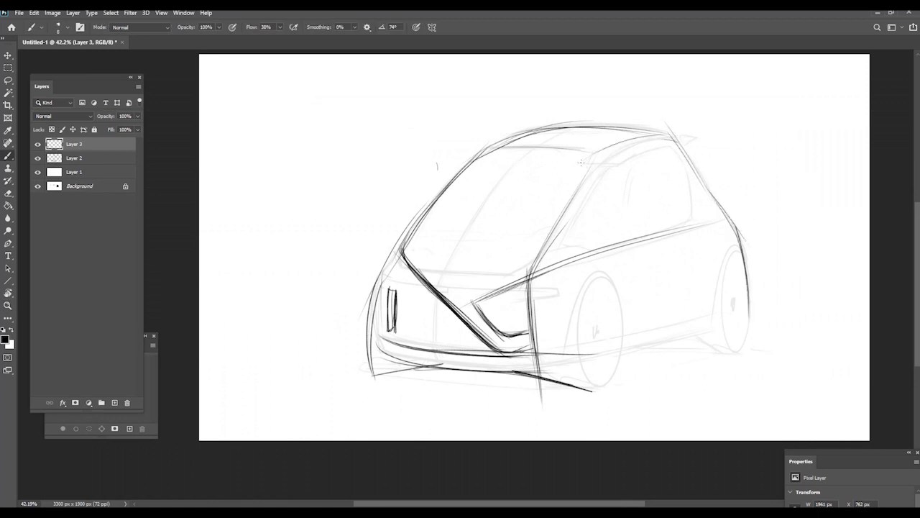
pyautogui.moveTo(669, 133)
pyautogui.mouseDown()
pyautogui.moveTo(615, 152)
pyautogui.moveTo(653, 133)
pyautogui.mouseUp()
pyautogui.moveTo(666, 133)
pyautogui.mouseDown()
pyautogui.moveTo(620, 148)
pyautogui.moveTo(532, 296)
pyautogui.mouseUp()
pyautogui.hotkey('ctrl', 'z')
pyautogui.moveTo(604, 155); pyautogui.dragTo(544, 267)
pyautogui.moveTo(585, 175); pyautogui.dragTo(531, 279)
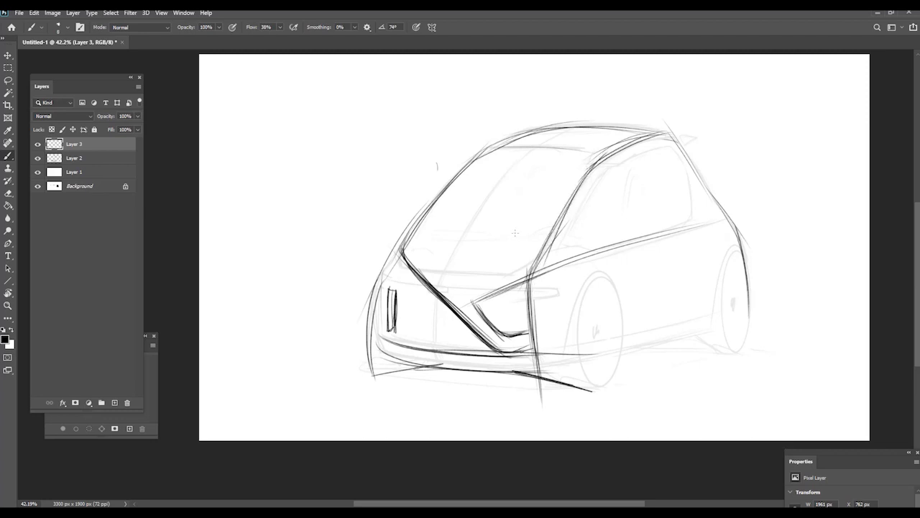
# Step: Sketch the car's centre lines over the roof and windshield and down the nose to the bumper
pyautogui.moveTo(580, 128)
pyautogui.mouseDown()
pyautogui.moveTo(528, 149)
pyautogui.moveTo(450, 288)
pyautogui.mouseUp()
pyautogui.moveTo(512, 162)
pyautogui.mouseDown()
pyautogui.moveTo(442, 295)
pyautogui.moveTo(439, 276)
pyautogui.mouseUp()
pyautogui.moveTo(494, 179)
pyautogui.mouseDown()
pyautogui.moveTo(447, 266)
pyautogui.moveTo(437, 358)
pyautogui.mouseUp()
pyautogui.press('z')
pyautogui.moveTo(407, 274)
pyautogui.mouseDown()
pyautogui.moveTo(345, 251)
pyautogui.moveTo(404, 267)
pyautogui.mouseUp()
pyautogui.press('b')
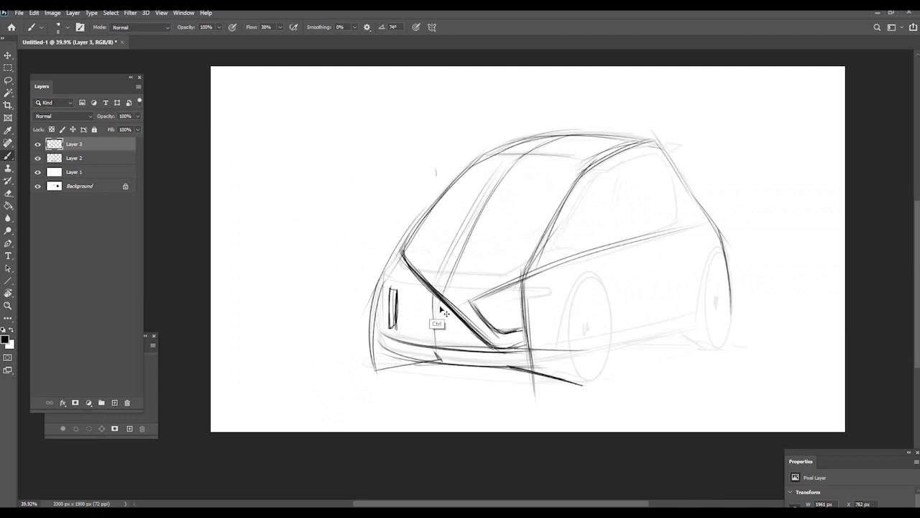
# Step: Add a new layer above Layer 3 and select the pencil thick brush
pyautogui.hotkey('ctrl', 'shift', 'n')
pyautogui.press('Return')
pyautogui.press('Return')
pyautogui.rightClick(434, 254)
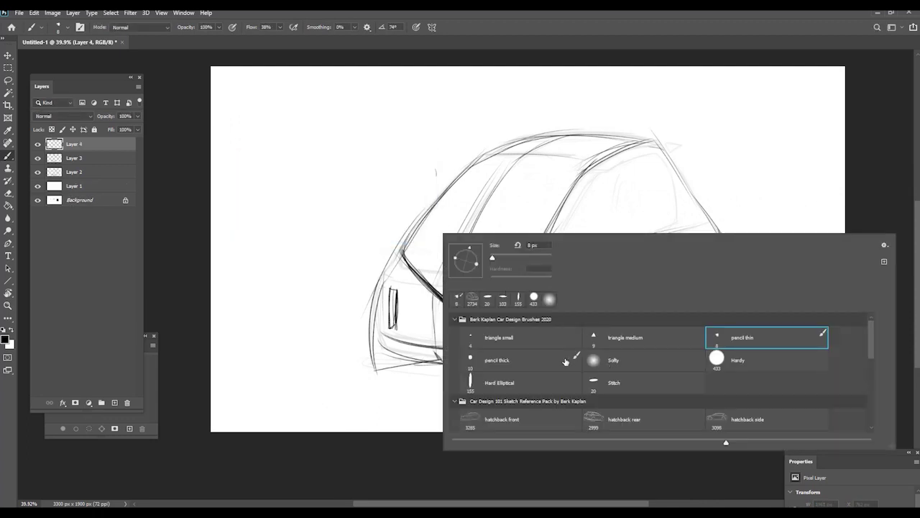
pyautogui.click(489, 363)
pyautogui.moveTo(349, 275); pyautogui.dragTo(352, 244)
# Step: Thicken the headlight outline on Layer 4, filling its upper edge with heavy strokes and bolding the lower edge
pyautogui.press('z')
pyautogui.moveTo(457, 281); pyautogui.dragTo(545, 239)
pyautogui.press('b')
pyautogui.moveTo(489, 266); pyautogui.dragTo(539, 243)
pyautogui.press('z')
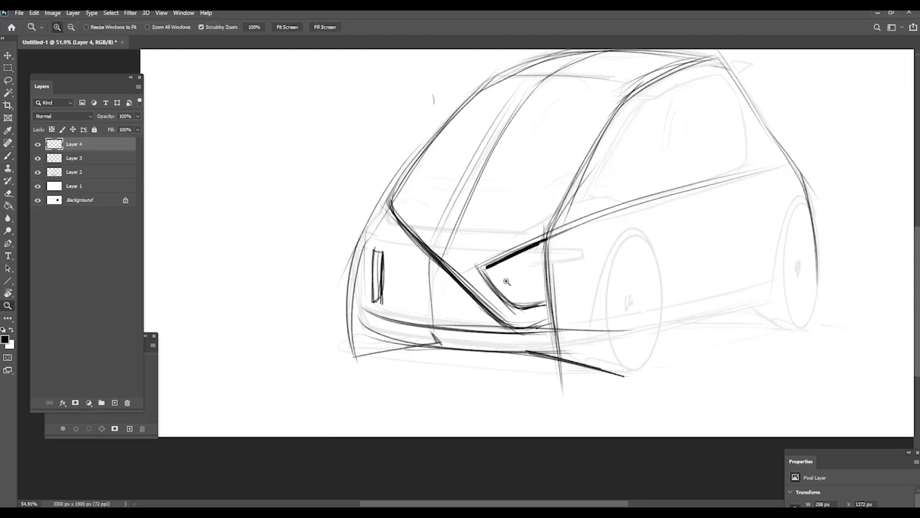
pyautogui.moveTo(477, 285); pyautogui.dragTo(491, 286)
pyautogui.press('b')
pyautogui.moveTo(579, 223); pyautogui.dragTo(483, 266)
pyautogui.moveTo(552, 239)
pyautogui.mouseDown()
pyautogui.moveTo(493, 269)
pyautogui.moveTo(519, 310)
pyautogui.mouseUp()
pyautogui.moveTo(575, 225); pyautogui.dragTo(496, 269)
pyautogui.moveTo(576, 232)
pyautogui.mouseDown()
pyautogui.moveTo(518, 258)
pyautogui.moveTo(532, 246)
pyautogui.mouseUp()
pyautogui.moveTo(547, 241); pyautogui.dragTo(494, 266)
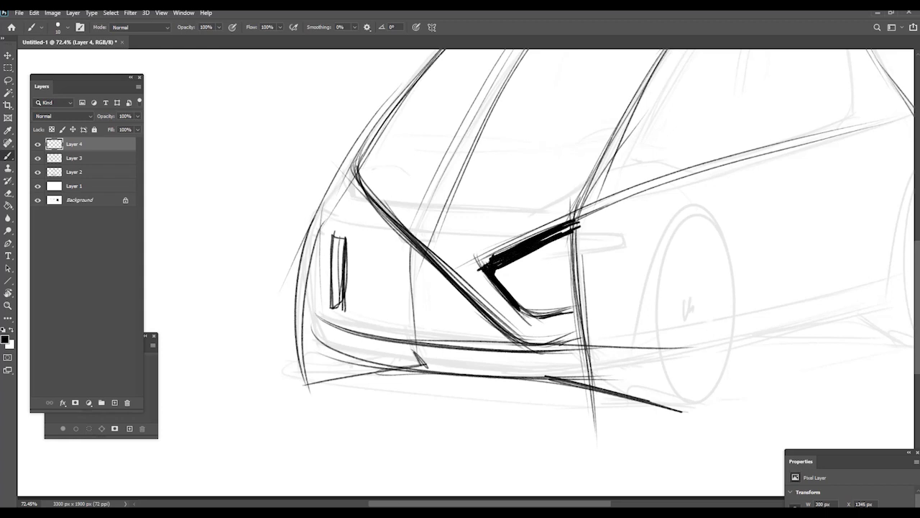
pyautogui.moveTo(509, 299); pyautogui.dragTo(544, 316)
# Step: Thicken the vertical front corner line beside the headlight and the diagonal nose crease
pyautogui.moveTo(575, 229); pyautogui.dragTo(589, 380)
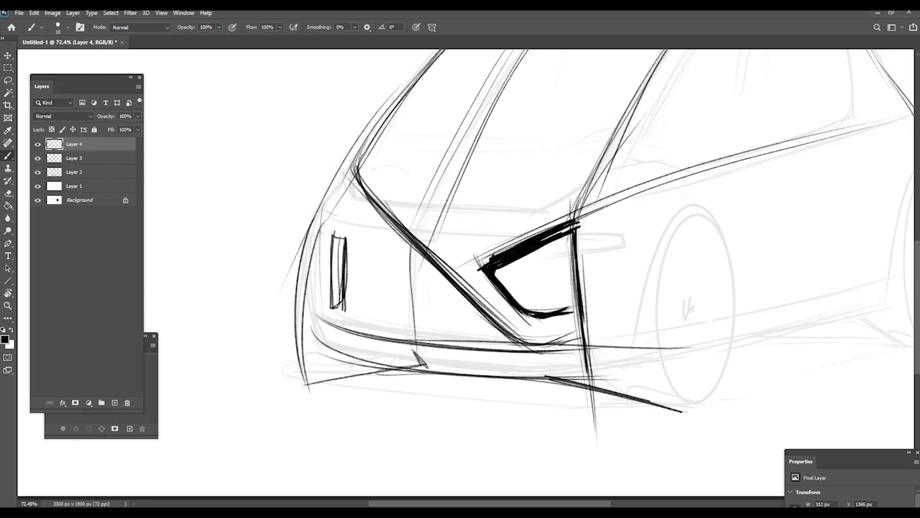
pyautogui.moveTo(353, 155)
pyautogui.mouseDown()
pyautogui.moveTo(373, 204)
pyautogui.moveTo(465, 287)
pyautogui.mouseUp()
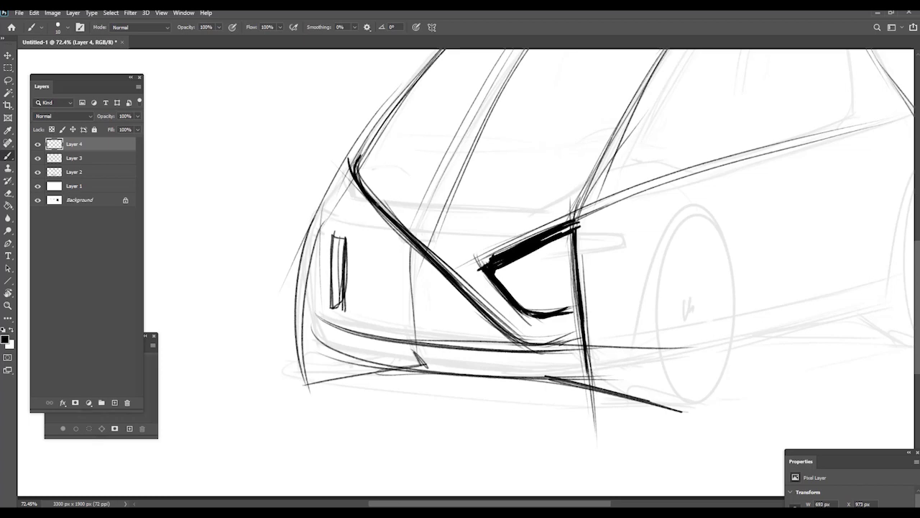
pyautogui.moveTo(363, 188); pyautogui.dragTo(518, 338)
# Step: Thicken the outline of the vertical light slot on the far side of the fascia
pyautogui.moveTo(346, 248); pyautogui.dragTo(331, 302)
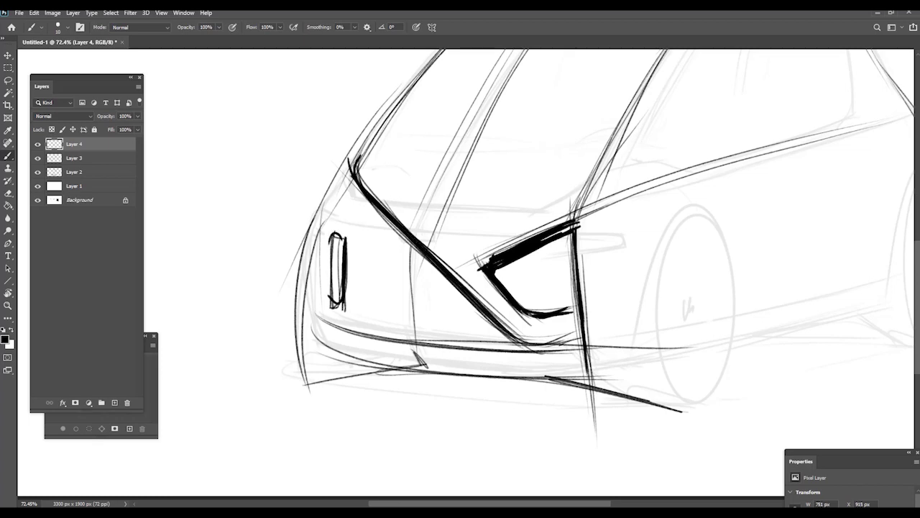
pyautogui.moveTo(332, 236); pyautogui.dragTo(332, 307)
pyautogui.moveTo(330, 239)
pyautogui.mouseDown()
pyautogui.moveTo(341, 232)
pyautogui.moveTo(343, 286)
pyautogui.mouseUp()
# Step: Select the Hard Elliptical brush, add a new layer above Layer 4, and set the brush size to 44 px
pyautogui.hotkey('ctrl', 'space')
pyautogui.moveTo(421, 253)
pyautogui.mouseDown()
pyautogui.moveTo(345, 251)
pyautogui.moveTo(378, 250)
pyautogui.mouseUp()
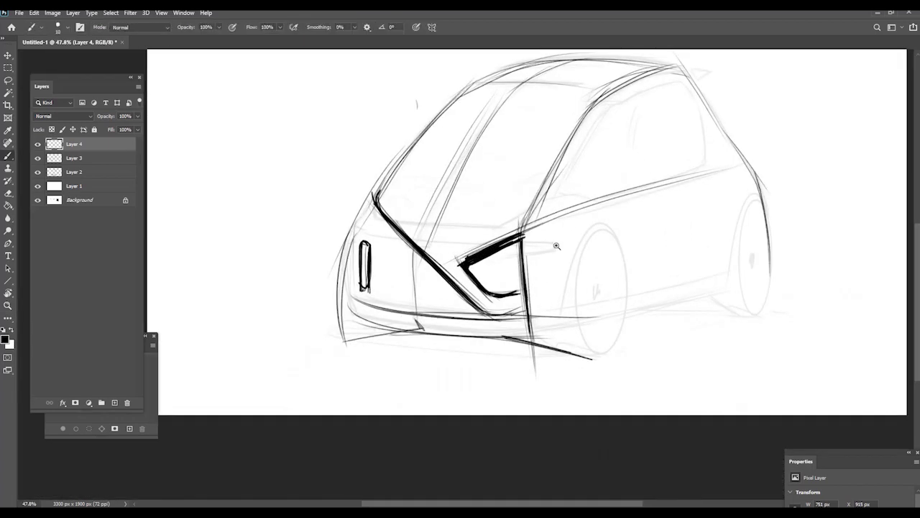
pyautogui.moveTo(556, 246); pyautogui.dragTo(568, 246)
pyautogui.rightClick(568, 244)
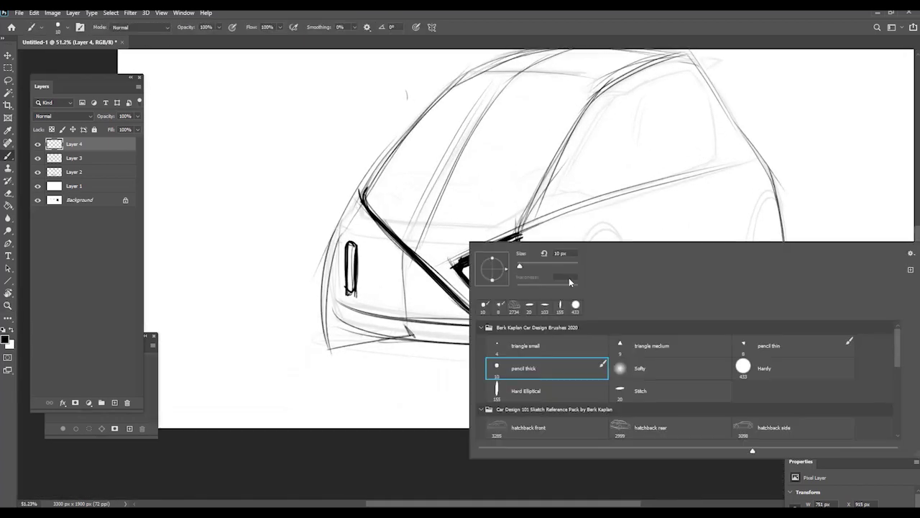
pyautogui.click(525, 391)
pyautogui.keyDown('alt'); pyautogui.rightClick(373, 184); pyautogui.keyUp('alt')
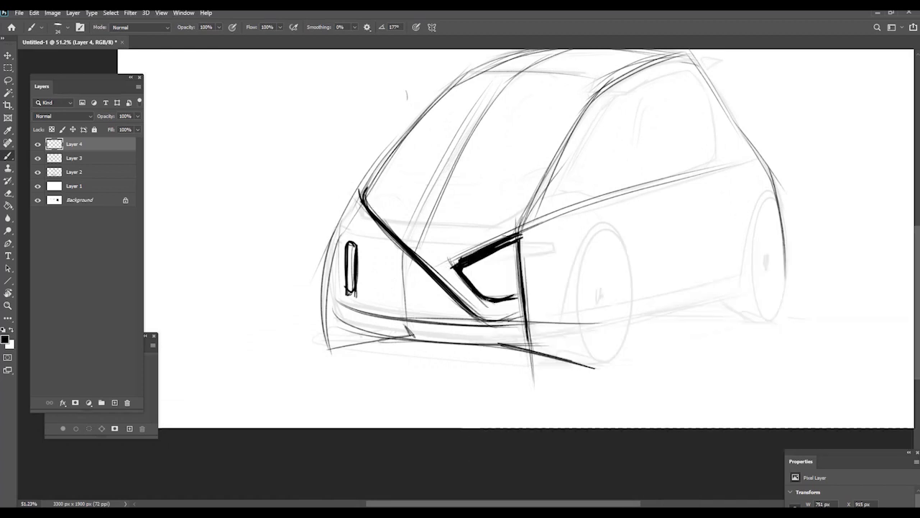
pyautogui.hotkey('ctrl', 'shift', 'n')
pyautogui.press('Return')
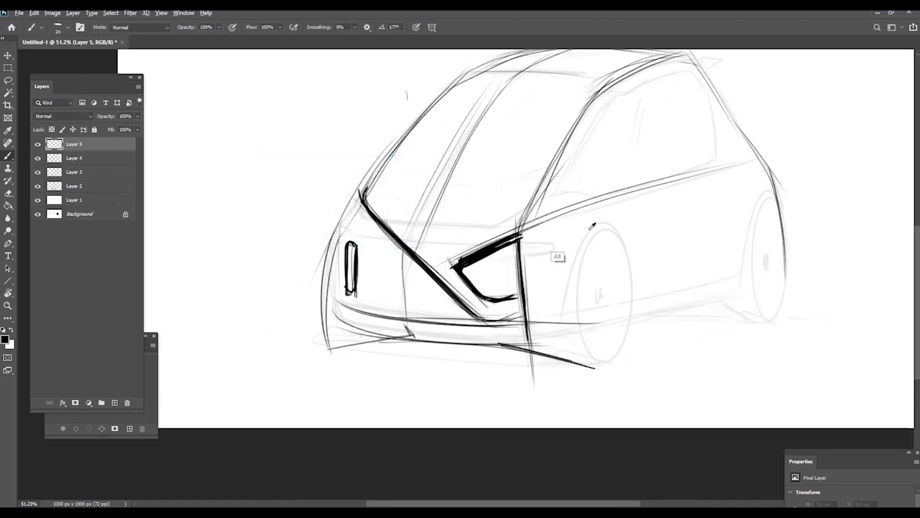
pyautogui.keyDown('alt'); pyautogui.rightClick(597, 228); pyautogui.keyUp('alt')
pyautogui.keyDown('alt'); pyautogui.rightClick(607, 236); pyautogui.keyUp('alt')
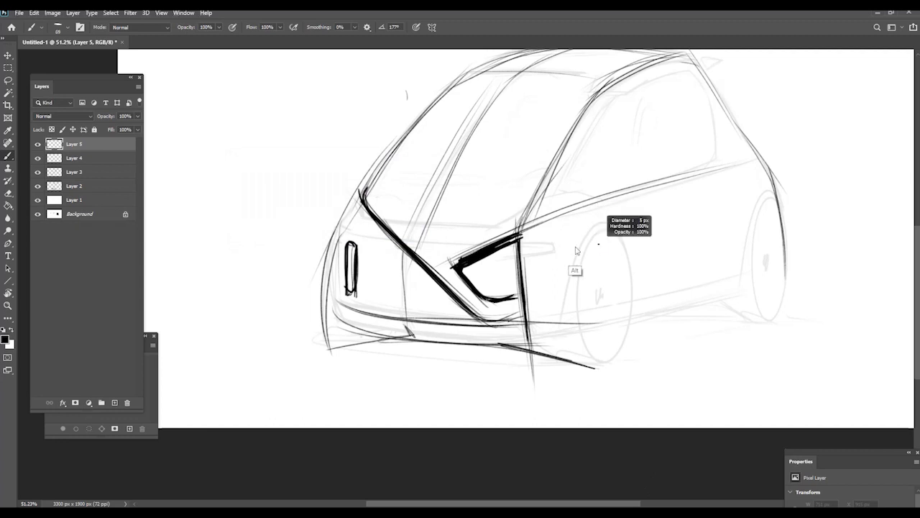
pyautogui.keyDown('alt'); pyautogui.rightClick(591, 266); pyautogui.keyUp('alt')
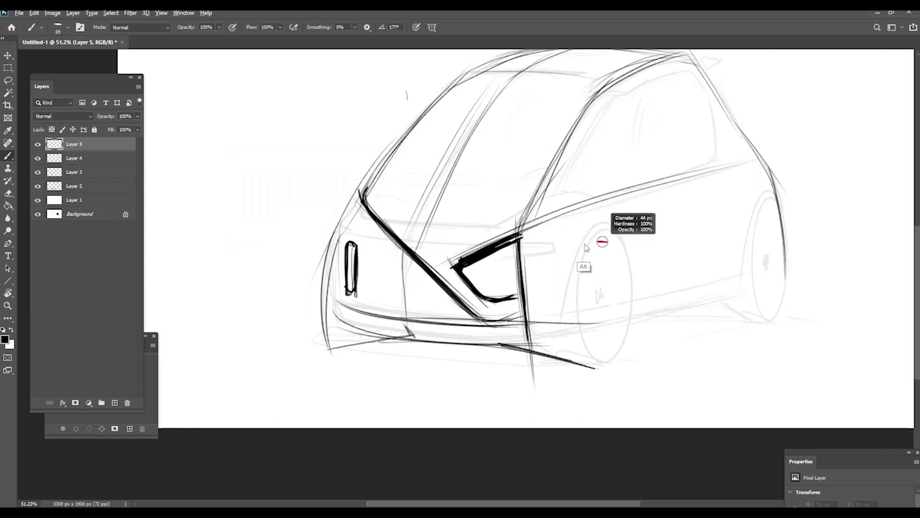
# Step: Block in the near front wheel's spokes and tyre on Layer 5 with short, broad strokes
pyautogui.moveTo(611, 233)
pyautogui.mouseDown()
pyautogui.moveTo(583, 284)
pyautogui.moveTo(592, 302)
pyautogui.moveTo(576, 332)
pyautogui.moveTo(630, 355)
pyautogui.mouseUp()
pyautogui.moveTo(633, 280)
pyautogui.mouseDown()
pyautogui.moveTo(620, 294)
pyautogui.moveTo(622, 256)
pyautogui.moveTo(617, 315)
pyautogui.moveTo(595, 356)
pyautogui.moveTo(580, 336)
pyautogui.mouseUp()
pyautogui.moveTo(593, 316)
pyautogui.mouseDown()
pyautogui.moveTo(584, 330)
pyautogui.moveTo(586, 312)
pyautogui.mouseUp()
pyautogui.moveTo(593, 280); pyautogui.dragTo(595, 303)
pyautogui.moveTo(593, 257); pyautogui.dragTo(591, 275)
pyautogui.moveTo(595, 249); pyautogui.dragTo(587, 257)
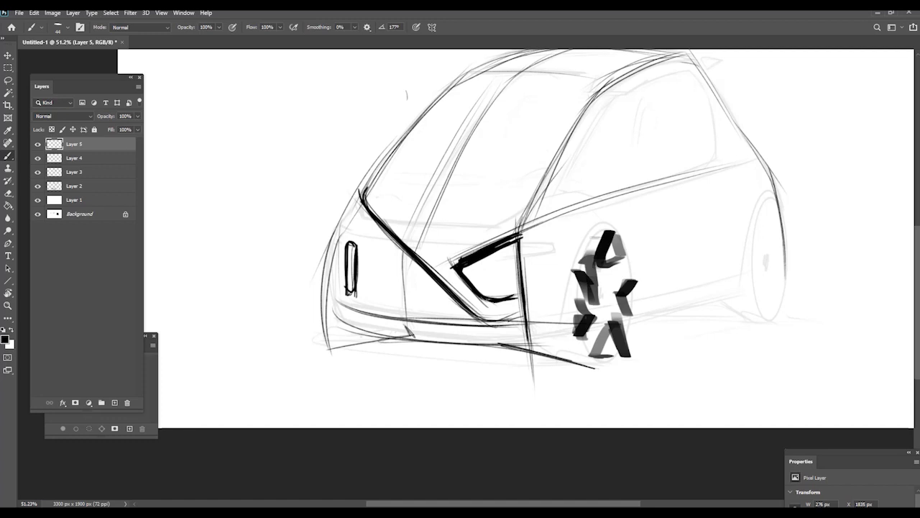
pyautogui.moveTo(605, 227)
pyautogui.mouseDown()
pyautogui.moveTo(575, 356)
pyautogui.moveTo(631, 239)
pyautogui.mouseUp()
# Step: Block in the rear wheel with broad strokes and add the ground shadows beneath the rear and near front wheels
pyautogui.moveTo(776, 195); pyautogui.dragTo(749, 321)
pyautogui.moveTo(780, 239)
pyautogui.mouseDown()
pyautogui.moveTo(776, 260)
pyautogui.moveTo(794, 259)
pyautogui.mouseUp()
pyautogui.moveTo(782, 207)
pyautogui.mouseDown()
pyautogui.moveTo(759, 259)
pyautogui.moveTo(761, 311)
pyautogui.moveTo(791, 321)
pyautogui.moveTo(703, 311)
pyautogui.mouseUp()
pyautogui.moveTo(582, 357)
pyautogui.mouseDown()
pyautogui.moveTo(612, 358)
pyautogui.moveTo(524, 359)
pyautogui.mouseUp()
pyautogui.moveTo(488, 334); pyautogui.dragTo(565, 364)
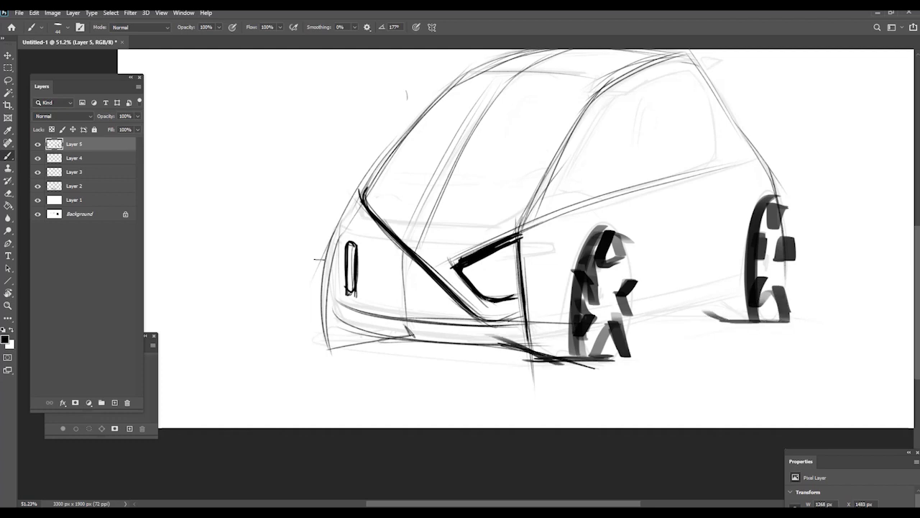
# Step: Paint the far front tyre as a broad curved band and add its ground shadow
pyautogui.moveTo(338, 231)
pyautogui.mouseDown()
pyautogui.moveTo(321, 279)
pyautogui.moveTo(324, 347)
pyautogui.mouseUp()
pyautogui.moveTo(310, 345); pyautogui.dragTo(393, 343)
pyautogui.moveTo(376, 347); pyautogui.dragTo(404, 335)
# Step: Accent the beltline and the rear body corner above the rear wheel with broad elliptical strokes
pyautogui.moveTo(483, 245)
pyautogui.keyDown('ctrl'); pyautogui.mouseDown()
pyautogui.moveTo(386, 238)
pyautogui.moveTo(450, 241)
pyautogui.mouseUp(); pyautogui.keyUp('ctrl')
pyautogui.moveTo(520, 207)
pyautogui.keyDown('ctrl'); pyautogui.mouseDown()
pyautogui.moveTo(476, 209)
pyautogui.moveTo(586, 206)
pyautogui.mouseUp(); pyautogui.keyUp('ctrl')
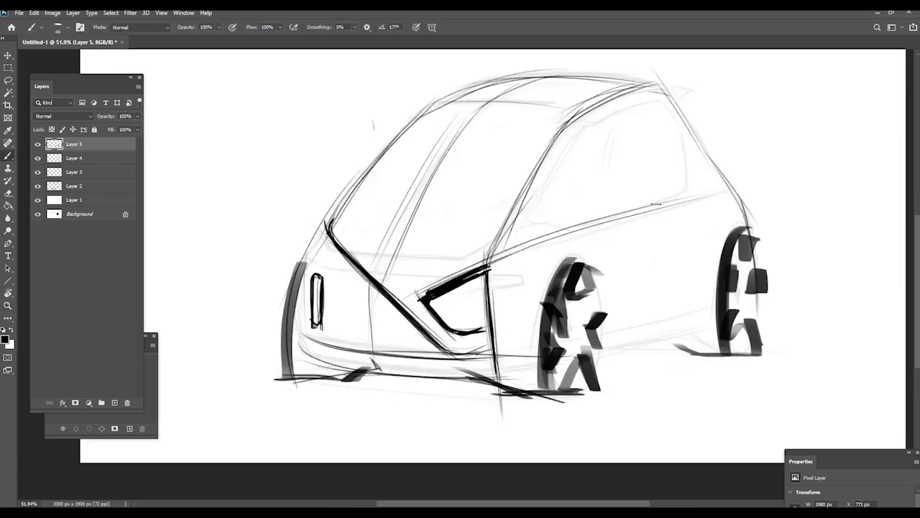
pyautogui.moveTo(722, 188); pyautogui.dragTo(473, 273)
pyautogui.moveTo(695, 191); pyautogui.dragTo(472, 270)
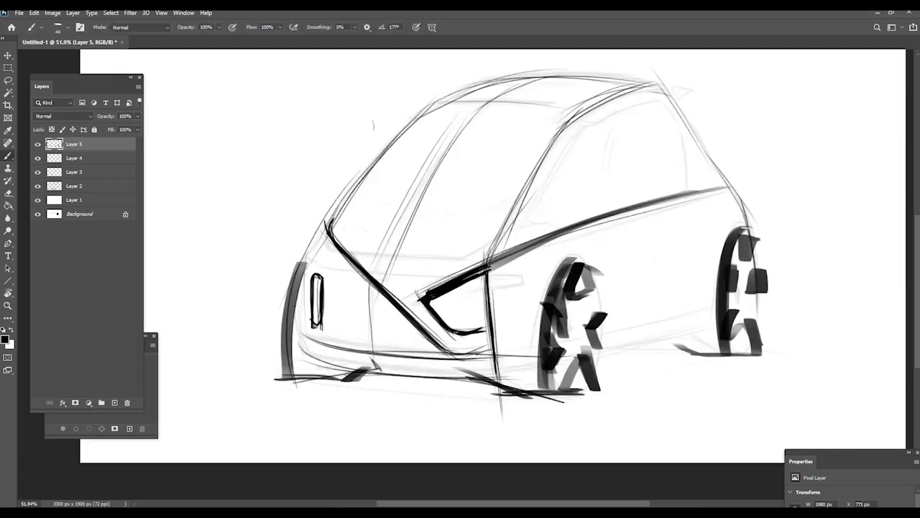
pyautogui.moveTo(726, 188); pyautogui.dragTo(754, 245)
pyautogui.moveTo(714, 171); pyautogui.dragTo(752, 231)
# Step: Accent both windshield pillars and the diagonal nose crease with broad elliptical strokes
pyautogui.moveTo(611, 90); pyautogui.dragTo(486, 269)
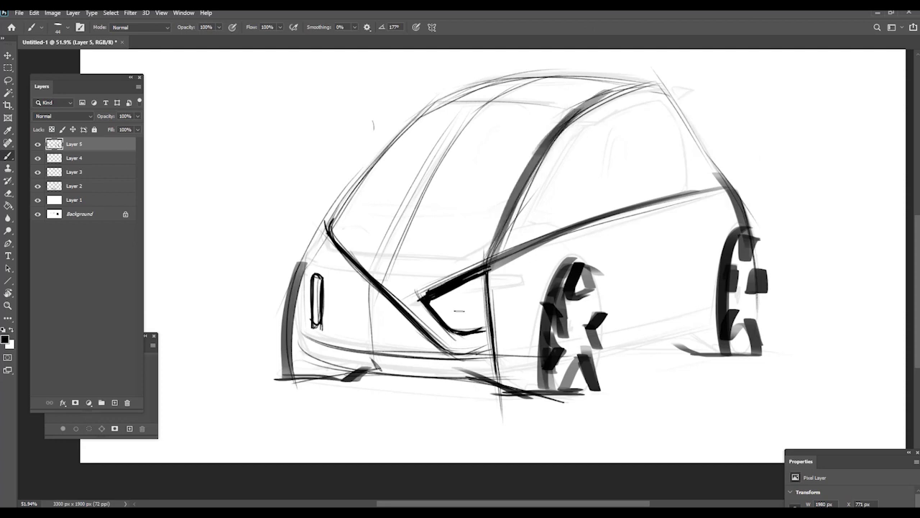
pyautogui.moveTo(437, 110)
pyautogui.mouseDown()
pyautogui.moveTo(327, 237)
pyautogui.moveTo(384, 285)
pyautogui.mouseUp()
pyautogui.moveTo(329, 233); pyautogui.dragTo(442, 344)
pyautogui.moveTo(346, 249)
pyautogui.mouseDown()
pyautogui.moveTo(419, 321)
pyautogui.moveTo(491, 341)
pyautogui.mouseUp()
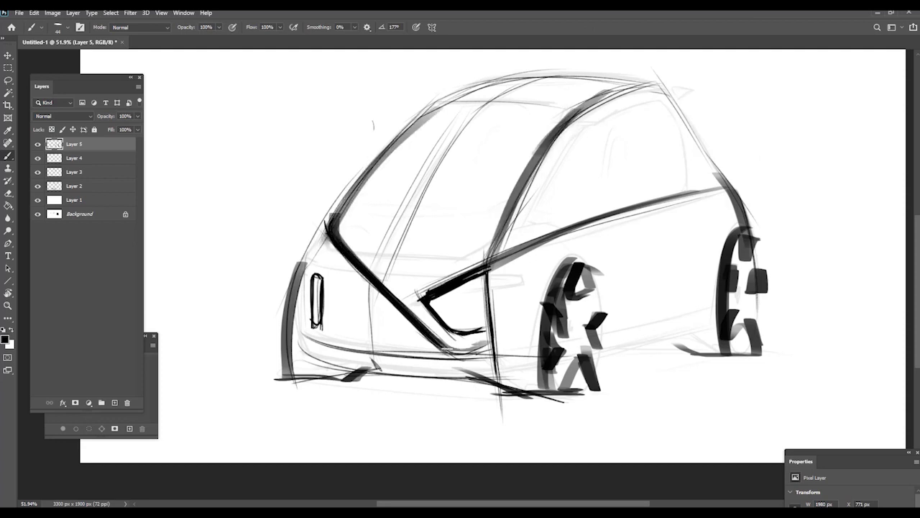
# Step: Thicken the far windshield pillar up towards the roofline with a broad elliptical brush stroke
pyautogui.press('z')
pyautogui.moveTo(462, 182)
pyautogui.mouseDown()
pyautogui.moveTo(384, 179)
pyautogui.moveTo(449, 178)
pyautogui.mouseUp()
pyautogui.press('b')
pyautogui.moveTo(441, 134)
pyautogui.mouseDown()
pyautogui.moveTo(368, 217)
pyautogui.moveTo(298, 236)
pyautogui.moveTo(349, 226)
pyautogui.mouseUp()
pyautogui.press('z')
pyautogui.press('b')
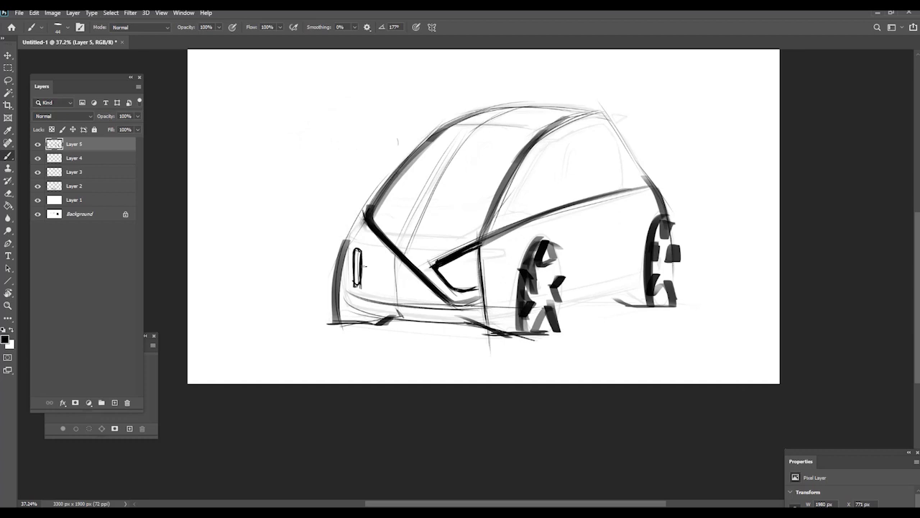
pyautogui.hotkey('ctrl', 'space')
pyautogui.moveTo(425, 262)
pyautogui.mouseDown()
pyautogui.moveTo(403, 256)
pyautogui.moveTo(429, 260)
pyautogui.mouseUp()
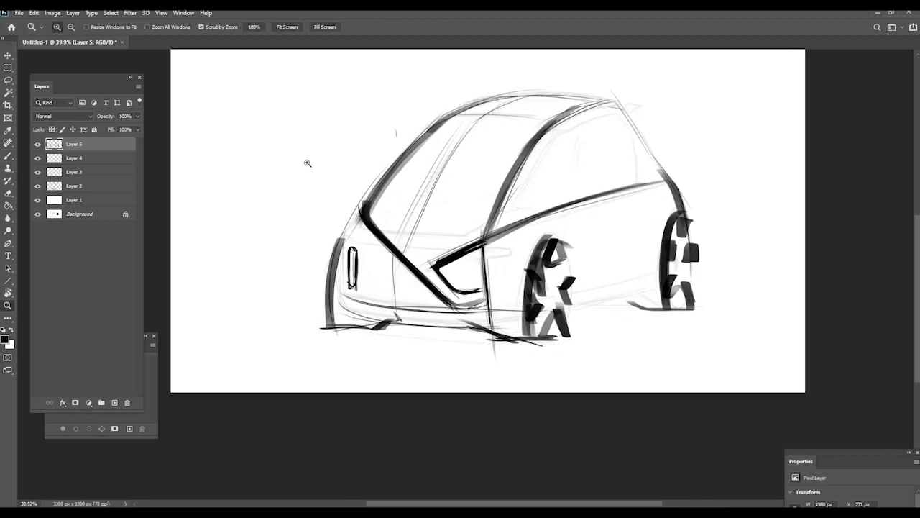
# Step: Merge Layer 2 through Layer 5 into one sketch layer and lower its opacity to 60%
pyautogui.keyDown('shift'); pyautogui.click(69, 186); pyautogui.keyUp('shift')
pyautogui.hotkey('ctrl', 'e')
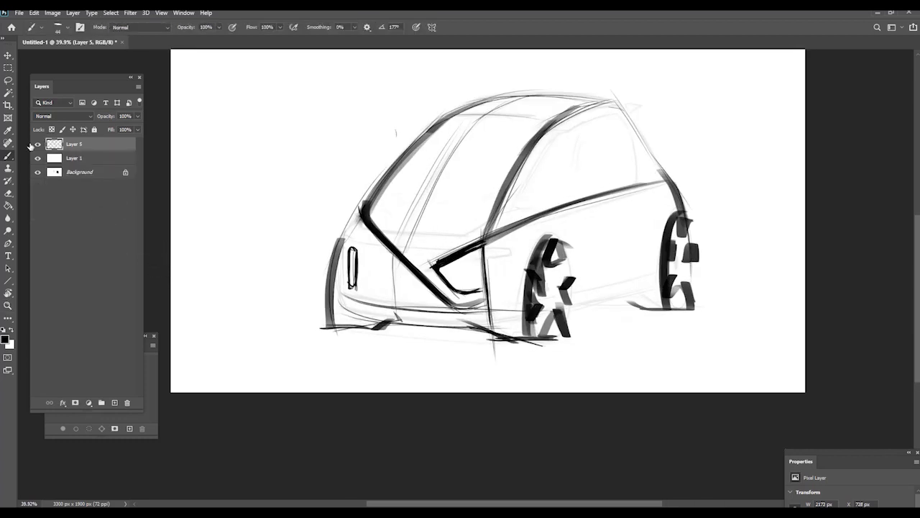
pyautogui.moveTo(107, 118); pyautogui.dragTo(93, 117)
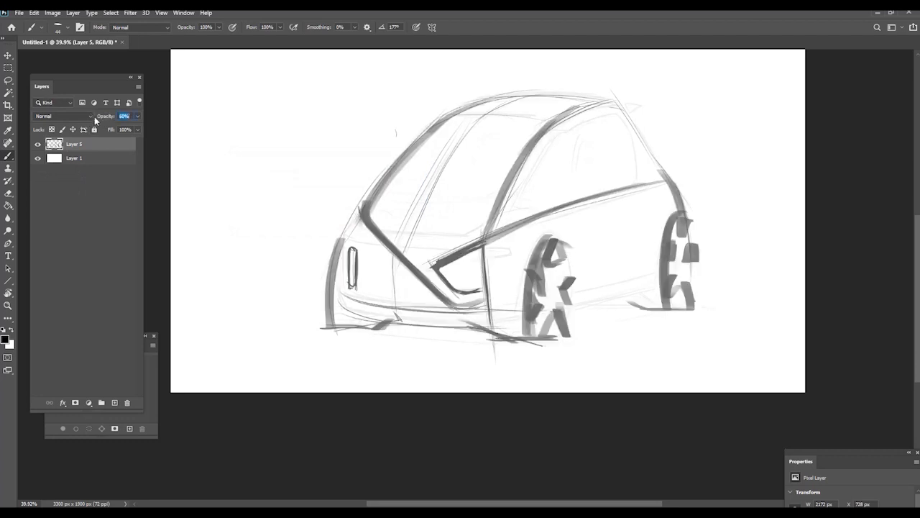
# Step: Add a new layer above the faded sketch and set its blend mode to Multiply
pyautogui.moveTo(410, 292); pyautogui.dragTo(384, 285)
pyautogui.hotkey('ctrl', 'shift', 'n')
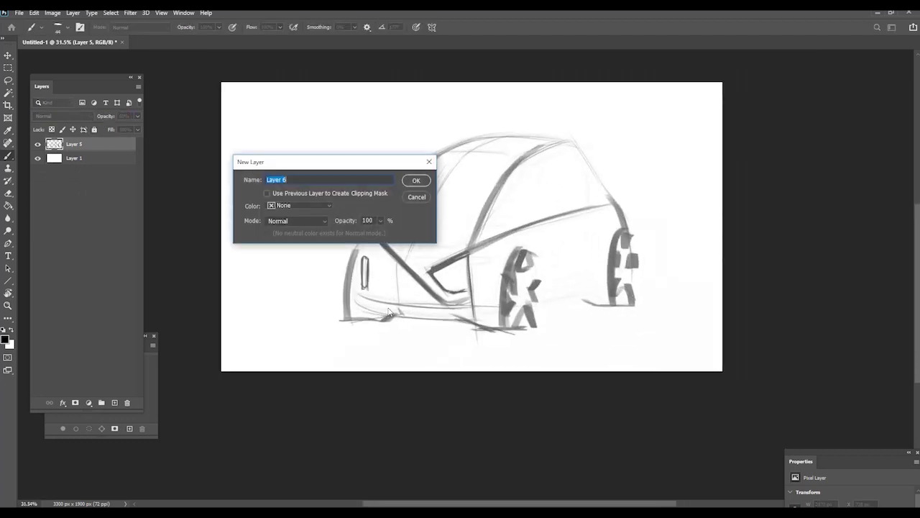
pyautogui.press('Return')
pyautogui.click(53, 116)
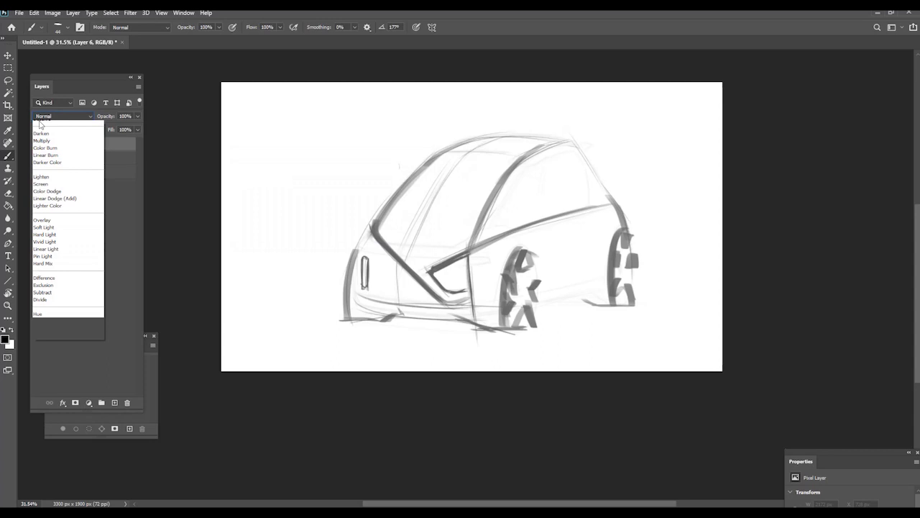
pyautogui.click(49, 161)
pyautogui.click(45, 118)
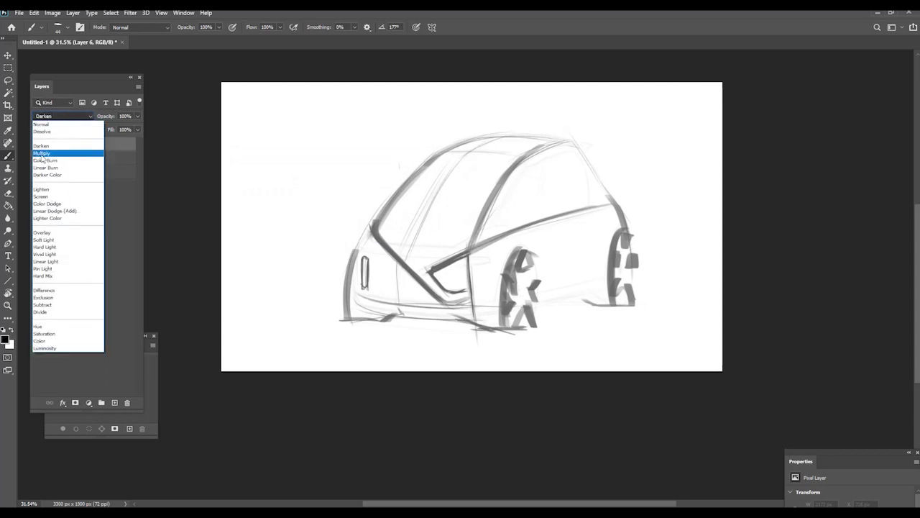
pyautogui.click(41, 146)
pyautogui.click(46, 116)
pyautogui.click(44, 153)
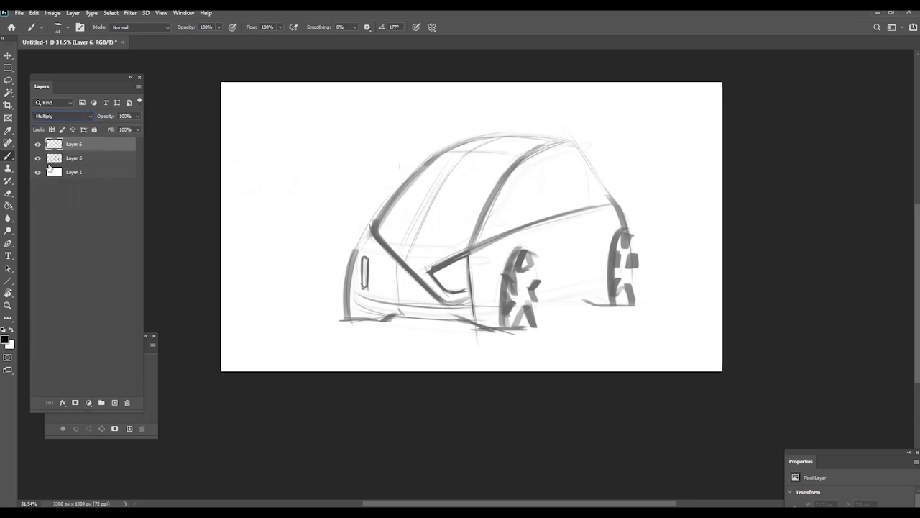
# Step: Set the foreground colour to dark grey #282828
pyautogui.click(6, 340)
pyautogui.click(162, 252)
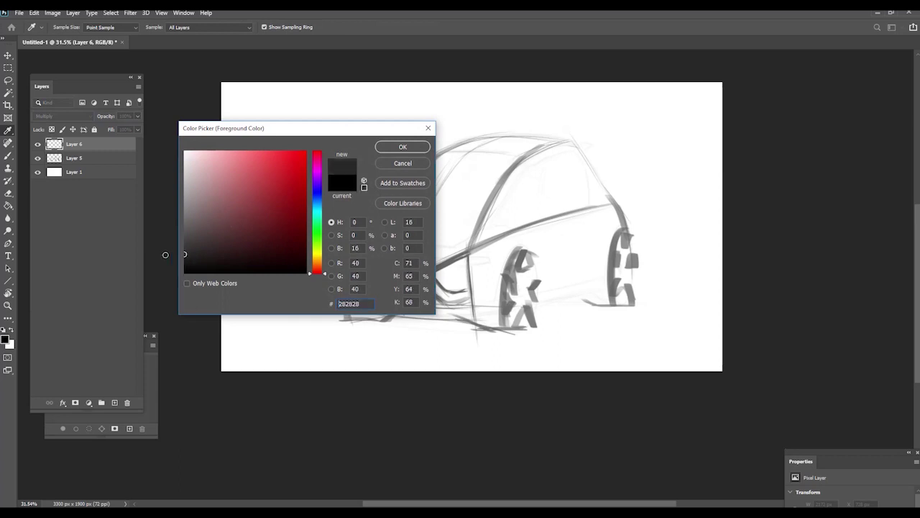
pyautogui.press('Return')
# Step: Fill the windshield, roof, side glass and front corner panel with dark grey using the Hardy brush
pyautogui.hotkey('ctrl', 'space')
pyautogui.moveTo(354, 256); pyautogui.dragTo(378, 277)
pyautogui.press('b')
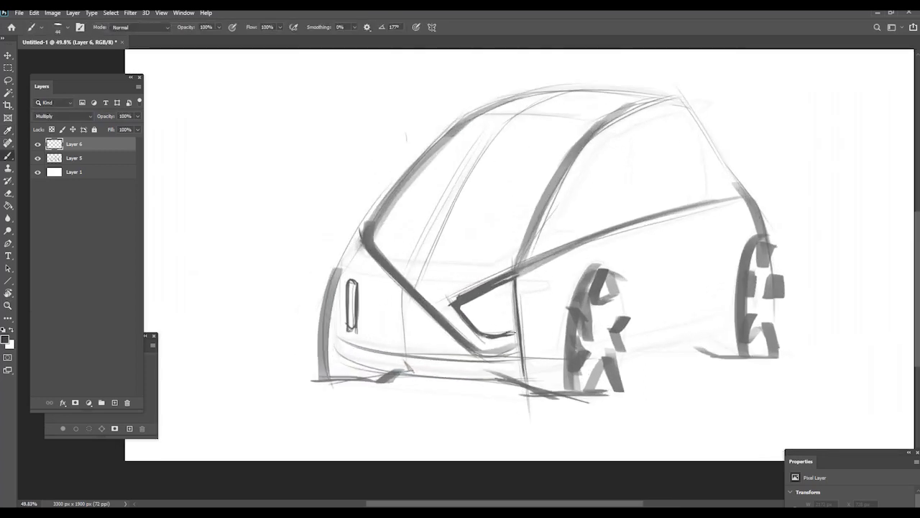
pyautogui.rightClick(555, 178)
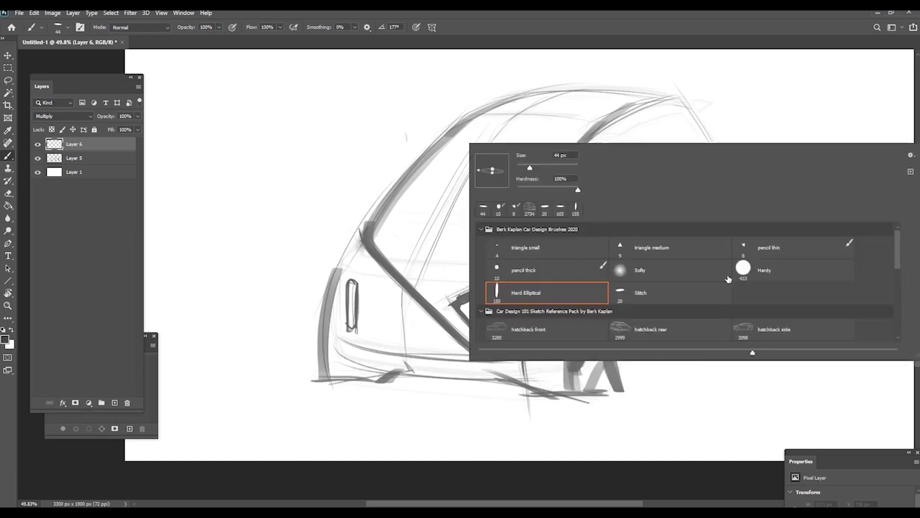
pyautogui.click(751, 274)
pyautogui.moveTo(375, 178)
pyautogui.mouseDown()
pyautogui.moveTo(353, 180)
pyautogui.moveTo(365, 182)
pyautogui.mouseUp()
pyautogui.moveTo(672, 118)
pyautogui.mouseDown()
pyautogui.moveTo(462, 128)
pyautogui.moveTo(686, 133)
pyautogui.moveTo(600, 185)
pyautogui.moveTo(747, 149)
pyautogui.moveTo(527, 214)
pyautogui.moveTo(745, 151)
pyautogui.moveTo(473, 249)
pyautogui.moveTo(483, 217)
pyautogui.moveTo(447, 265)
pyautogui.moveTo(409, 145)
pyautogui.moveTo(428, 226)
pyautogui.moveTo(387, 195)
pyautogui.moveTo(483, 341)
pyautogui.moveTo(475, 274)
pyautogui.moveTo(481, 330)
pyautogui.moveTo(484, 228)
pyautogui.moveTo(636, 180)
pyautogui.moveTo(421, 258)
pyautogui.moveTo(385, 218)
pyautogui.moveTo(426, 279)
pyautogui.moveTo(397, 252)
pyautogui.mouseUp()
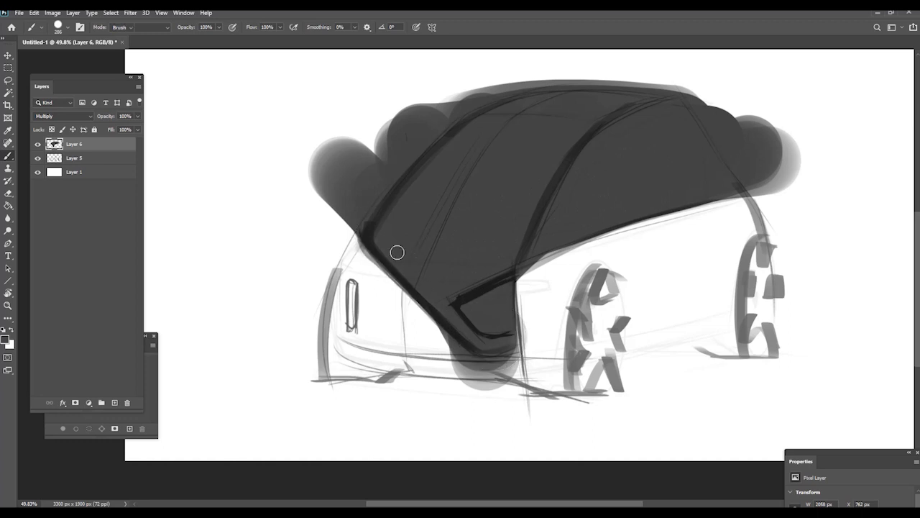
# Step: Erase the dark overspill along the nose crease, beltline and rear glass edge with the Hardy eraser
pyautogui.press('e')
pyautogui.rightClick(399, 253)
pyautogui.click(685, 373)
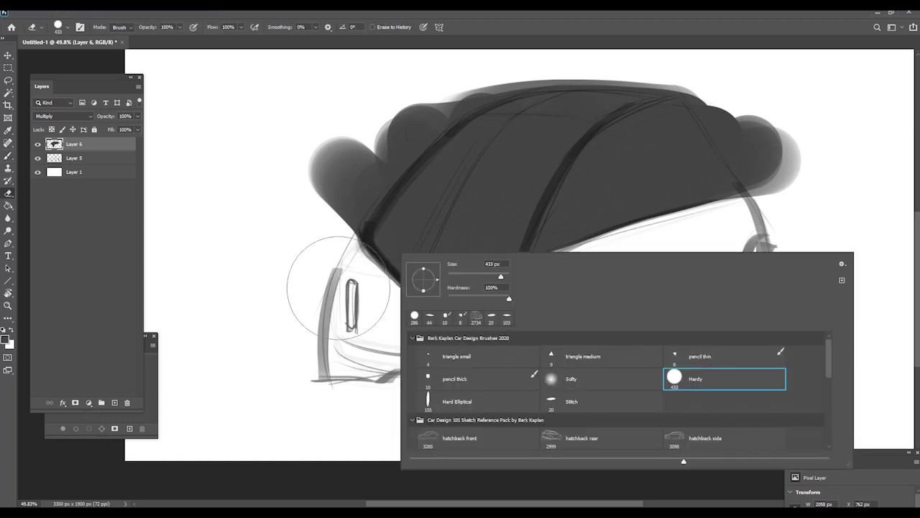
pyautogui.moveTo(338, 288); pyautogui.dragTo(302, 297)
pyautogui.moveTo(444, 348)
pyautogui.mouseDown()
pyautogui.moveTo(503, 395)
pyautogui.moveTo(443, 351)
pyautogui.moveTo(467, 382)
pyautogui.mouseUp()
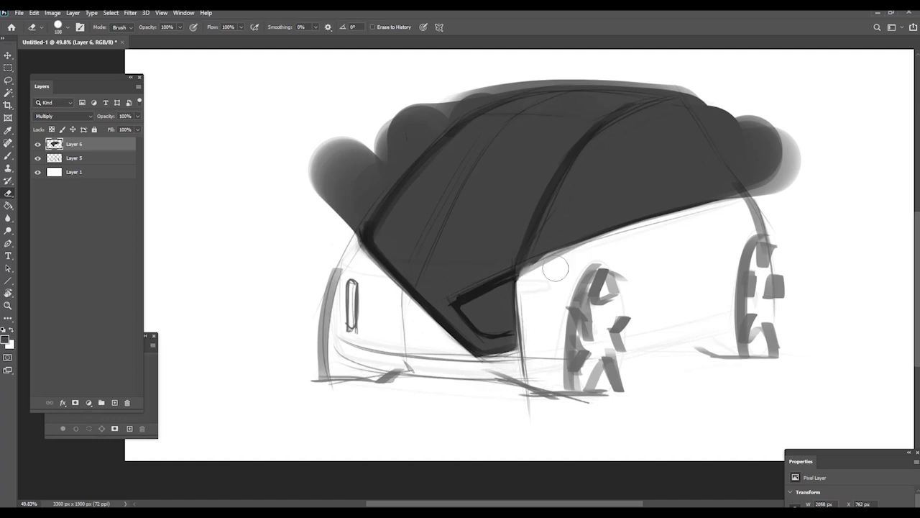
pyautogui.moveTo(724, 133)
pyautogui.mouseDown()
pyautogui.moveTo(734, 150)
pyautogui.moveTo(747, 128)
pyautogui.moveTo(828, 210)
pyautogui.mouseUp()
pyautogui.moveTo(723, 234)
pyautogui.mouseDown()
pyautogui.moveTo(617, 338)
pyautogui.moveTo(567, 431)
pyautogui.mouseUp()
# Step: Erase the remaining overspill above the roofline and outside the far windshield pillar
pyautogui.press('r')
pyautogui.moveTo(614, 280)
pyautogui.mouseDown()
pyautogui.moveTo(412, 134)
pyautogui.moveTo(635, 290)
pyautogui.mouseUp()
pyautogui.moveTo(635, 290); pyautogui.dragTo(384, 128)
pyautogui.press('Escape')
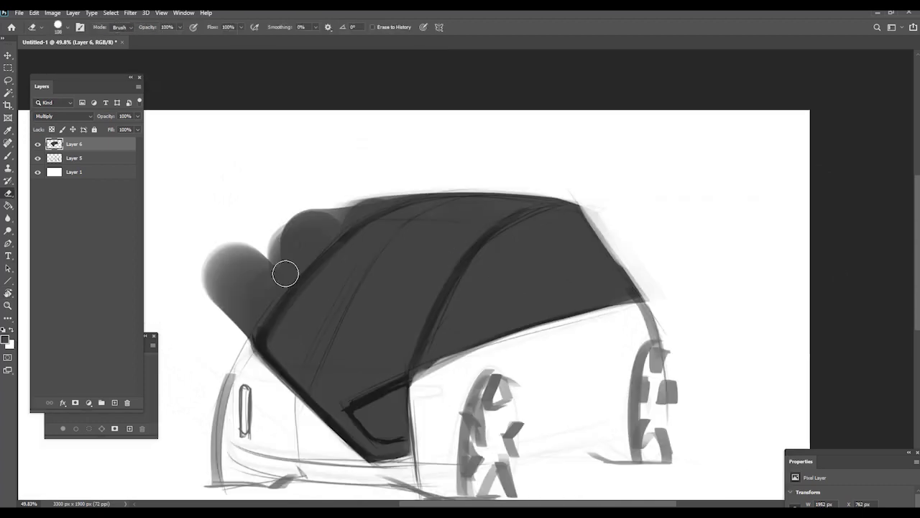
pyautogui.moveTo(366, 267); pyautogui.dragTo(567, 199)
pyautogui.moveTo(540, 132)
pyautogui.mouseDown()
pyautogui.moveTo(496, 151)
pyautogui.moveTo(537, 137)
pyautogui.moveTo(450, 200)
pyautogui.moveTo(506, 154)
pyautogui.moveTo(456, 209)
pyautogui.moveTo(452, 231)
pyautogui.moveTo(397, 309)
pyautogui.moveTo(555, 122)
pyautogui.moveTo(468, 209)
pyautogui.mouseUp()
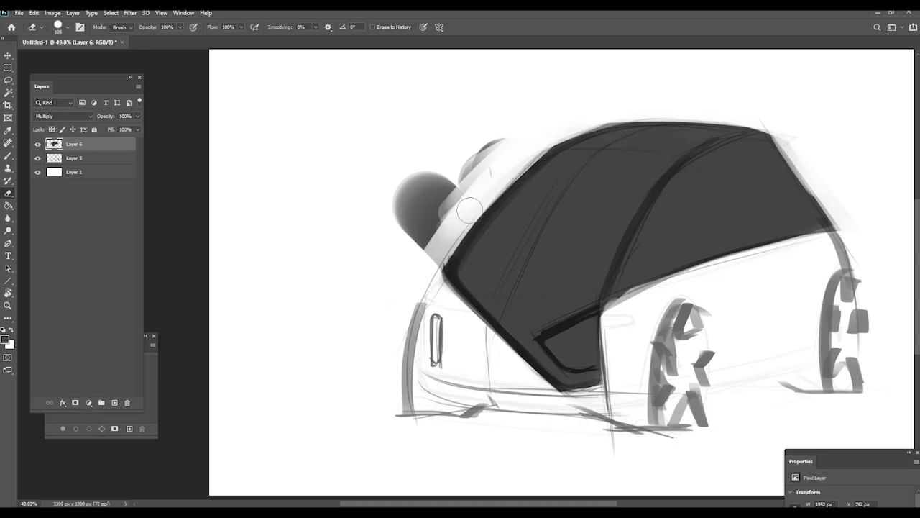
pyautogui.moveTo(583, 107)
pyautogui.mouseDown()
pyautogui.moveTo(446, 201)
pyautogui.moveTo(480, 149)
pyautogui.moveTo(416, 208)
pyautogui.moveTo(481, 187)
pyautogui.moveTo(343, 359)
pyautogui.mouseUp()
pyautogui.press('z')
pyautogui.moveTo(450, 223)
pyautogui.mouseDown()
pyautogui.moveTo(362, 220)
pyautogui.moveTo(403, 254)
pyautogui.moveTo(430, 243)
pyautogui.mouseUp()
pyautogui.press('e')
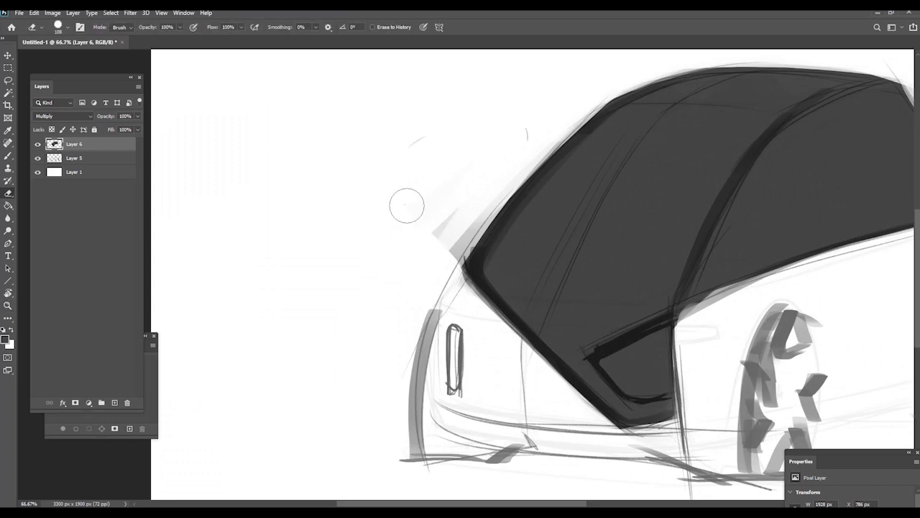
pyautogui.scroll(-4, 376, 242)
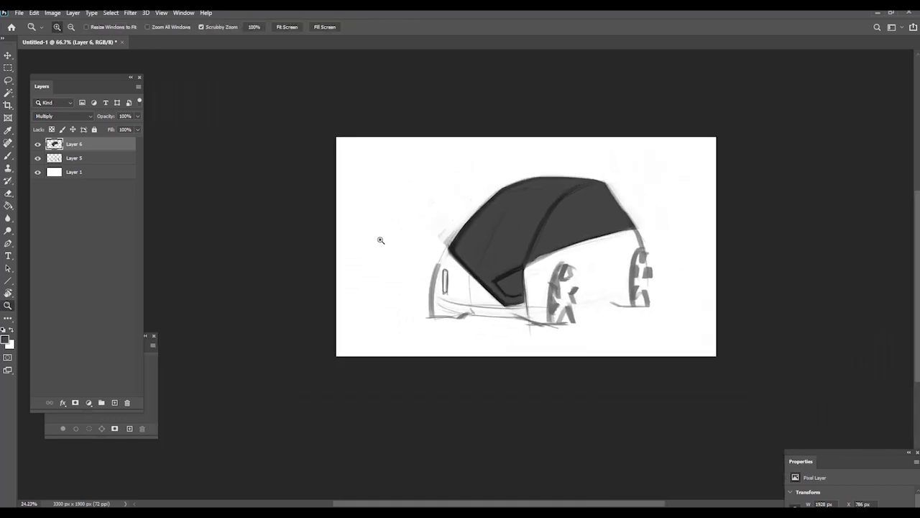
pyautogui.scroll(3, 377, 241)
pyautogui.press('z')
pyautogui.moveTo(316, 253)
pyautogui.mouseDown()
pyautogui.moveTo(307, 251)
pyautogui.moveTo(320, 254)
pyautogui.mouseUp()
pyautogui.press('e')
pyautogui.moveTo(417, 335); pyautogui.dragTo(414, 322)
pyautogui.scroll(3, 414, 322)
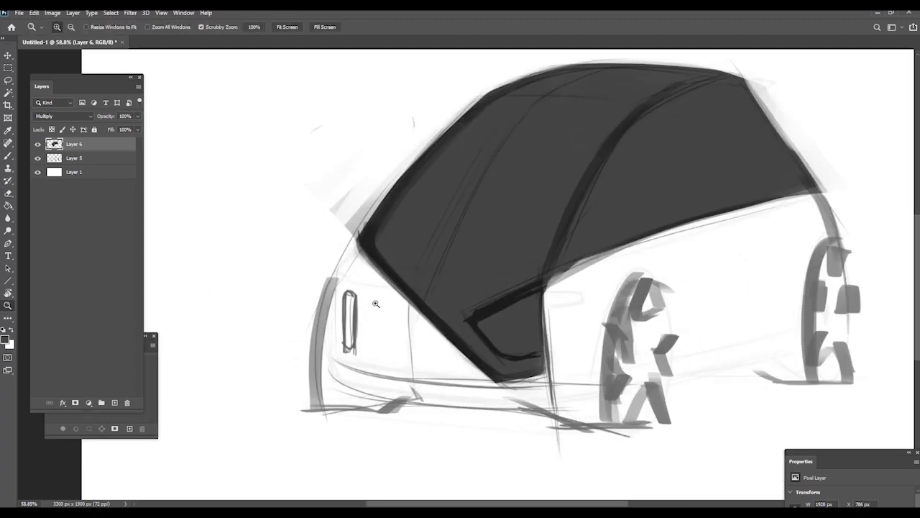
pyautogui.scroll(-3, 414, 321)
pyautogui.scroll(3, 503, 302)
# Step: Fill both near-side wheels, the far front tyre and the ground shadows with dark grey Hardy brush strokes
pyautogui.press('b')
pyautogui.moveTo(590, 305)
pyautogui.mouseDown()
pyautogui.moveTo(541, 318)
pyautogui.moveTo(552, 314)
pyautogui.mouseUp()
pyautogui.moveTo(597, 289)
pyautogui.mouseDown()
pyautogui.moveTo(577, 373)
pyautogui.moveTo(602, 296)
pyautogui.moveTo(601, 390)
pyautogui.mouseUp()
pyautogui.moveTo(740, 362)
pyautogui.mouseDown()
pyautogui.moveTo(755, 275)
pyautogui.moveTo(759, 360)
pyautogui.mouseUp()
pyautogui.press('z')
pyautogui.moveTo(541, 276)
pyautogui.mouseDown()
pyautogui.moveTo(454, 266)
pyautogui.moveTo(504, 272)
pyautogui.mouseUp()
pyautogui.press('b')
pyautogui.moveTo(583, 286); pyautogui.dragTo(591, 321)
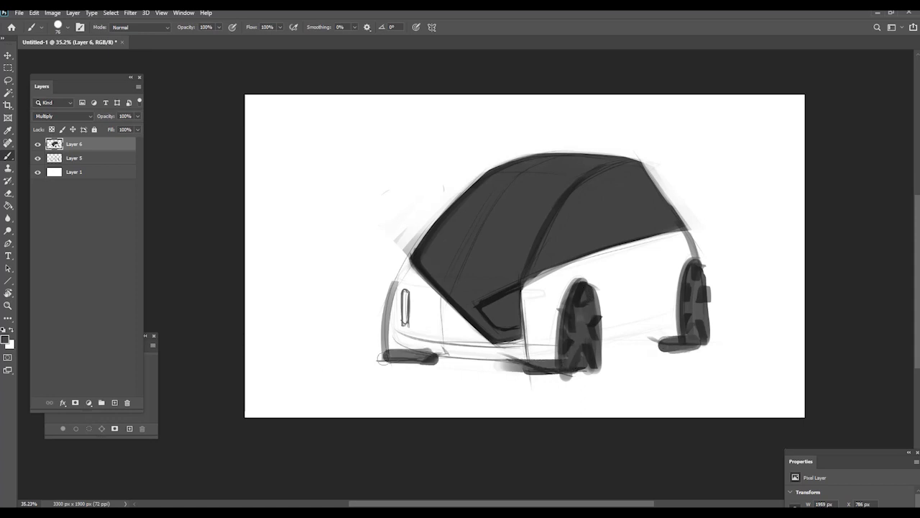
pyautogui.moveTo(389, 292); pyautogui.dragTo(385, 355)
# Step: Trim the dark fill around the tyres and ground shadows with the Hardy eraser and cut gaps into the wheels
pyautogui.press('r')
pyautogui.moveTo(513, 384); pyautogui.dragTo(436, 388)
pyautogui.press('e')
pyautogui.doubleClick(680, 421)
pyautogui.moveTo(330, 202); pyautogui.dragTo(326, 110)
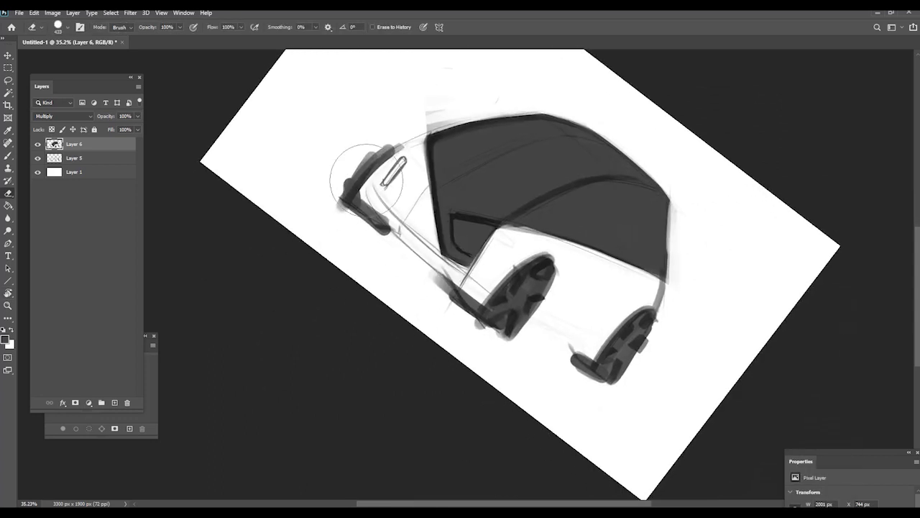
pyautogui.moveTo(325, 159); pyautogui.dragTo(291, 160)
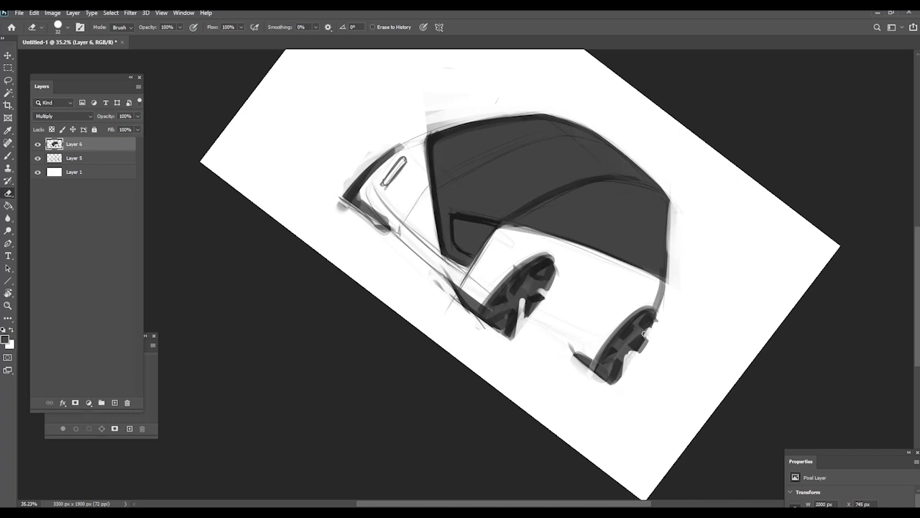
pyautogui.moveTo(510, 241); pyautogui.dragTo(483, 219)
pyautogui.press('Escape')
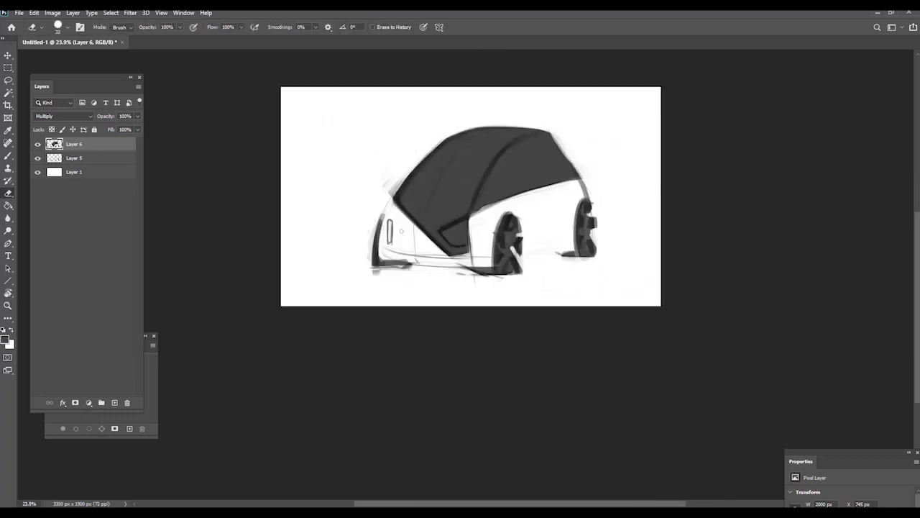
# Step: Add a new layer above the dark fill and choose the Softy brush
pyautogui.moveTo(380, 224)
pyautogui.mouseDown()
pyautogui.moveTo(423, 229)
pyautogui.moveTo(348, 312)
pyautogui.mouseUp()
pyautogui.moveTo(345, 271)
pyautogui.mouseDown()
pyautogui.moveTo(258, 265)
pyautogui.moveTo(366, 277)
pyautogui.moveTo(278, 269)
pyautogui.moveTo(344, 276)
pyautogui.mouseUp()
pyautogui.hotkey('ctrl', 'shift', 'n')
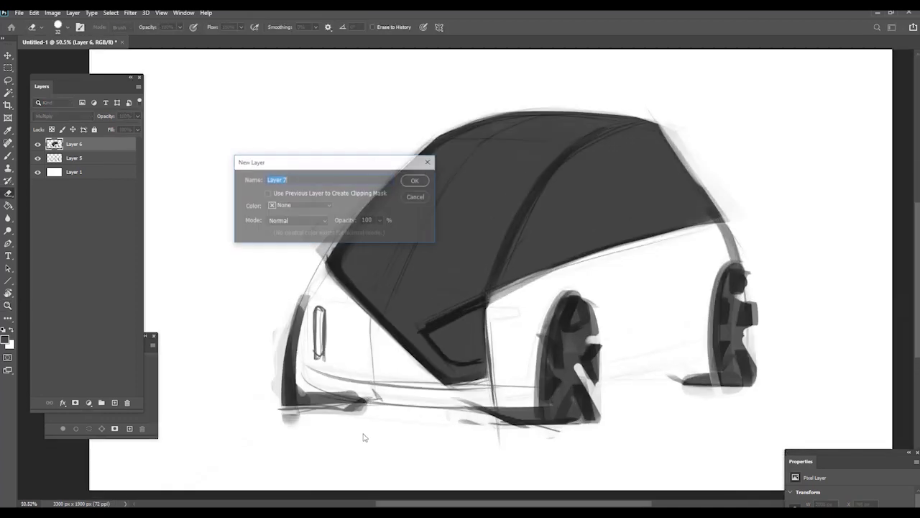
pyautogui.press('Return')
pyautogui.press('b')
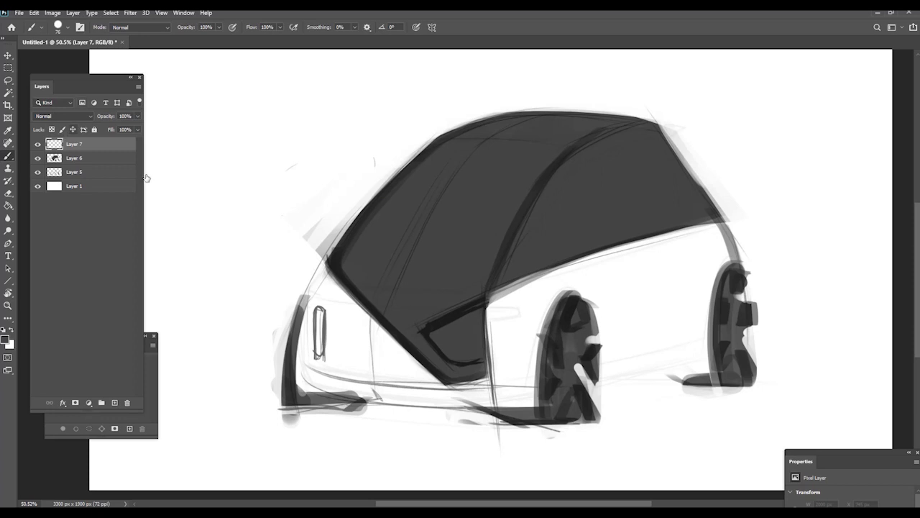
pyautogui.moveTo(341, 298)
pyautogui.mouseDown()
pyautogui.moveTo(281, 292)
pyautogui.moveTo(320, 288)
pyautogui.mouseUp()
pyautogui.rightClick(327, 291)
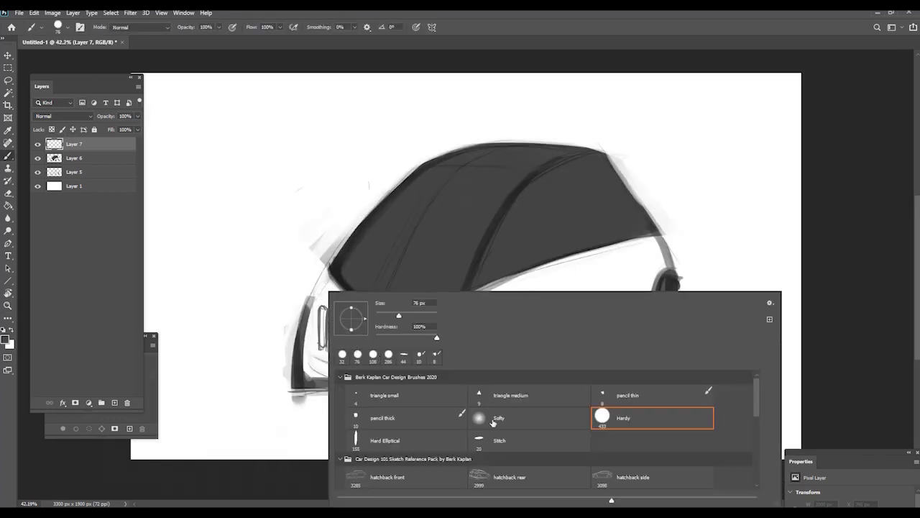
pyautogui.click(493, 422)
pyautogui.click(273, 283)
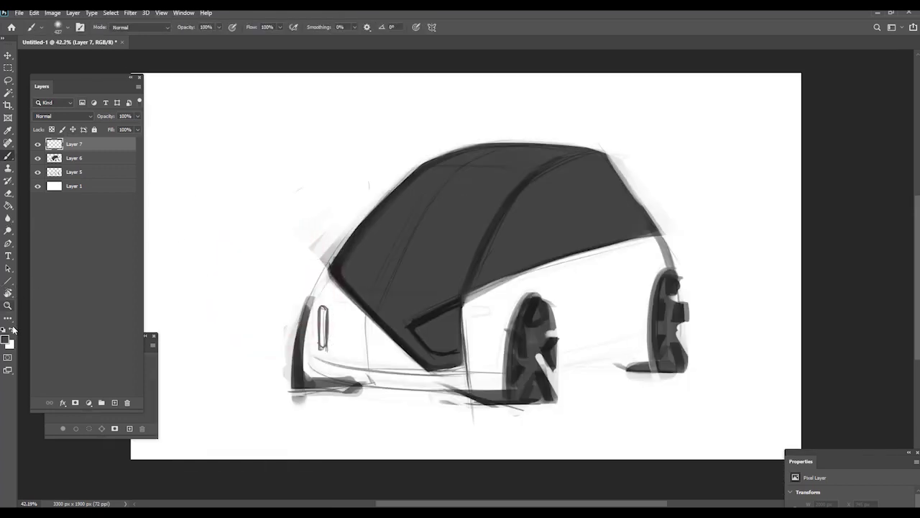
# Step: Softly shade the body side between the wheels in light grey #c0c0c0 and set the layer to Multiply
pyautogui.click(5, 338)
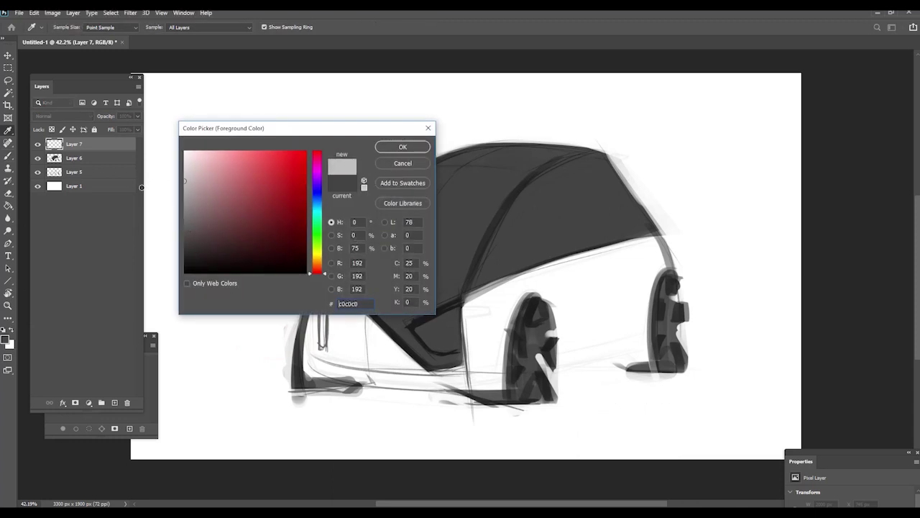
pyautogui.click(387, 151)
pyautogui.moveTo(435, 313)
pyautogui.mouseDown()
pyautogui.moveTo(343, 312)
pyautogui.moveTo(436, 320)
pyautogui.mouseUp()
pyautogui.moveTo(513, 321); pyautogui.dragTo(552, 319)
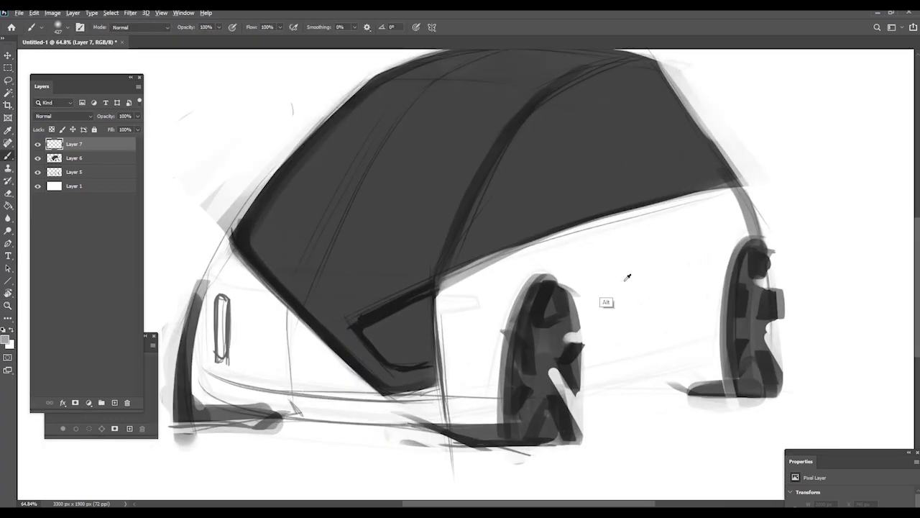
pyautogui.moveTo(624, 282)
pyautogui.mouseDown()
pyautogui.moveTo(551, 283)
pyautogui.moveTo(625, 284)
pyautogui.moveTo(623, 307)
pyautogui.moveTo(607, 307)
pyautogui.mouseUp()
pyautogui.click(626, 296)
pyautogui.hotkey('ctrl', 'z')
pyautogui.moveTo(771, 303)
pyautogui.mouseDown()
pyautogui.moveTo(525, 356)
pyautogui.moveTo(576, 325)
pyautogui.moveTo(709, 313)
pyautogui.moveTo(564, 378)
pyautogui.mouseUp()
pyautogui.moveTo(551, 277)
pyautogui.mouseDown()
pyautogui.moveTo(462, 285)
pyautogui.moveTo(504, 285)
pyautogui.moveTo(557, 232)
pyautogui.mouseUp()
pyautogui.click(63, 115)
pyautogui.click(45, 151)
# Step: Soften the edges of the body-side shading with the Softy eraser at varying sizes
pyautogui.press('e')
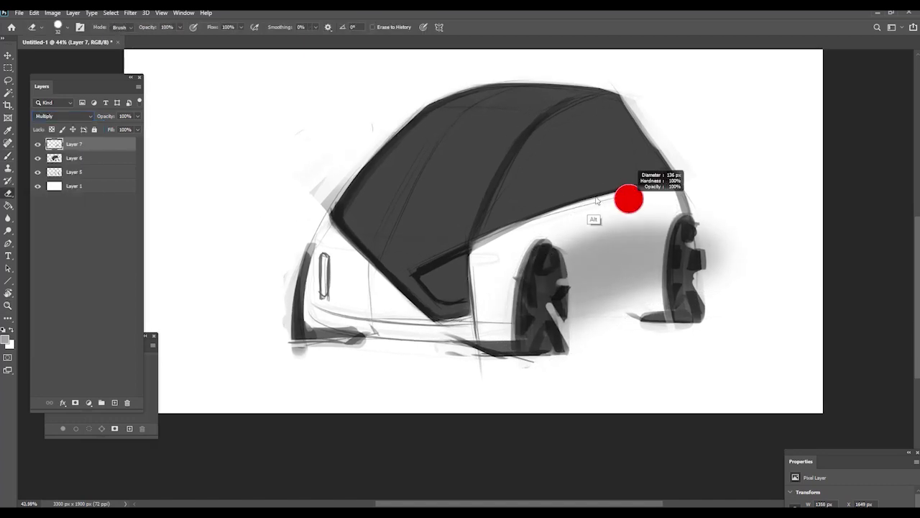
pyautogui.rightClick(627, 199)
pyautogui.doubleClick(635, 317)
pyautogui.keyDown('alt'); pyautogui.rightClick(546, 123); pyautogui.keyUp('alt')
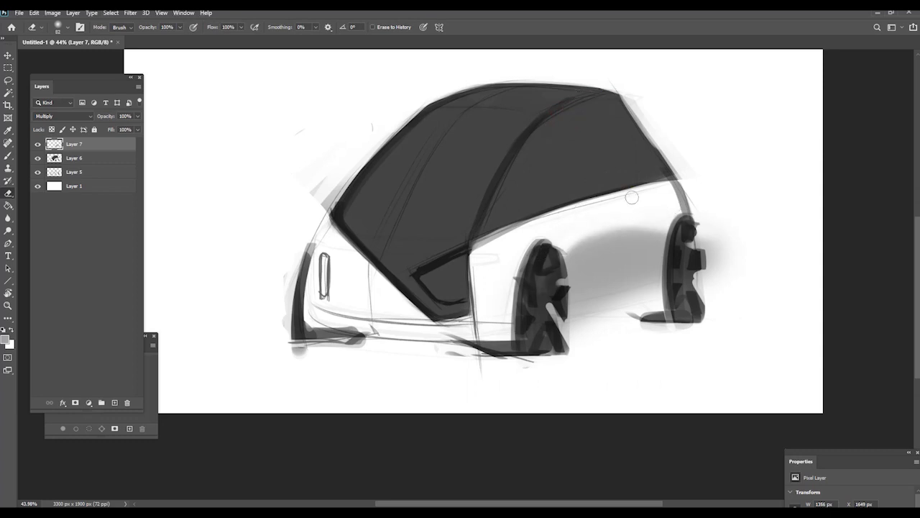
pyautogui.keyDown('alt'); pyautogui.rightClick(609, 285); pyautogui.keyUp('alt')
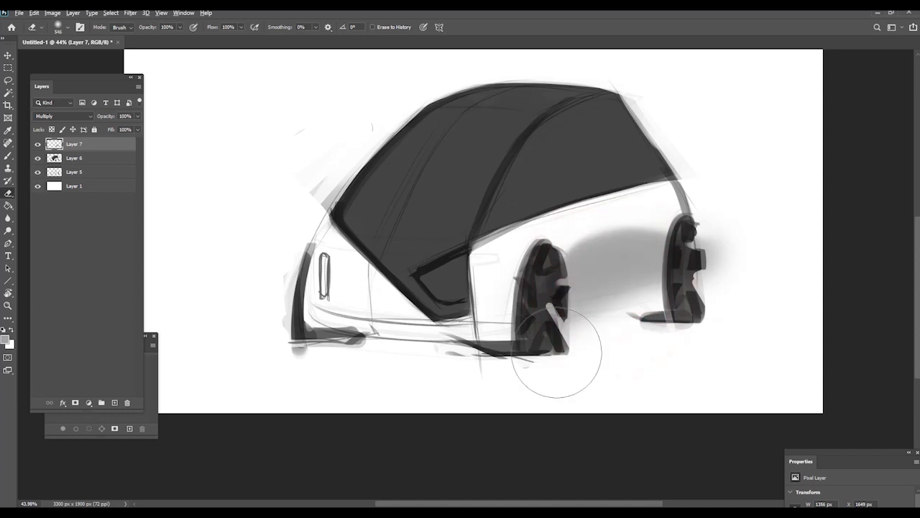
pyautogui.moveTo(670, 265); pyautogui.dragTo(553, 286)
# Step: Add another layer on top and set its blend mode to Multiply
pyautogui.press('z')
pyautogui.moveTo(515, 250)
pyautogui.mouseDown()
pyautogui.moveTo(425, 255)
pyautogui.moveTo(477, 246)
pyautogui.mouseUp()
pyautogui.hotkey('ctrl', 'shift', 'n')
pyautogui.press('Return')
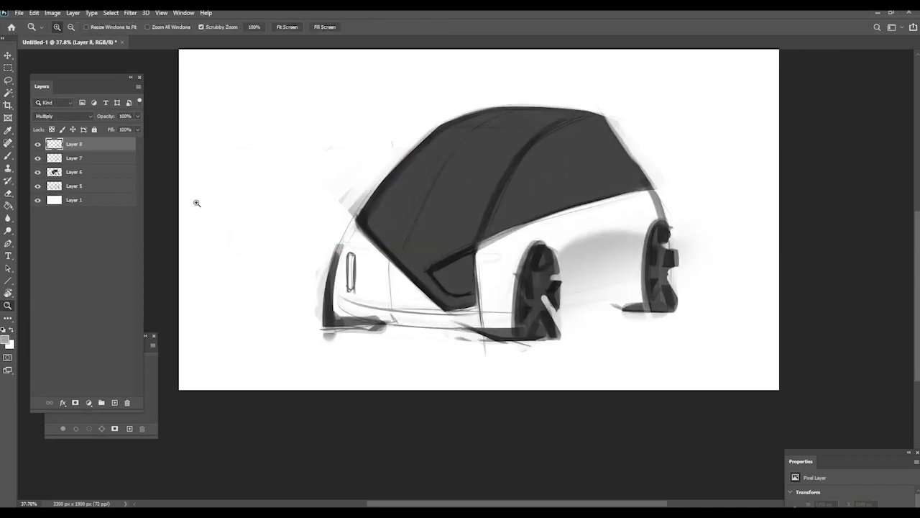
pyautogui.press('b')
pyautogui.click(64, 116)
pyautogui.click(37, 153)
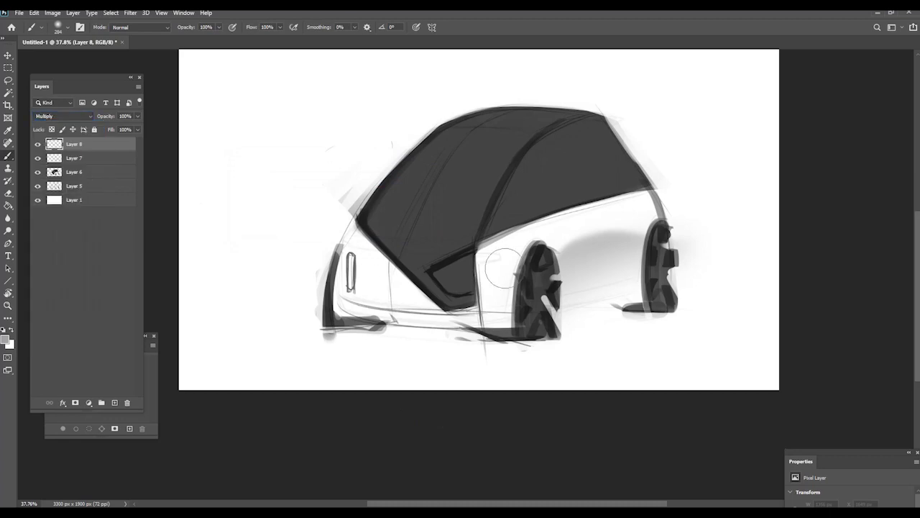
# Step: Softly shade the body side around the near wheel arch in light grey with the Softy brush
pyautogui.press('z')
pyautogui.moveTo(503, 309)
pyautogui.mouseDown()
pyautogui.moveTo(405, 289)
pyautogui.moveTo(536, 299)
pyautogui.mouseUp()
pyautogui.press('b')
pyautogui.press('r')
pyautogui.moveTo(559, 199)
pyautogui.mouseDown()
pyautogui.moveTo(435, 194)
pyautogui.moveTo(518, 208)
pyautogui.moveTo(430, 190)
pyautogui.moveTo(442, 191)
pyautogui.mouseUp()
# Step: Erase the excess grey around the near wheel arch with the soft eraser, keeping a smooth fade below the window line
pyautogui.press('e')
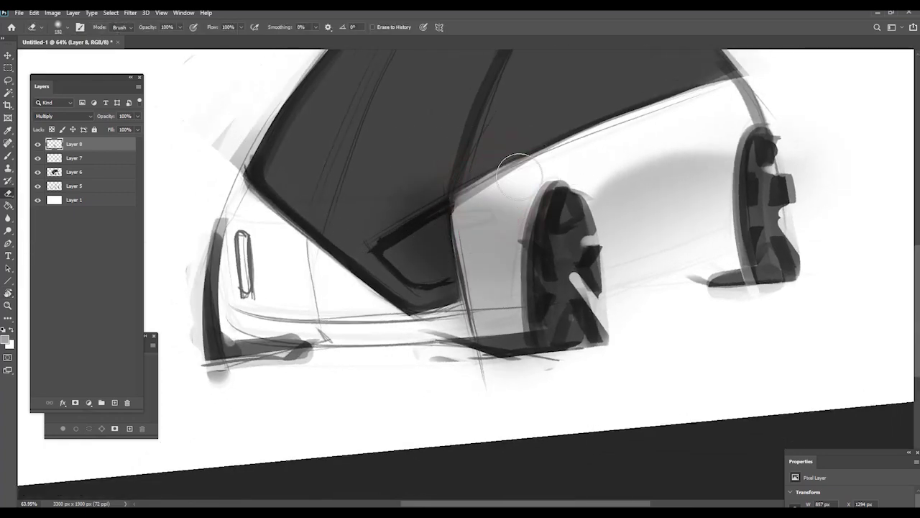
pyautogui.moveTo(518, 170); pyautogui.dragTo(448, 184)
pyautogui.moveTo(449, 300); pyautogui.dragTo(501, 299)
pyautogui.moveTo(491, 231); pyautogui.dragTo(431, 220)
pyautogui.press('r')
pyautogui.moveTo(541, 361); pyautogui.dragTo(428, 389)
pyautogui.moveTo(494, 286)
pyautogui.mouseDown()
pyautogui.moveTo(492, 238)
pyautogui.moveTo(562, 246)
pyautogui.mouseUp()
pyautogui.moveTo(548, 214); pyautogui.dragTo(502, 222)
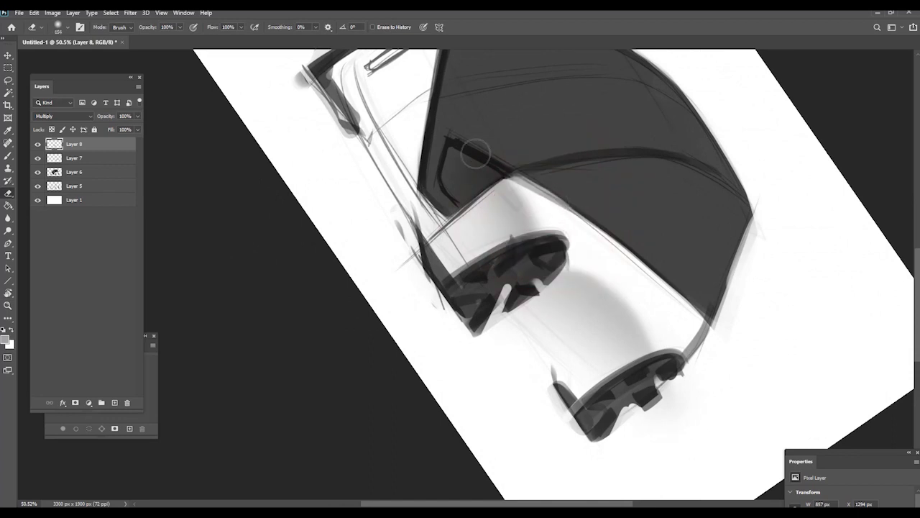
pyautogui.moveTo(454, 171); pyautogui.dragTo(426, 154)
pyautogui.moveTo(381, 141); pyautogui.dragTo(490, 231)
# Step: Add a new layer on top and return to the Softy brush with the default black and white colours
pyautogui.hotkey('ctrl', 'shift', 'n')
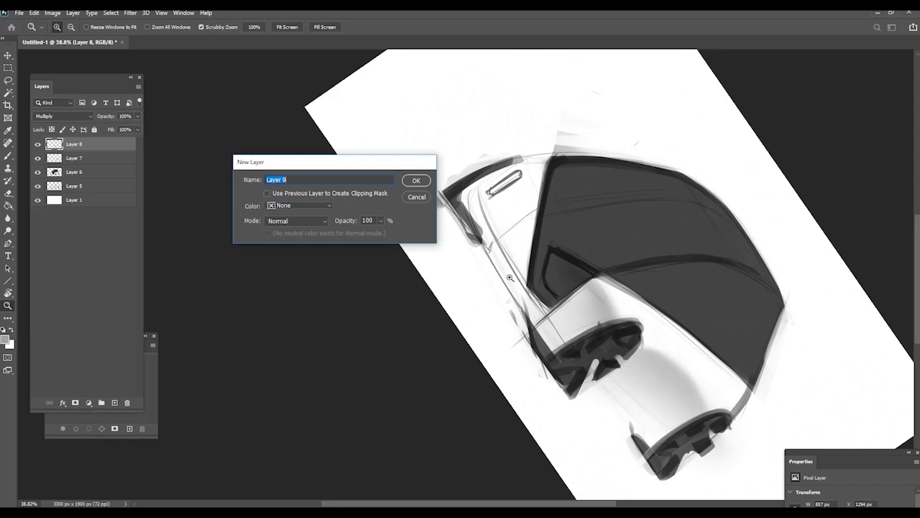
pyautogui.press('Return')
pyautogui.press('b')
pyautogui.press('d')
pyautogui.press('Escape')
# Step: Softly shade the end panel beside the lamp and the glass's outer edge in light grey and set the layer to Multiply
pyautogui.moveTo(410, 311); pyautogui.dragTo(384, 413)
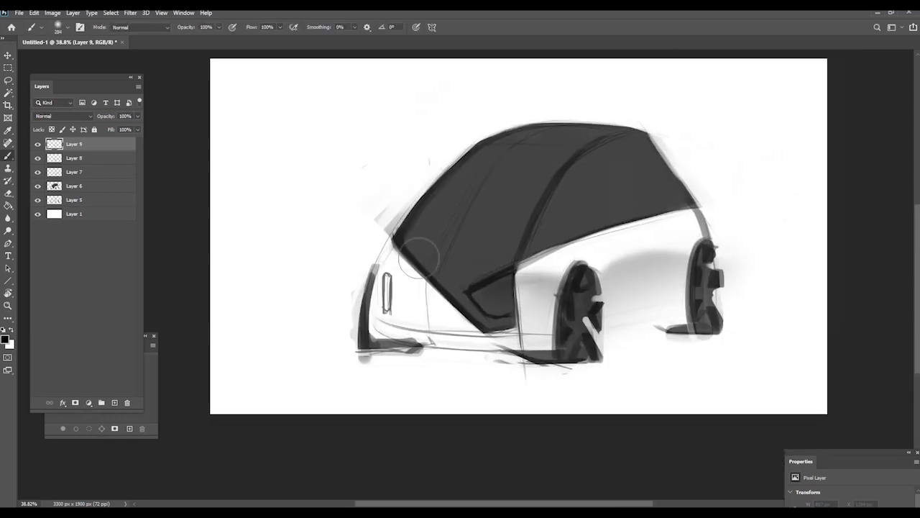
pyautogui.moveTo(417, 236)
pyautogui.mouseDown()
pyautogui.moveTo(401, 343)
pyautogui.moveTo(518, 351)
pyautogui.mouseUp()
pyautogui.moveTo(353, 278)
pyautogui.mouseDown()
pyautogui.moveTo(389, 310)
pyautogui.moveTo(554, 133)
pyautogui.moveTo(402, 302)
pyautogui.mouseUp()
pyautogui.click(50, 117)
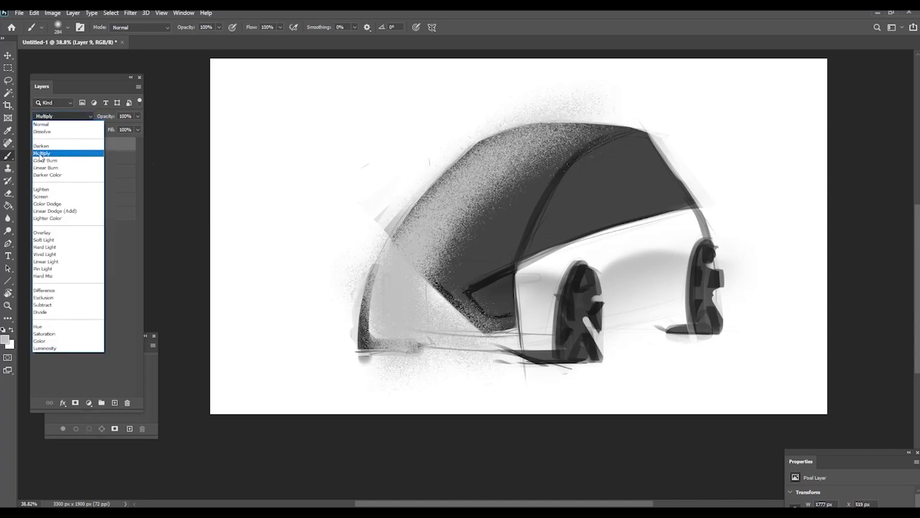
pyautogui.click(41, 156)
# Step: Erase the grey overspill outside the car's outline around the lamp end and below the bumper, enlarging the soft eraser to 401 px
pyautogui.moveTo(425, 264); pyautogui.dragTo(465, 264)
pyautogui.press('e')
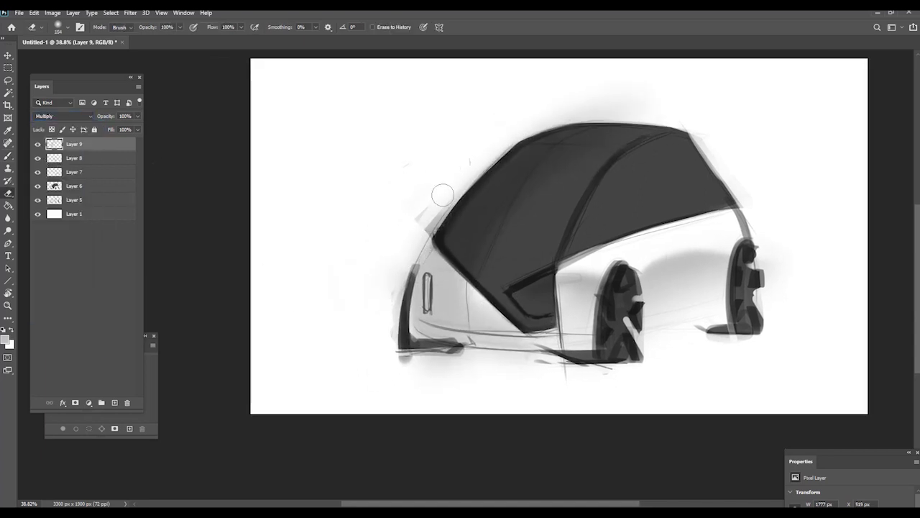
pyautogui.moveTo(395, 292); pyautogui.dragTo(396, 389)
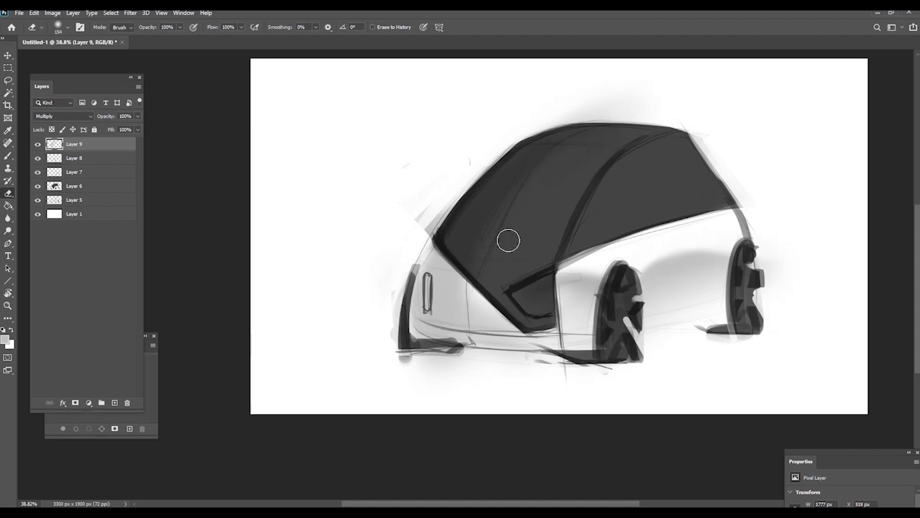
pyautogui.moveTo(552, 158); pyautogui.dragTo(577, 165)
pyautogui.moveTo(444, 298)
pyautogui.mouseDown()
pyautogui.moveTo(492, 377)
pyautogui.moveTo(366, 339)
pyautogui.mouseUp()
pyautogui.moveTo(399, 267)
pyautogui.mouseDown()
pyautogui.moveTo(405, 350)
pyautogui.moveTo(484, 368)
pyautogui.mouseUp()
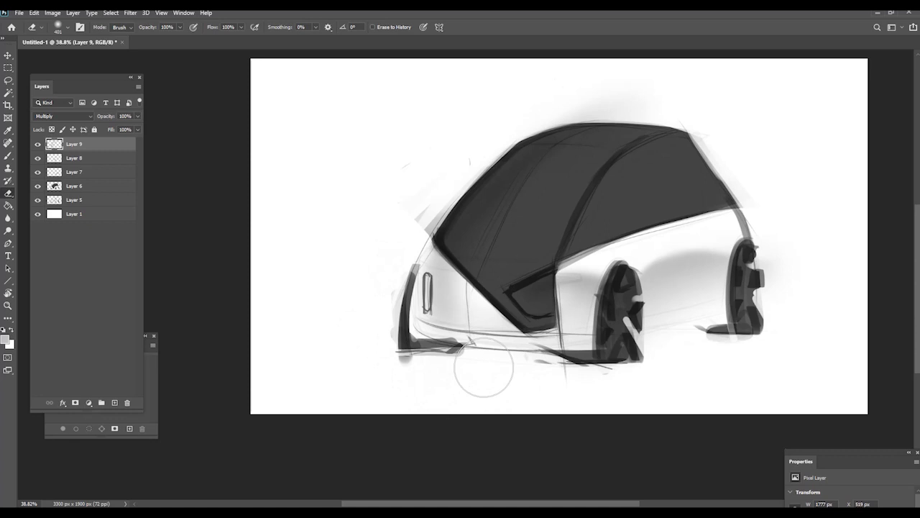
# Step: Lighten the grey shading along the glass edge and the lamp-side panel with the 401 px soft eraser
pyautogui.hotkey('ctrl', 'space')
pyautogui.moveTo(500, 271)
pyautogui.mouseDown()
pyautogui.moveTo(394, 265)
pyautogui.moveTo(424, 276)
pyautogui.moveTo(475, 260)
pyautogui.moveTo(410, 257)
pyautogui.moveTo(463, 263)
pyautogui.moveTo(400, 277)
pyautogui.moveTo(442, 270)
pyautogui.moveTo(415, 270)
pyautogui.mouseUp()
pyautogui.hotkey('ctrl', 'space')
pyautogui.press('space')
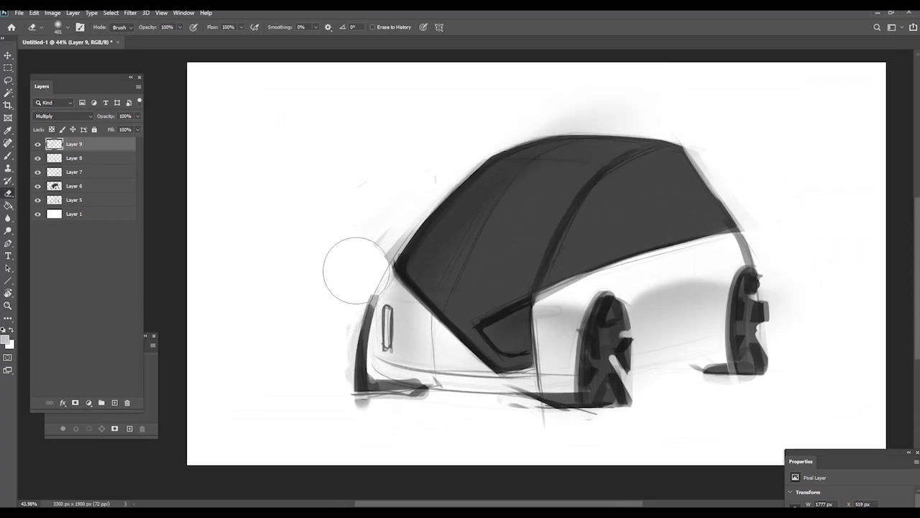
pyautogui.hotkey('ctrl', 'space')
pyautogui.moveTo(422, 246)
pyautogui.mouseDown()
pyautogui.moveTo(338, 244)
pyautogui.moveTo(403, 213)
pyautogui.mouseUp()
pyautogui.hotkey('ctrl', 'space')
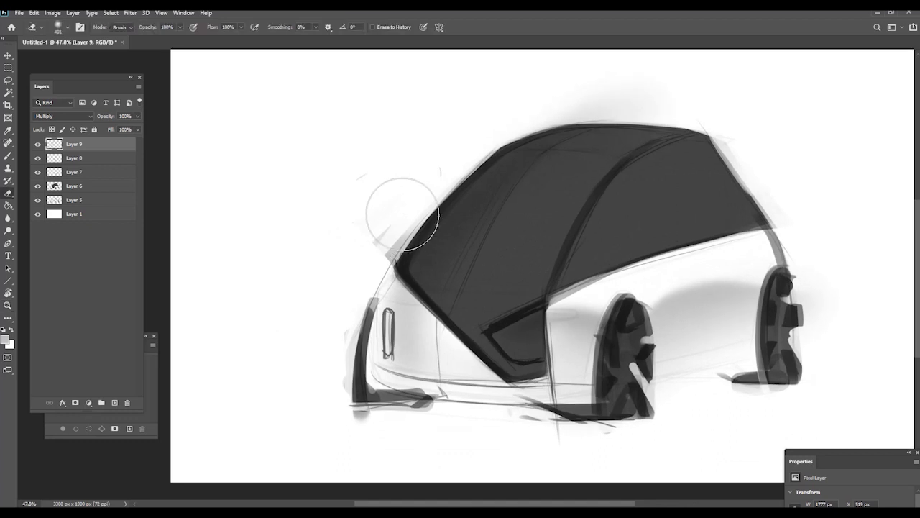
pyautogui.moveTo(410, 265); pyautogui.dragTo(502, 302)
# Step: Add a new layer on top and choose the Hardy brush
pyautogui.hotkey('ctrl', 'shift', 'n')
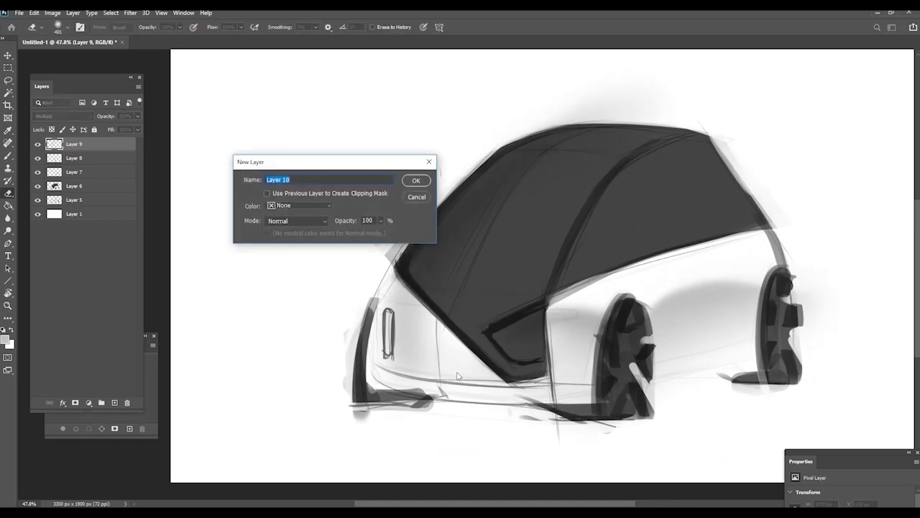
pyautogui.press('Return')
pyautogui.press('b')
pyautogui.rightClick(416, 214)
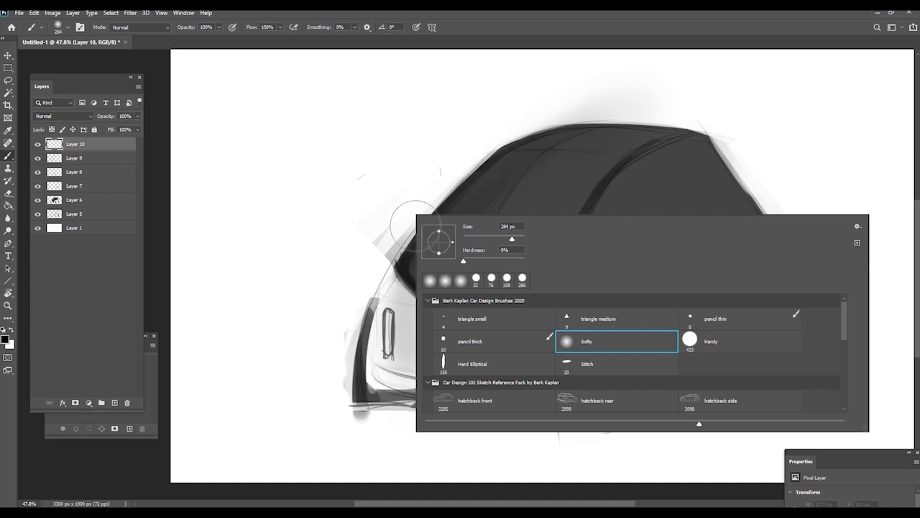
pyautogui.click(705, 348)
pyautogui.press('Return')
# Step: Paint the angular inset at the glass's lower corner black with a 260 px brush and set the layer opacity to 72%
pyautogui.moveTo(374, 197); pyautogui.dragTo(353, 179)
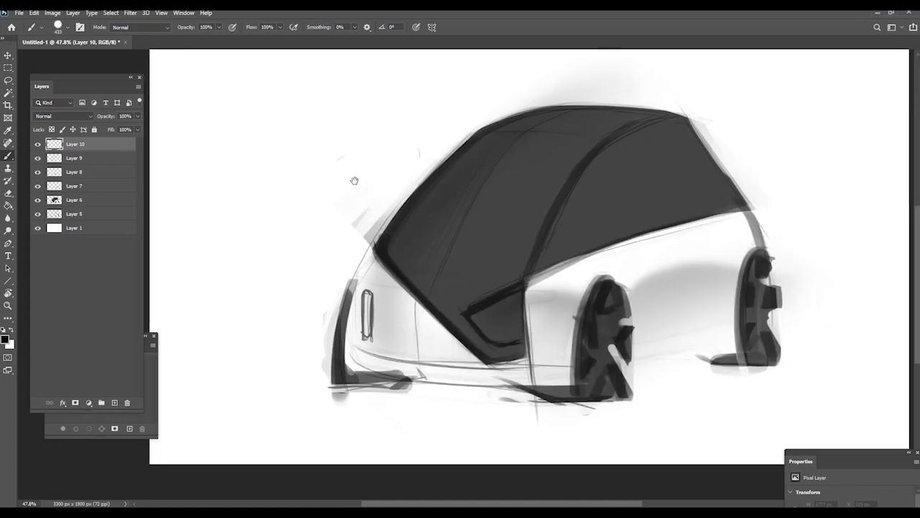
pyautogui.press('z')
pyautogui.moveTo(455, 249)
pyautogui.mouseDown()
pyautogui.moveTo(372, 240)
pyautogui.moveTo(464, 263)
pyautogui.mouseUp()
pyautogui.press('b')
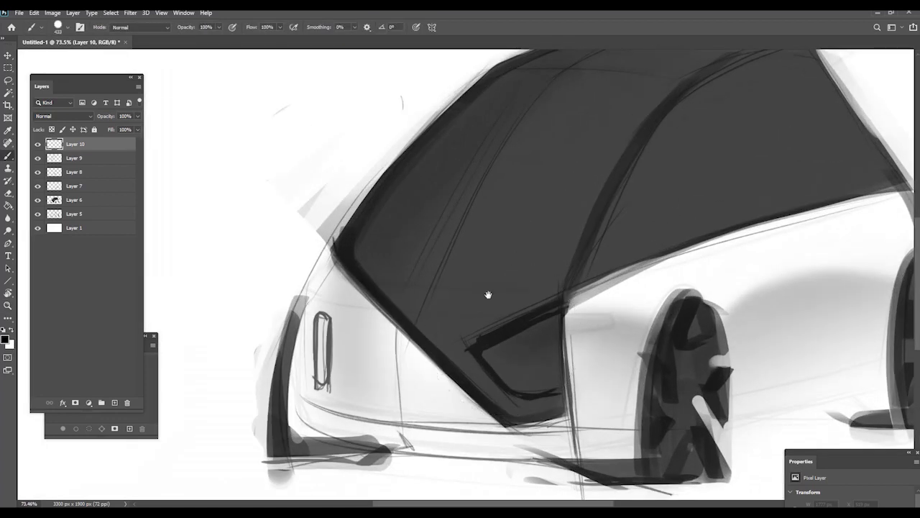
pyautogui.moveTo(487, 294); pyautogui.dragTo(477, 218)
pyautogui.scroll(1, 496, 266)
pyautogui.moveTo(528, 271); pyautogui.dragTo(495, 271)
pyautogui.moveTo(548, 245)
pyautogui.mouseDown()
pyautogui.moveTo(481, 284)
pyautogui.moveTo(499, 248)
pyautogui.mouseUp()
pyautogui.moveTo(105, 120); pyautogui.dragTo(94, 126)
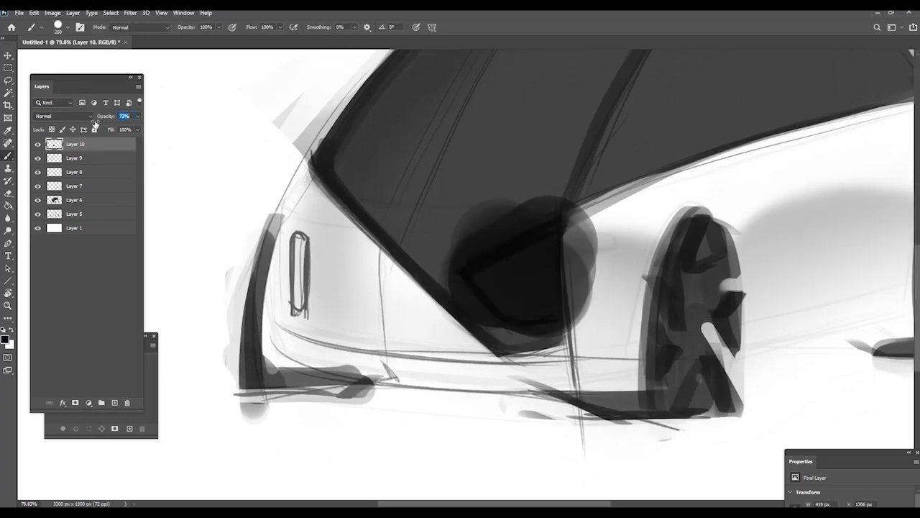
# Step: Erase the black overspill around the angular inset with the Hardy eraser at 122 px to leave a crisp shape
pyautogui.press('e')
pyautogui.rightClick(503, 188)
pyautogui.click(742, 320)
pyautogui.keyDown('alt'); pyautogui.rightClick(417, 174); pyautogui.keyUp('alt')
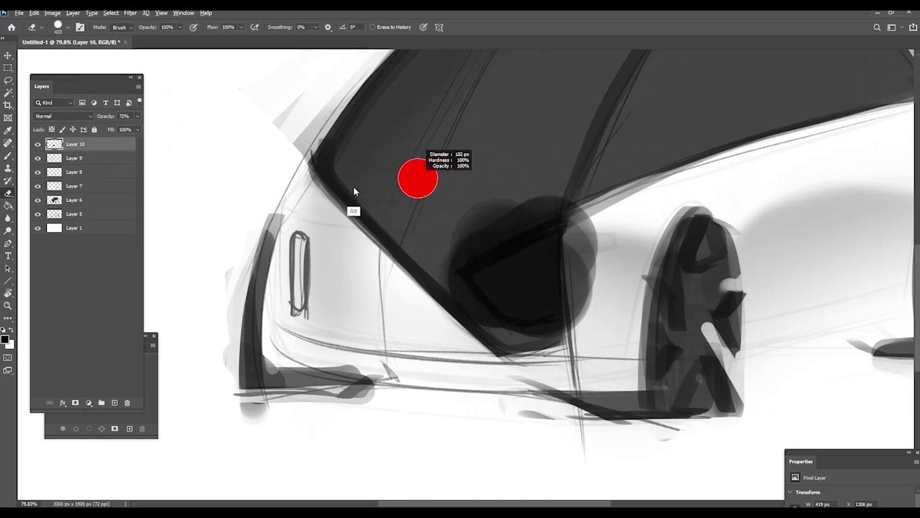
pyautogui.moveTo(441, 243)
pyautogui.mouseDown()
pyautogui.moveTo(567, 187)
pyautogui.moveTo(408, 267)
pyautogui.moveTo(440, 300)
pyautogui.moveTo(435, 251)
pyautogui.moveTo(426, 277)
pyautogui.moveTo(524, 343)
pyautogui.mouseUp()
pyautogui.moveTo(602, 337); pyautogui.dragTo(508, 350)
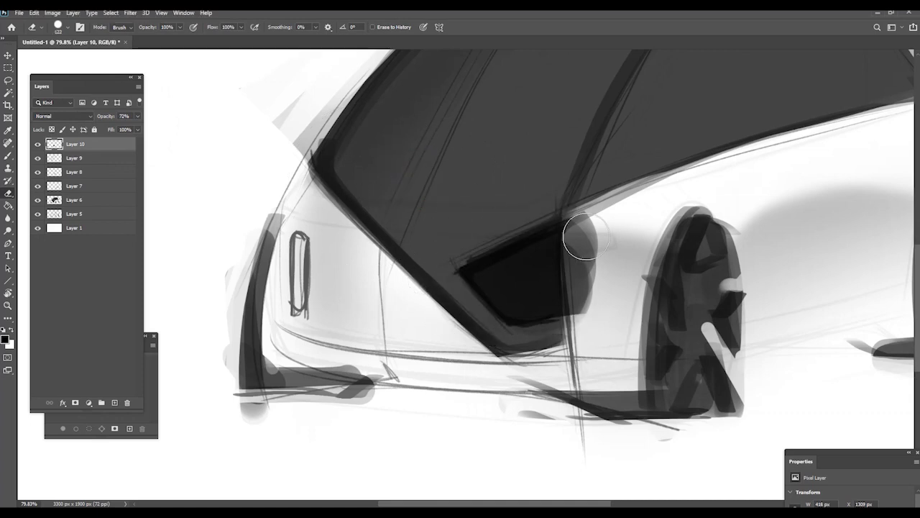
pyautogui.moveTo(584, 238); pyautogui.dragTo(600, 341)
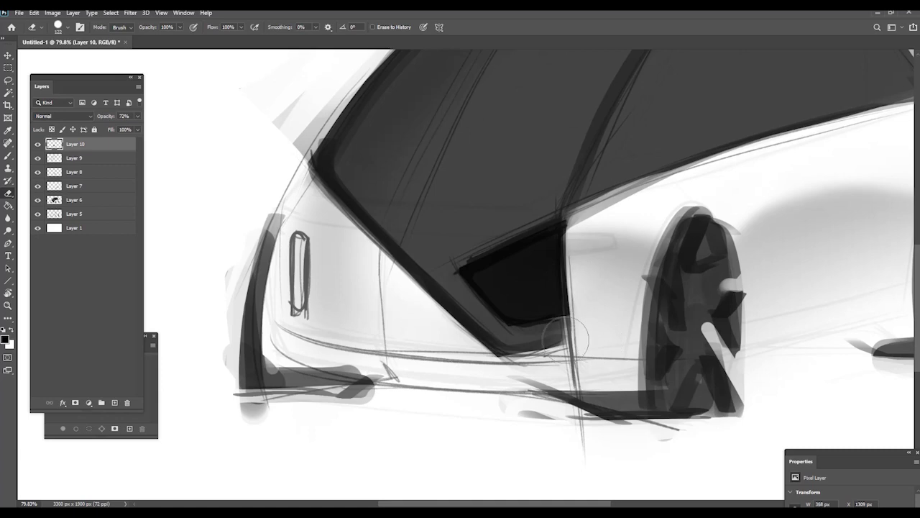
# Step: Paint the slim vertical lamp on the end panel black with a smaller Hardy brush
pyautogui.press('z')
pyautogui.moveTo(503, 308)
pyautogui.mouseDown()
pyautogui.moveTo(407, 287)
pyautogui.moveTo(440, 277)
pyautogui.mouseUp()
pyautogui.press('b')
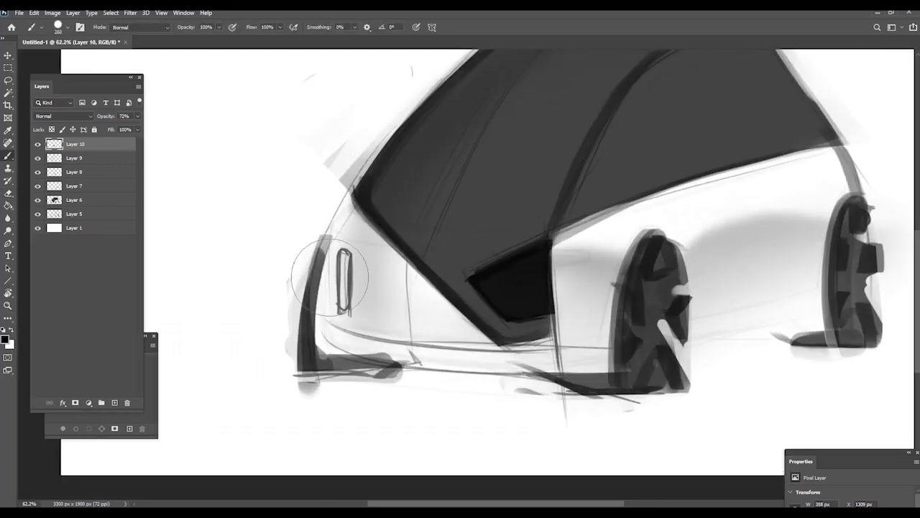
pyautogui.moveTo(326, 282)
pyautogui.mouseDown()
pyautogui.moveTo(359, 246)
pyautogui.moveTo(309, 257)
pyautogui.mouseUp()
pyautogui.moveTo(366, 222); pyautogui.dragTo(359, 333)
# Step: Trim the black fill to the lamp's outline with the hard eraser at 21 px
pyautogui.press('e')
pyautogui.moveTo(376, 220)
pyautogui.mouseDown()
pyautogui.moveTo(345, 221)
pyautogui.moveTo(340, 209)
pyautogui.mouseUp()
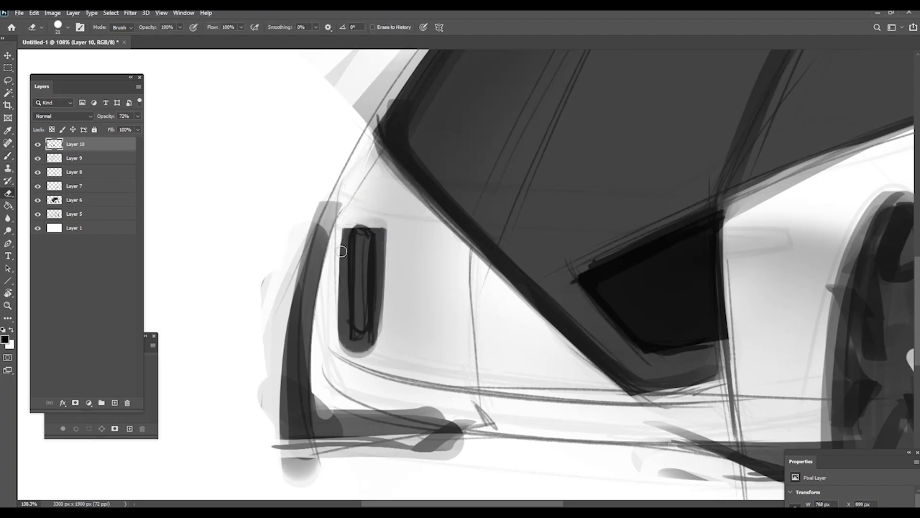
pyautogui.moveTo(343, 251); pyautogui.dragTo(345, 351)
pyautogui.moveTo(378, 210)
pyautogui.mouseDown()
pyautogui.moveTo(380, 345)
pyautogui.moveTo(381, 292)
pyautogui.moveTo(375, 344)
pyautogui.moveTo(338, 349)
pyautogui.moveTo(361, 344)
pyautogui.mouseUp()
pyautogui.hotkey('ctrl', 'space')
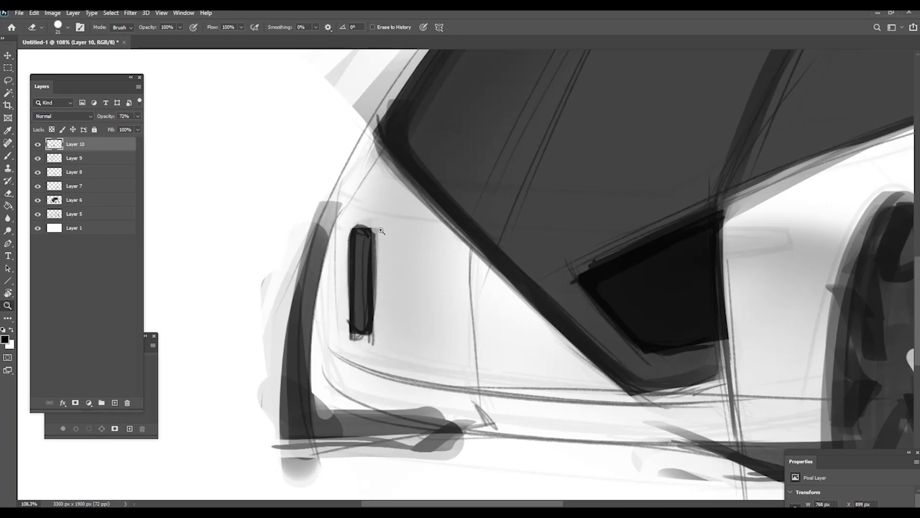
pyautogui.moveTo(381, 230)
pyautogui.mouseDown()
pyautogui.moveTo(285, 206)
pyautogui.moveTo(375, 219)
pyautogui.mouseUp()
pyautogui.scroll(-3, 299, 257)
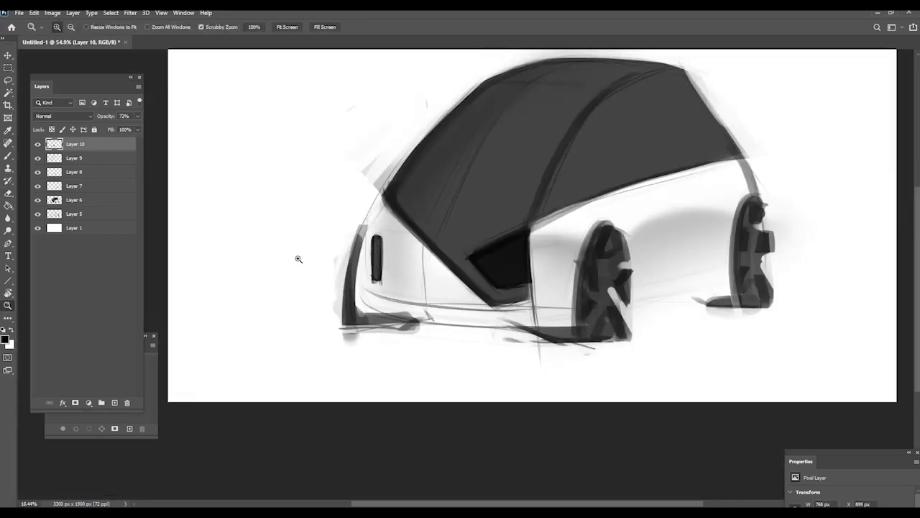
# Step: Add another layer on top and choose the pencil thin brush
pyautogui.scroll(5, 388, 237)
pyautogui.hotkey('ctrl', 'shift', 'n')
pyautogui.press('Return')
pyautogui.press('b')
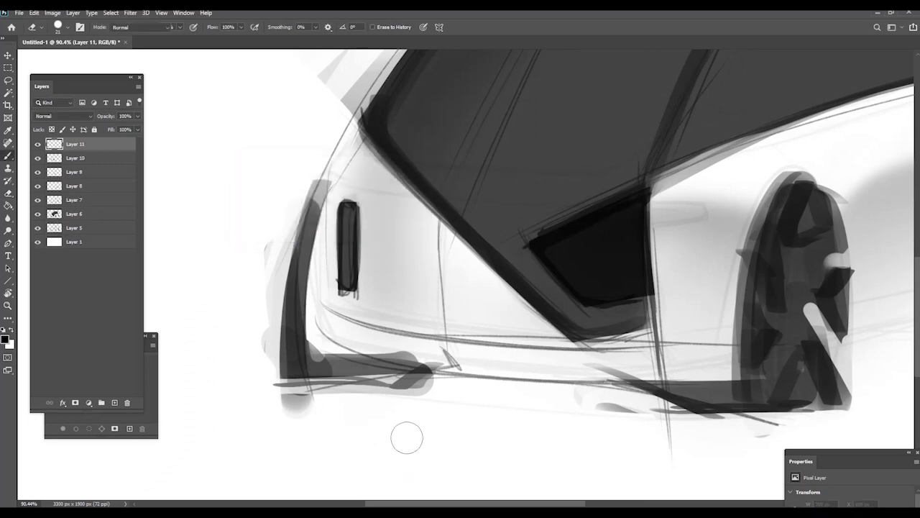
pyautogui.rightClick(405, 438)
pyautogui.click(710, 327)
pyautogui.press('space')
pyautogui.moveTo(345, 218); pyautogui.dragTo(335, 197)
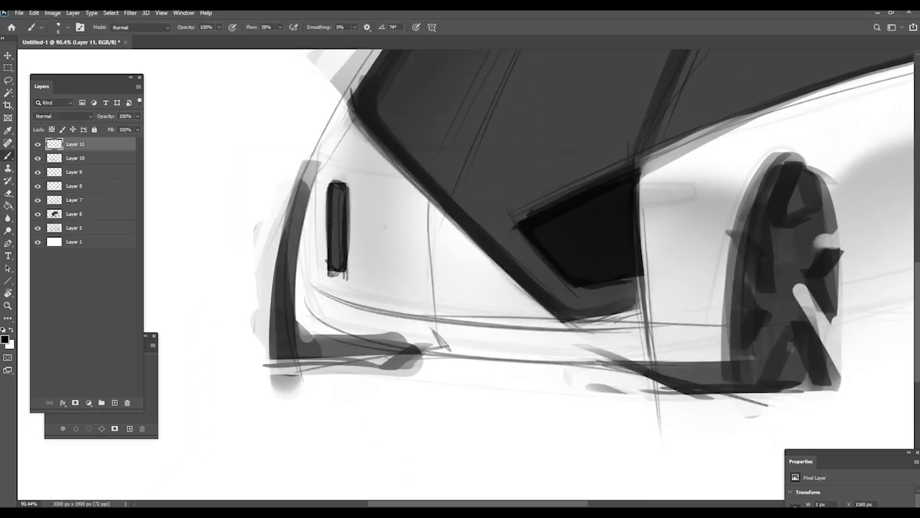
# Step: Draw a thin black panel line from the glass edge down to the bumper, kinking inward at its lower end
pyautogui.moveTo(353, 195); pyautogui.dragTo(345, 277)
pyautogui.hotkey('ctrl', 'z')
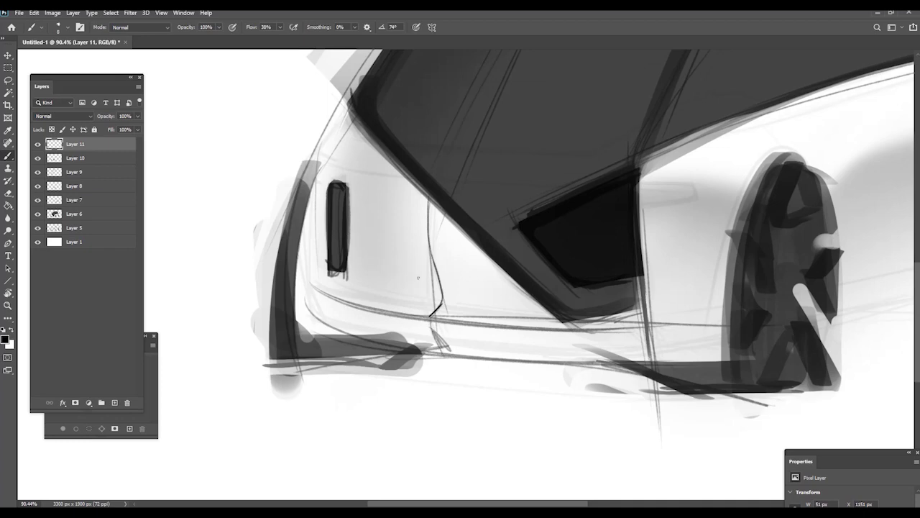
pyautogui.moveTo(435, 271)
pyautogui.mouseDown()
pyautogui.moveTo(343, 274)
pyautogui.moveTo(325, 302)
pyautogui.mouseUp()
pyautogui.moveTo(335, 318); pyautogui.dragTo(417, 342)
# Step: Add a new layer and paint a broad black band from the lamp to the glass corner with the Hardy brush at 249 px
pyautogui.hotkey('ctrl', 'shift', 'n')
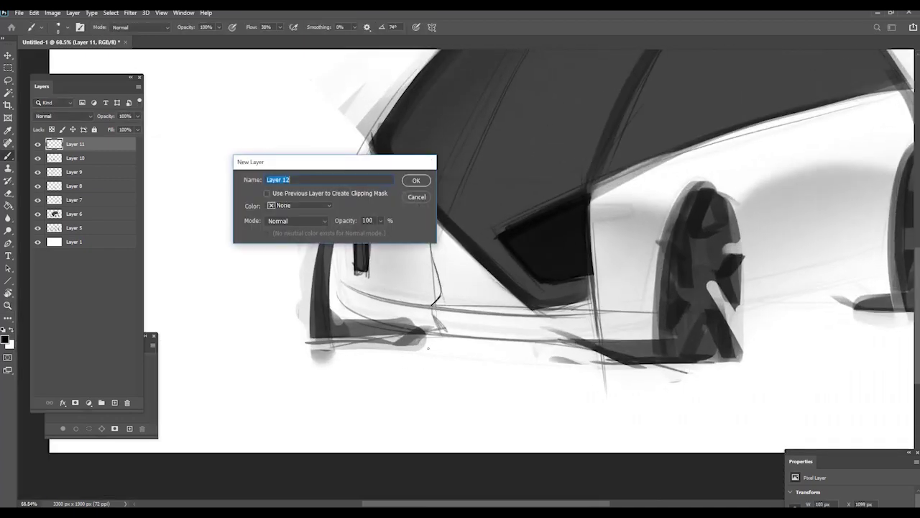
pyautogui.press('Return')
pyautogui.press('r')
pyautogui.moveTo(518, 369); pyautogui.dragTo(440, 322)
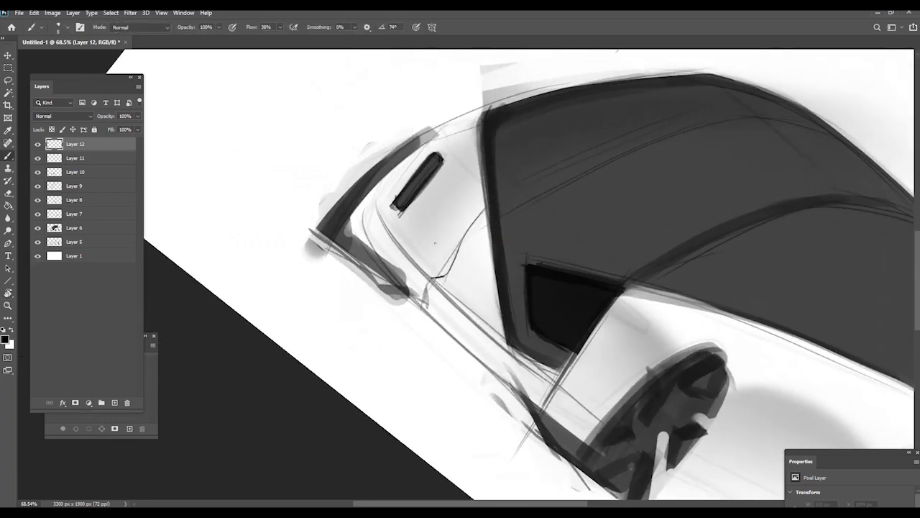
pyautogui.rightClick(440, 242)
pyautogui.click(735, 372)
pyautogui.moveTo(392, 238); pyautogui.dragTo(342, 248)
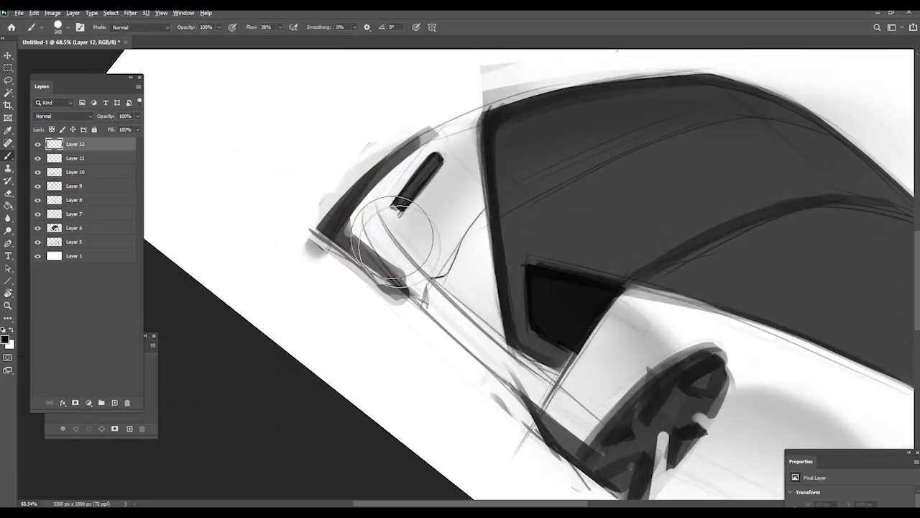
pyautogui.moveTo(389, 209); pyautogui.dragTo(657, 460)
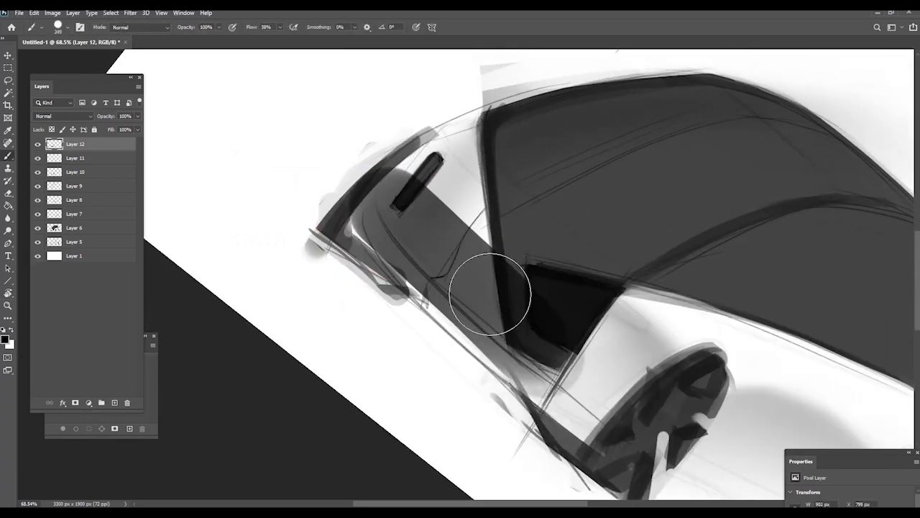
pyautogui.moveTo(403, 215); pyautogui.dragTo(506, 317)
# Step: Fade the black band's upper and lower edges with the Softy eraser, enlarging it to 196 px
pyautogui.press('e')
pyautogui.rightClick(461, 275)
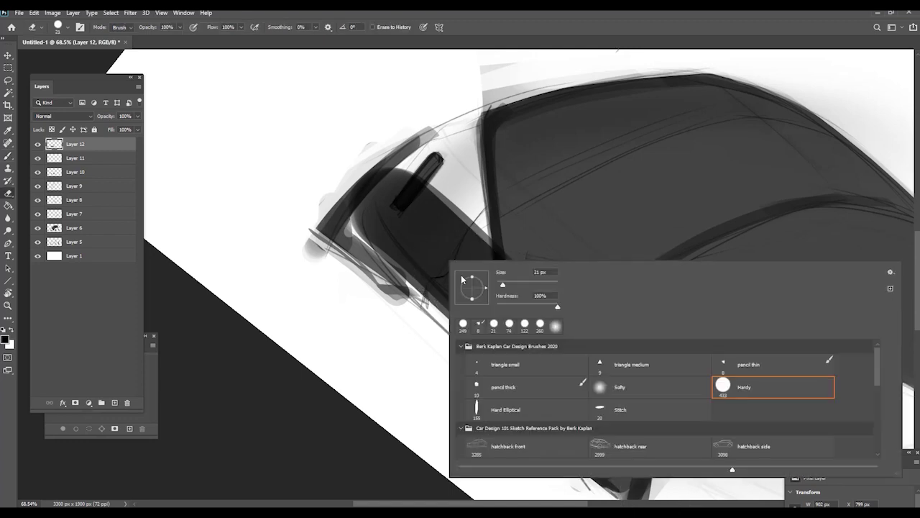
pyautogui.click(619, 394)
pyautogui.moveTo(374, 229); pyautogui.dragTo(360, 259)
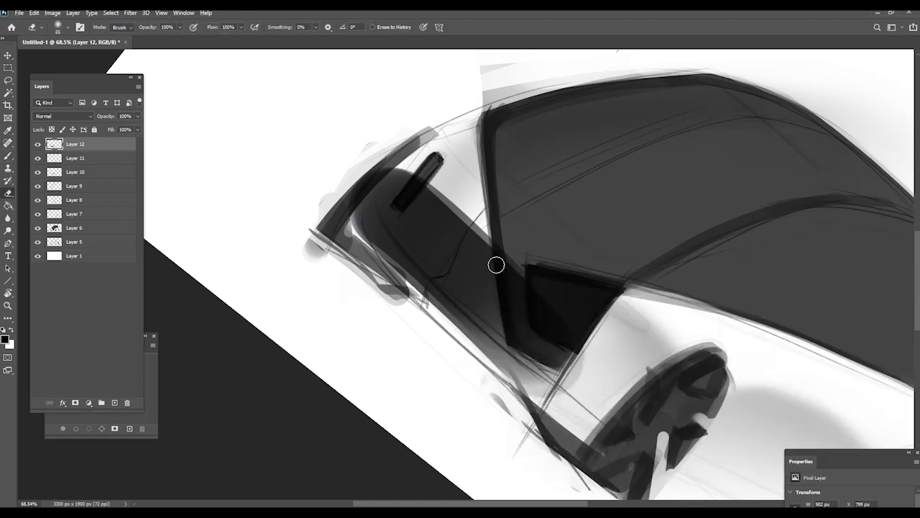
pyautogui.moveTo(404, 149); pyautogui.dragTo(593, 331)
pyautogui.moveTo(472, 237); pyautogui.dragTo(496, 237)
pyautogui.moveTo(415, 149); pyautogui.dragTo(618, 313)
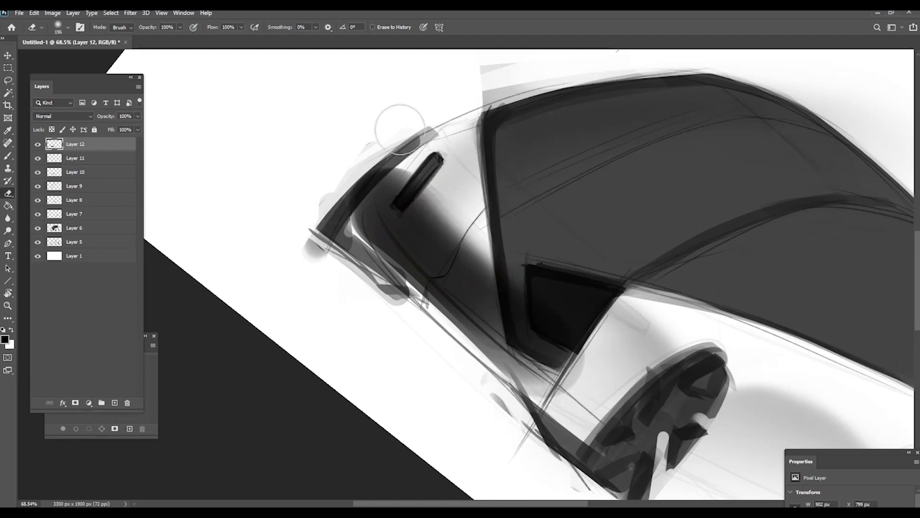
pyautogui.moveTo(401, 128); pyautogui.dragTo(667, 372)
pyautogui.moveTo(401, 128)
pyautogui.mouseDown()
pyautogui.moveTo(350, 258)
pyautogui.moveTo(500, 381)
pyautogui.moveTo(414, 284)
pyautogui.moveTo(580, 406)
pyautogui.moveTo(381, 237)
pyautogui.moveTo(339, 150)
pyautogui.moveTo(370, 201)
pyautogui.mouseUp()
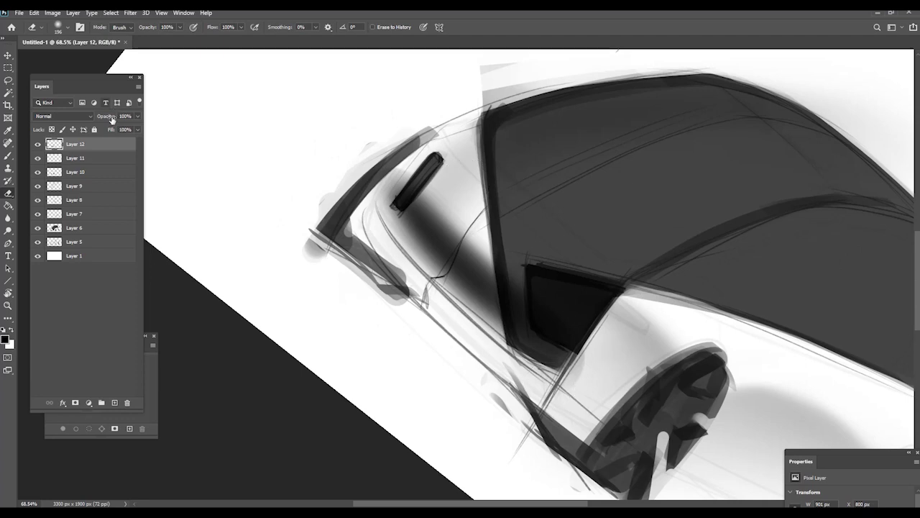
# Step: Lower the opacity of the black band's layer to 55%
pyautogui.moveTo(85, 117); pyautogui.dragTo(99, 119)
pyautogui.press('z')
pyautogui.moveTo(438, 307)
pyautogui.mouseDown()
pyautogui.moveTo(350, 257)
pyautogui.moveTo(422, 274)
pyautogui.mouseUp()
pyautogui.press('Escape')
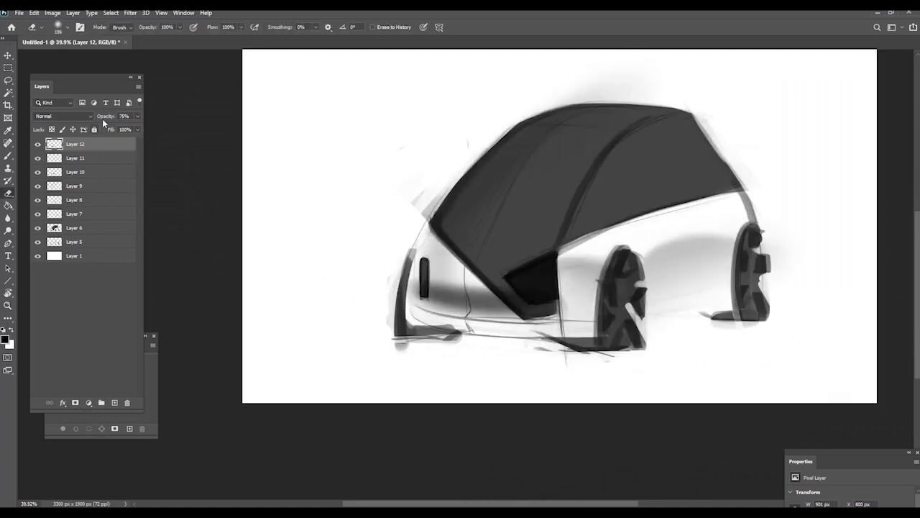
pyautogui.moveTo(90, 119); pyautogui.dragTo(105, 120)
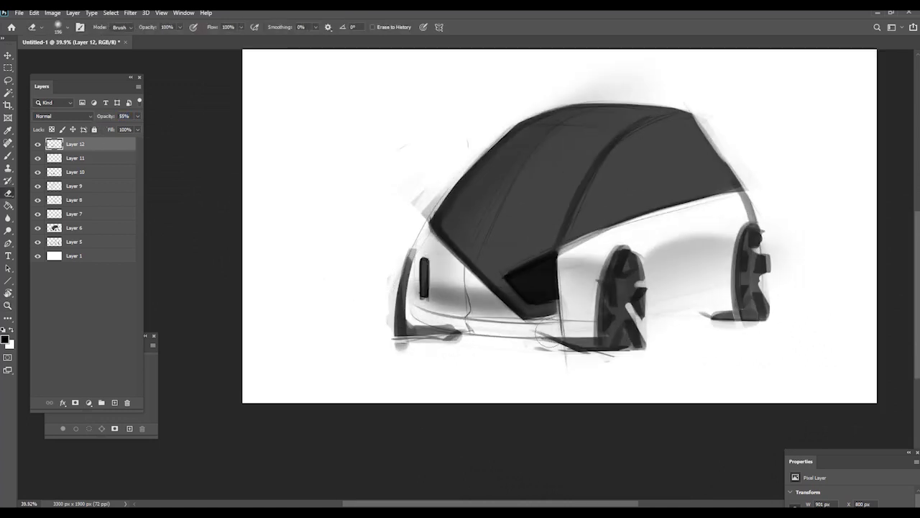
# Step: Add a new layer and set up the triangle medium brush at 9 px with white paint
pyautogui.hotkey('ctrl', 'space')
pyautogui.moveTo(514, 288)
pyautogui.mouseDown()
pyautogui.moveTo(422, 222)
pyautogui.moveTo(516, 282)
pyautogui.mouseUp()
pyautogui.hotkey('ctrl', 'shift', 'n')
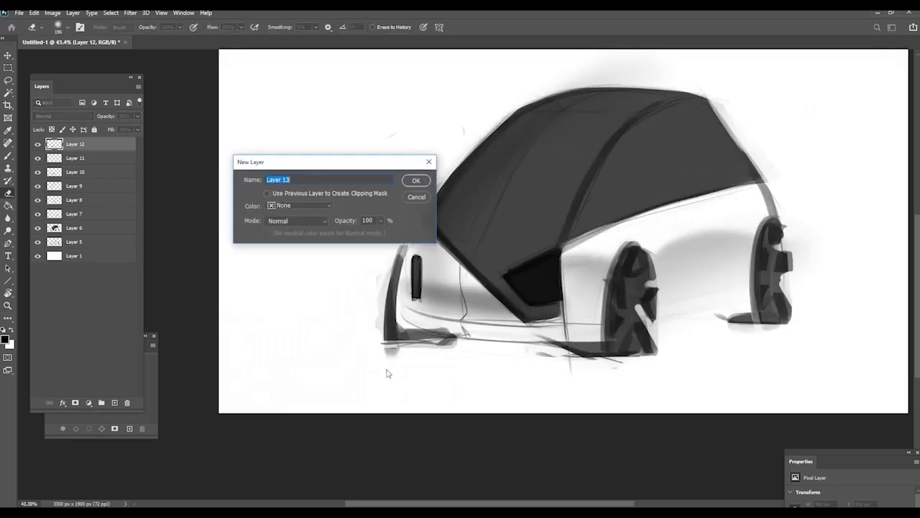
pyautogui.press('Return')
pyautogui.press('z')
pyautogui.moveTo(446, 262); pyautogui.dragTo(539, 266)
pyautogui.press('b')
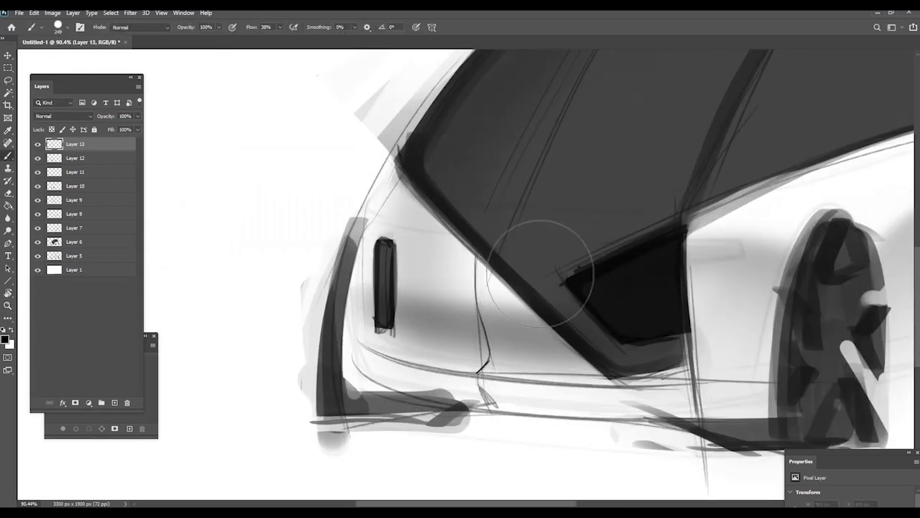
pyautogui.rightClick(538, 267)
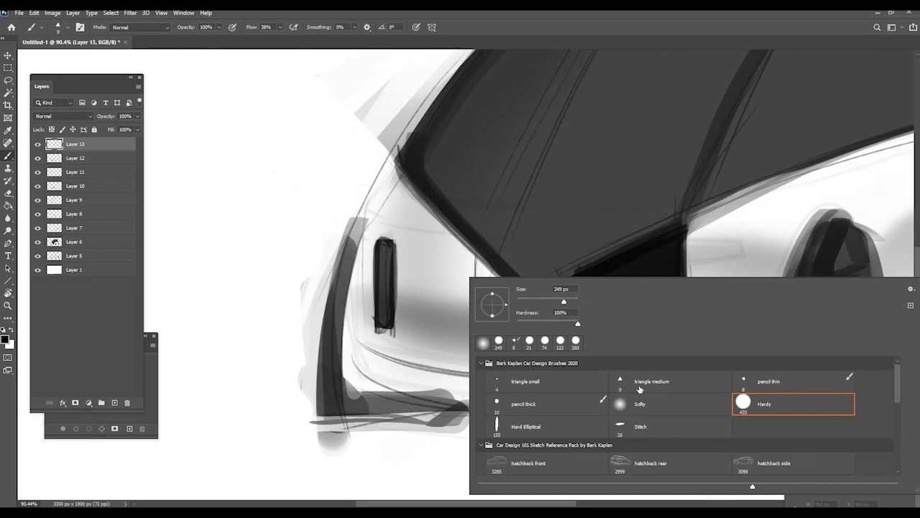
pyautogui.click(639, 388)
pyautogui.moveTo(470, 213); pyautogui.dragTo(360, 188)
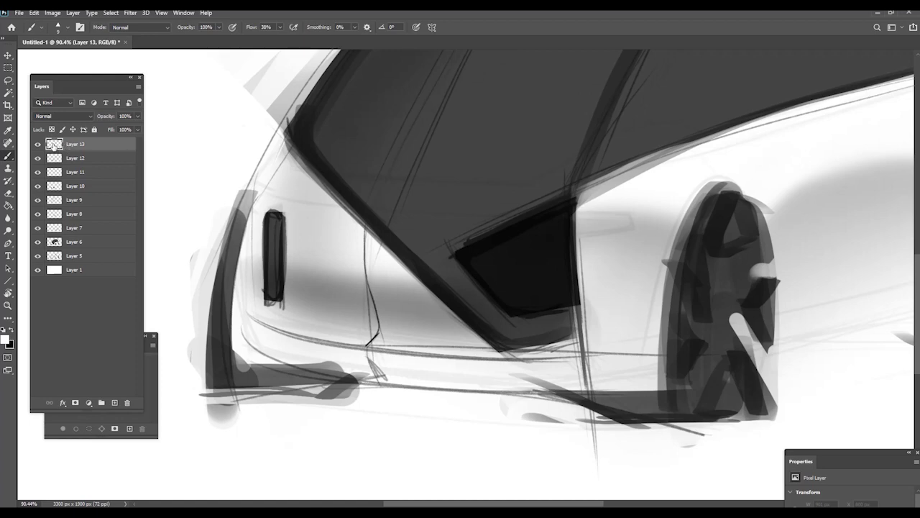
# Step: Give the new layer an Outer Glow effect with the cyan colour 00f0ff
pyautogui.press('space')
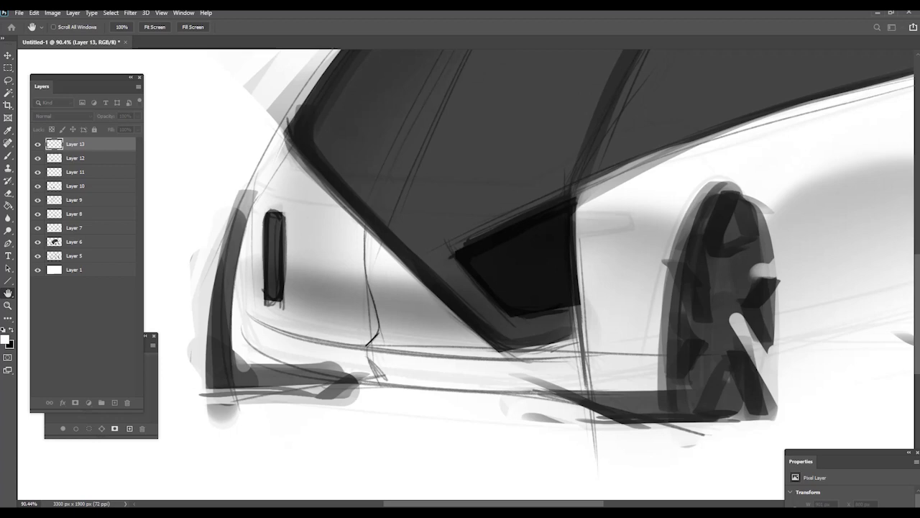
pyautogui.moveTo(919, 74); pyautogui.dragTo(336, 135)
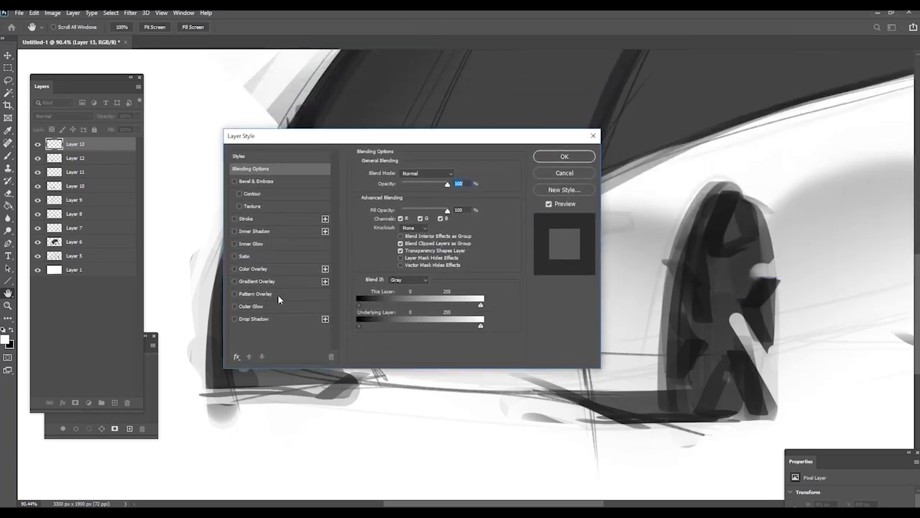
pyautogui.click(234, 307)
pyautogui.click(244, 307)
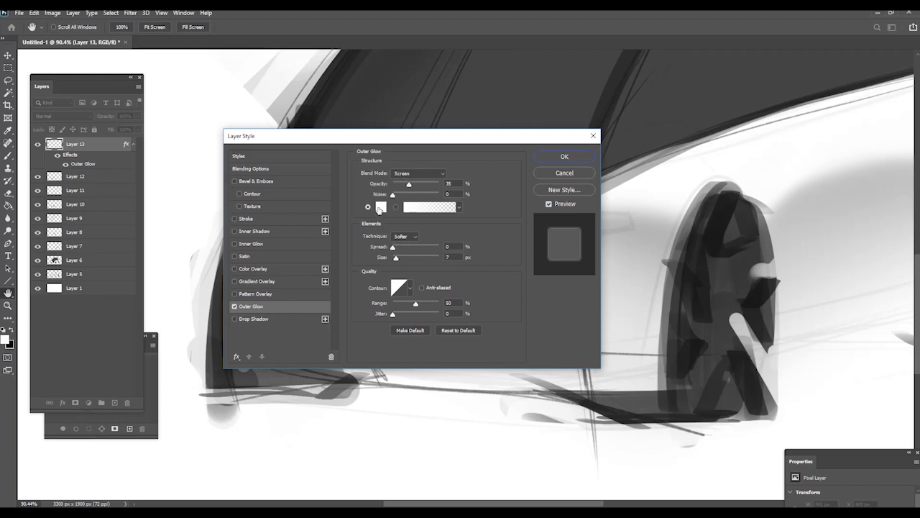
pyautogui.click(381, 208)
pyautogui.click(317, 211)
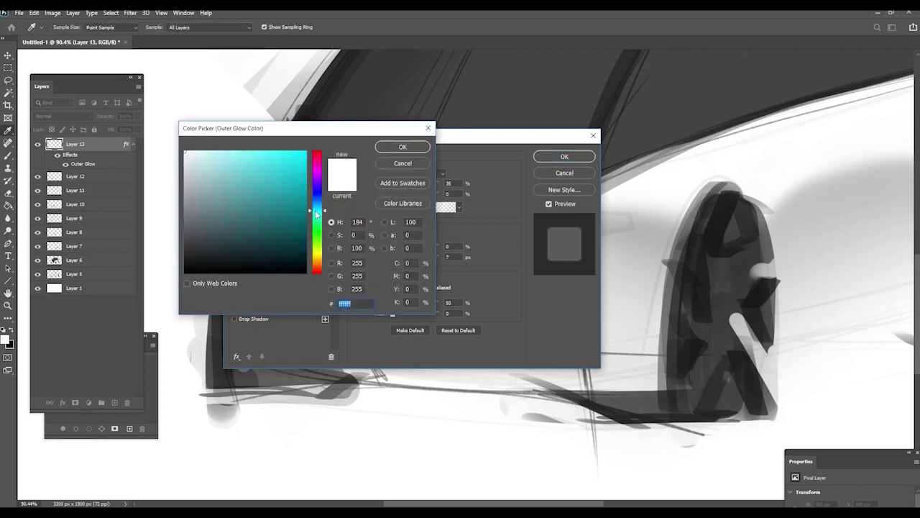
pyautogui.write('00f0ff')
pyautogui.click(414, 148)
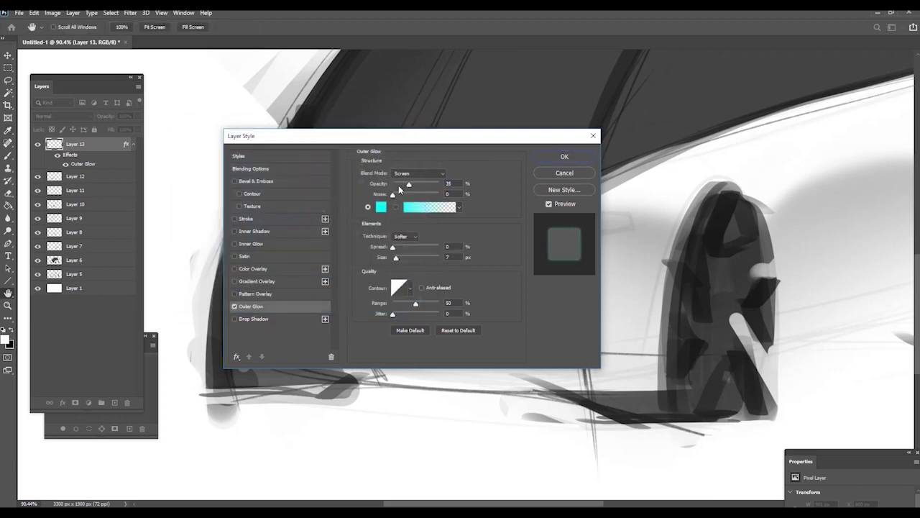
pyautogui.click(558, 155)
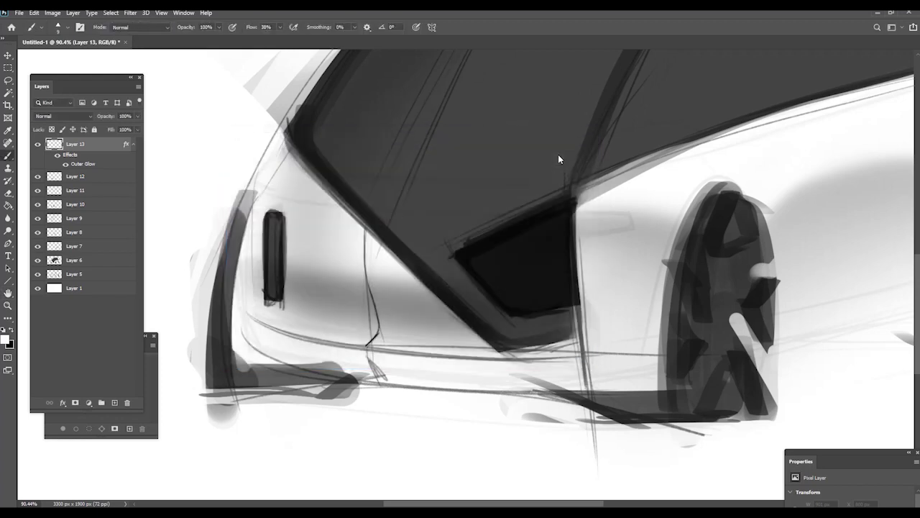
# Step: Paint a slanted glowing white line across the upper part of the black triangular lamp recess
pyautogui.moveTo(491, 263); pyautogui.dragTo(612, 202)
pyautogui.scroll(6, 486, 260)
pyautogui.moveTo(614, 204); pyautogui.dragTo(490, 274)
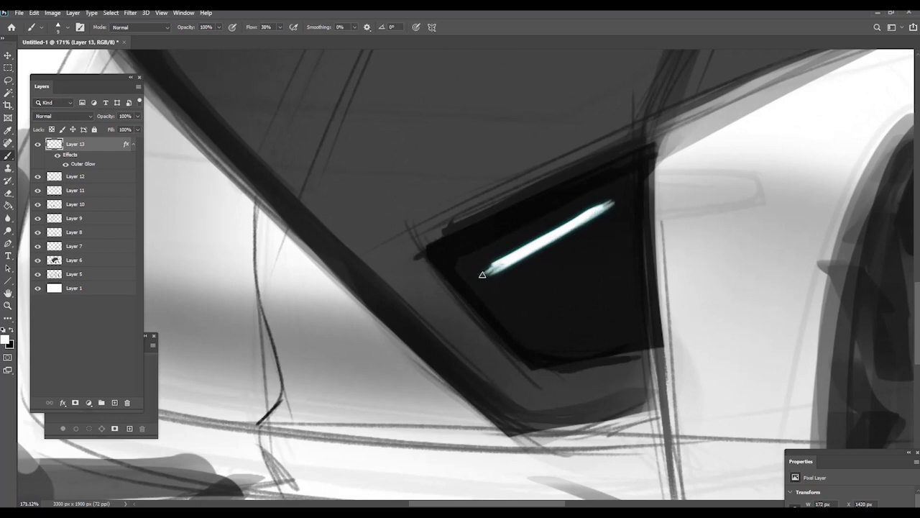
pyautogui.scroll(-5, 492, 235)
pyautogui.scroll(4, 543, 226)
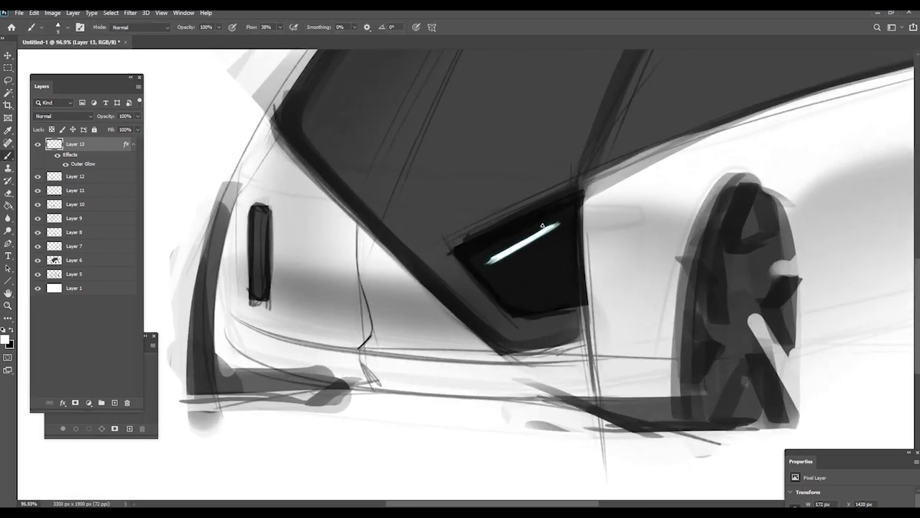
pyautogui.scroll(-4, 432, 222)
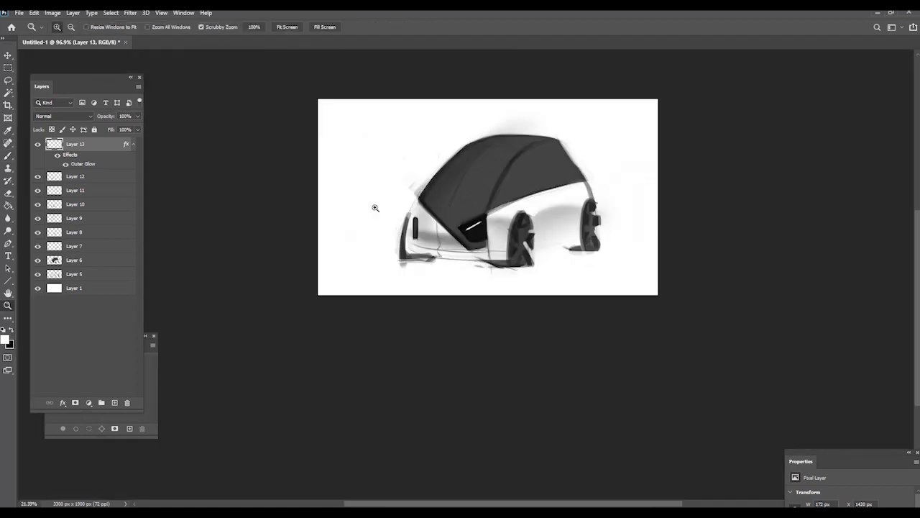
pyautogui.scroll(4, 376, 205)
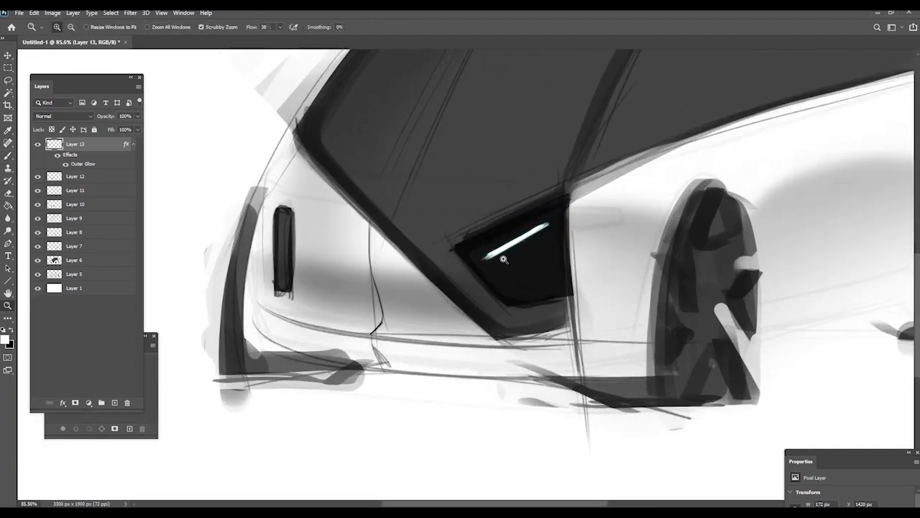
# Step: Paint a glowing U-shaped light beneath the slanted line in the lamp recess, thickening its curve with repeated strokes
pyautogui.scroll(2, 515, 270)
pyautogui.moveTo(560, 278); pyautogui.dragTo(563, 243)
pyautogui.moveTo(563, 245)
pyautogui.mouseDown()
pyautogui.moveTo(500, 279)
pyautogui.moveTo(562, 242)
pyautogui.mouseUp()
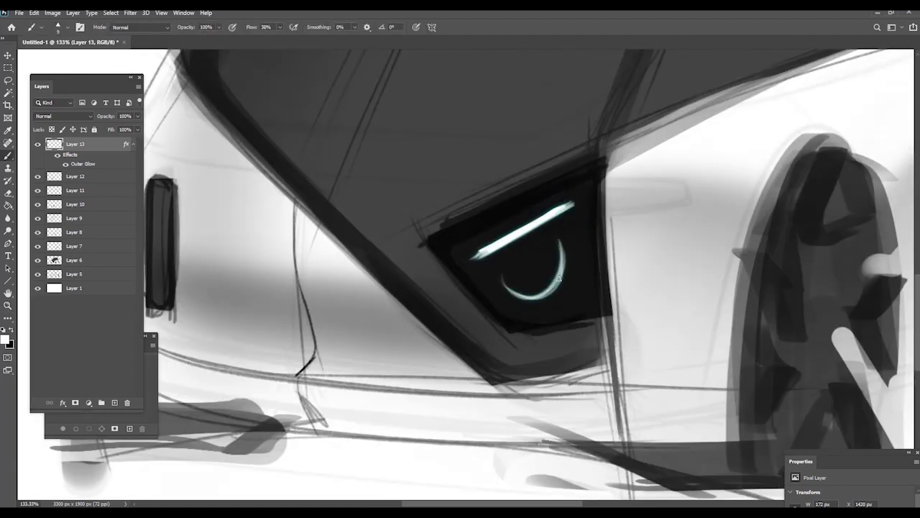
pyautogui.moveTo(560, 275)
pyautogui.mouseDown()
pyautogui.moveTo(494, 263)
pyautogui.moveTo(529, 297)
pyautogui.mouseUp()
pyautogui.moveTo(502, 268)
pyautogui.mouseDown()
pyautogui.moveTo(555, 243)
pyautogui.moveTo(547, 238)
pyautogui.mouseUp()
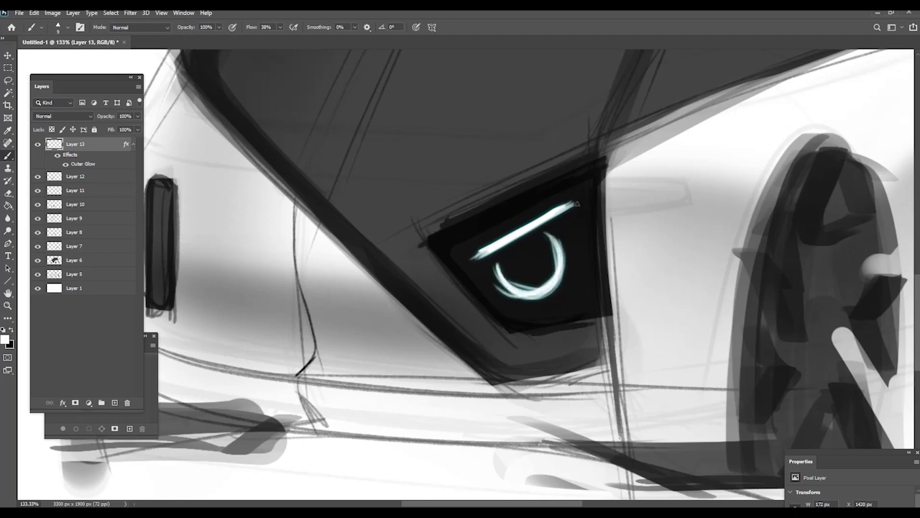
# Step: Paint a vertical glowing line inside the narrow black lamp on the car's far side
pyautogui.moveTo(577, 204)
pyautogui.mouseDown()
pyautogui.moveTo(464, 261)
pyautogui.moveTo(376, 232)
pyautogui.moveTo(392, 216)
pyautogui.mouseUp()
pyautogui.moveTo(342, 202)
pyautogui.mouseDown()
pyautogui.moveTo(362, 207)
pyautogui.moveTo(346, 234)
pyautogui.moveTo(347, 260)
pyautogui.mouseUp()
pyautogui.moveTo(398, 189)
pyautogui.mouseDown()
pyautogui.moveTo(308, 172)
pyautogui.moveTo(367, 183)
pyautogui.mouseUp()
pyautogui.moveTo(450, 197)
pyautogui.mouseDown()
pyautogui.moveTo(415, 267)
pyautogui.moveTo(350, 246)
pyautogui.moveTo(410, 230)
pyautogui.moveTo(427, 237)
pyautogui.mouseUp()
pyautogui.press('b')
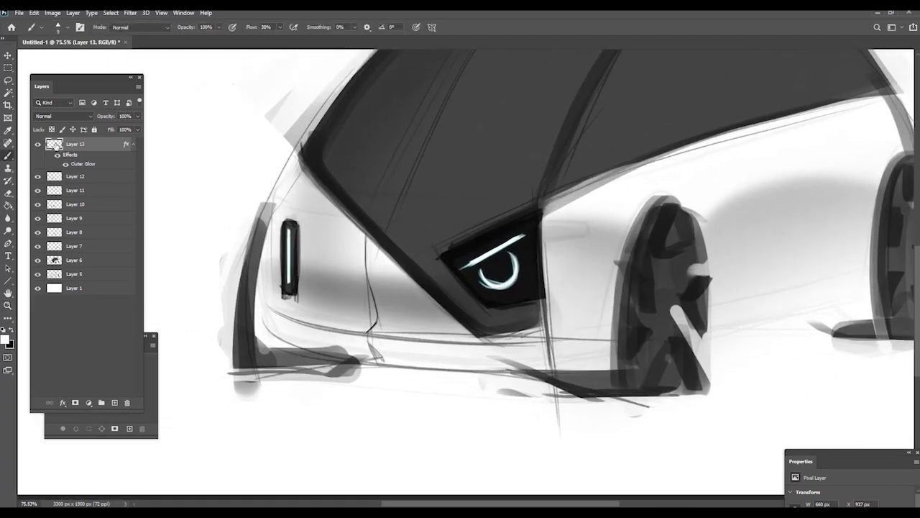
# Step: Strengthen the light layer's Outer Glow by setting its opacity to 48% and its size to 32 px
pyautogui.doubleClick(54, 147)
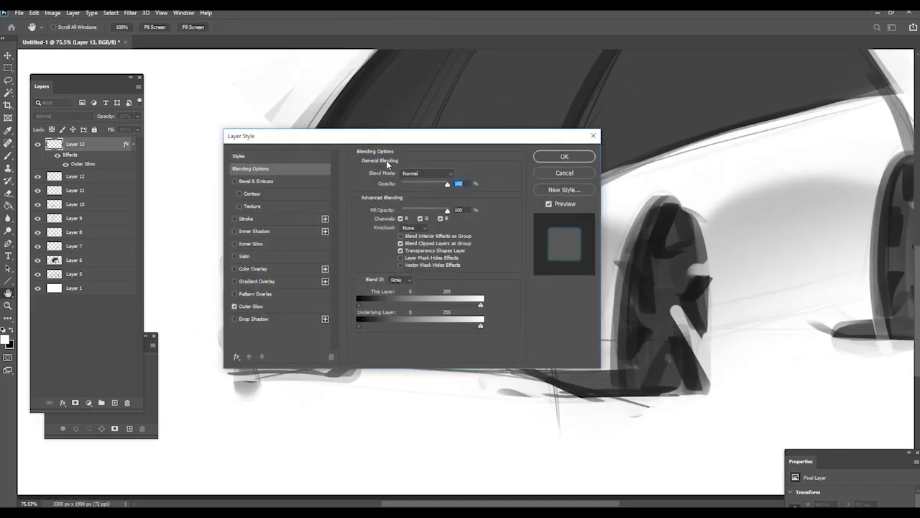
pyautogui.moveTo(369, 128); pyautogui.dragTo(176, 68)
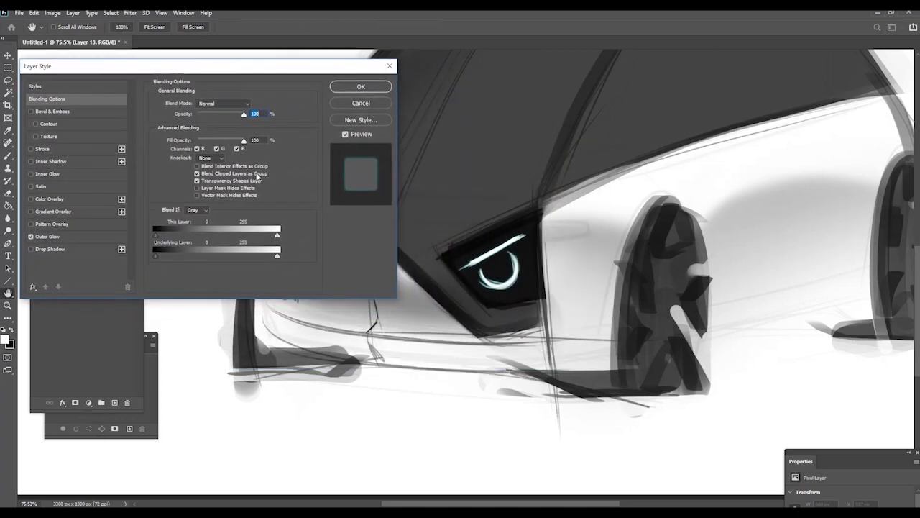
pyautogui.click(53, 235)
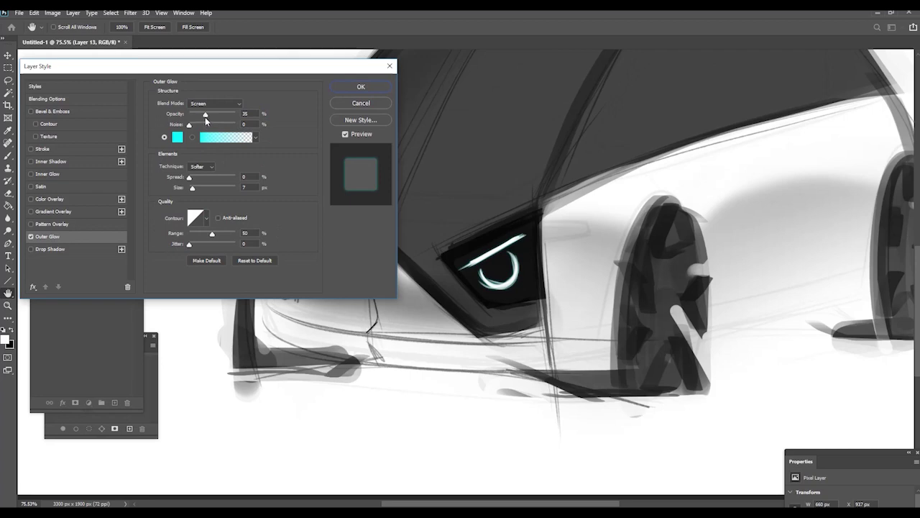
pyautogui.moveTo(219, 117); pyautogui.dragTo(205, 115)
pyautogui.moveTo(193, 189); pyautogui.dragTo(196, 188)
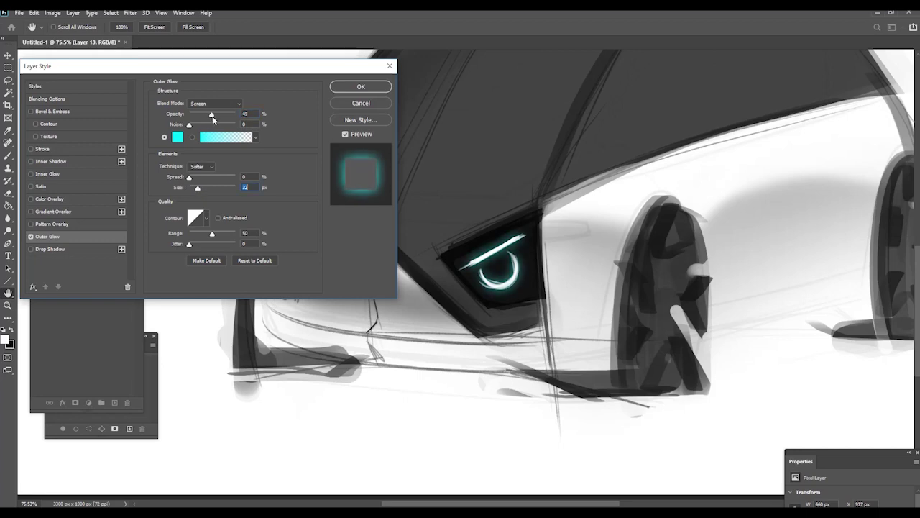
pyautogui.click(361, 87)
# Step: Scribble a small glowing wavy mark in the outer lower corner of the windscreen
pyautogui.moveTo(411, 238); pyautogui.dragTo(386, 235)
pyautogui.scroll(-2, 387, 235)
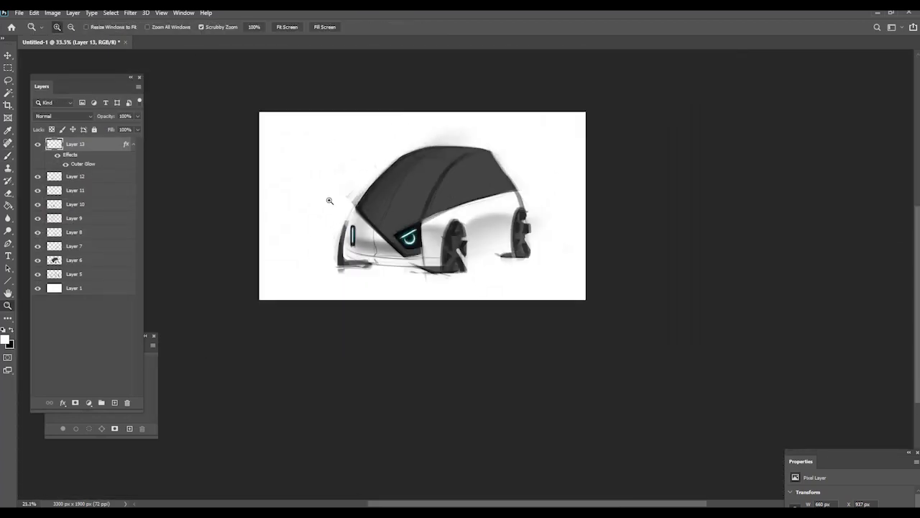
pyautogui.scroll(4, 346, 241)
pyautogui.scroll(1, 332, 245)
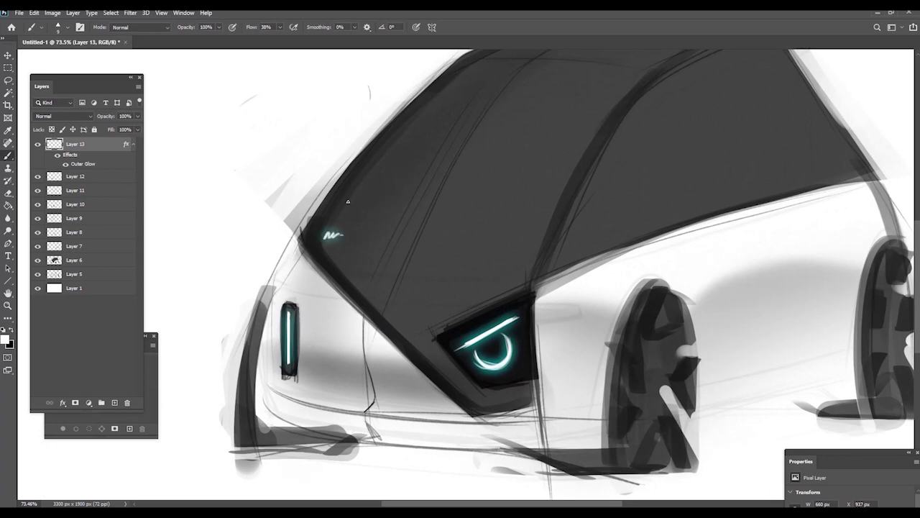
# Step: Draw a small sun-like icon, a circle surrounded by dots, in the middle of the windscreen glass
pyautogui.moveTo(348, 202); pyautogui.dragTo(261, 259)
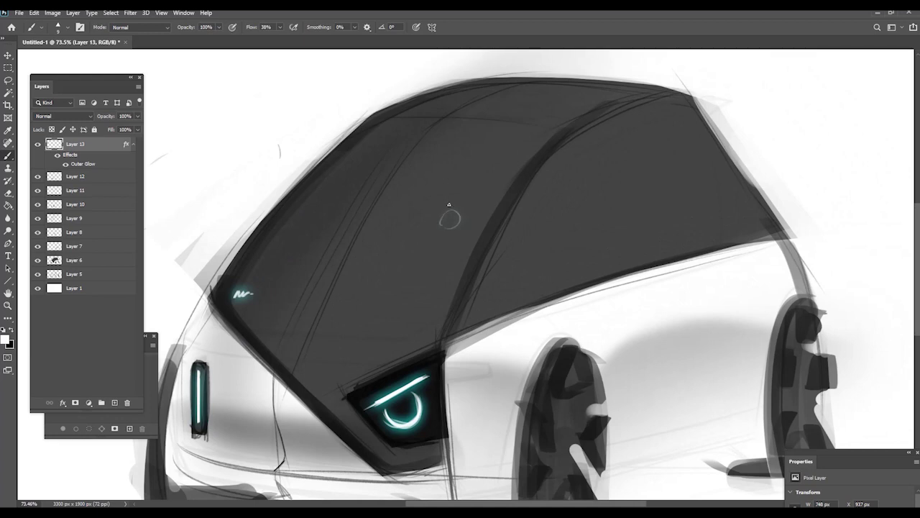
pyautogui.moveTo(371, 184)
pyautogui.mouseDown()
pyautogui.moveTo(307, 183)
pyautogui.moveTo(382, 150)
pyautogui.moveTo(319, 165)
pyautogui.moveTo(384, 170)
pyautogui.mouseUp()
pyautogui.hotkey('ctrl', 'z')
pyautogui.moveTo(467, 258); pyautogui.dragTo(453, 207)
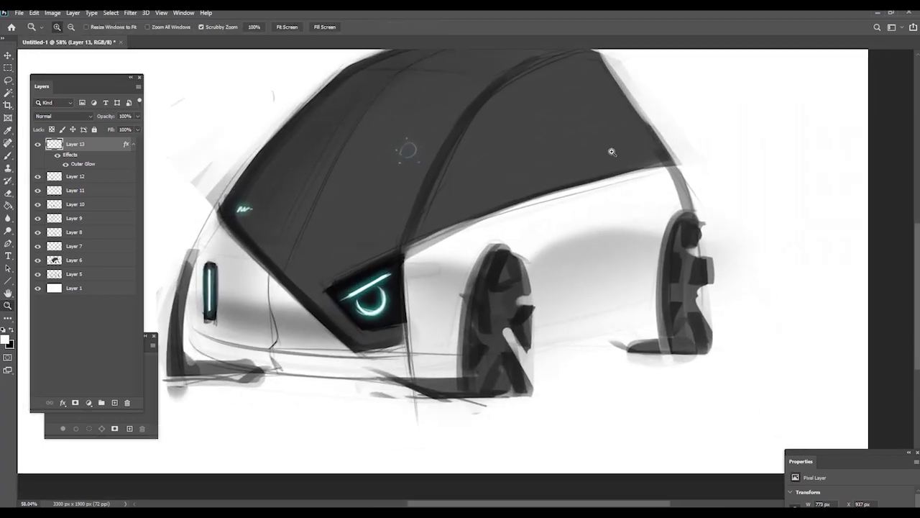
# Step: Draw a small glowing D-shaped icon with two dots beside it near the rear edge of the side glass
pyautogui.scroll(4, 547, 238)
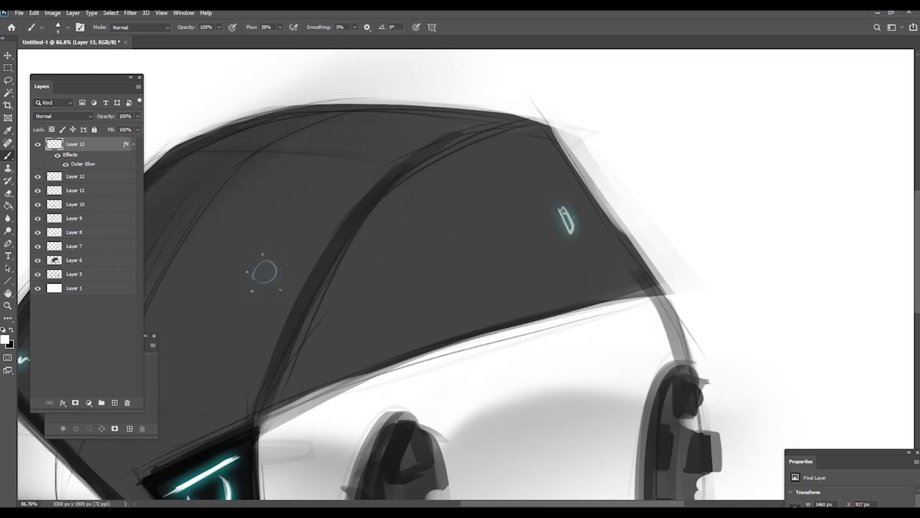
pyautogui.click(567, 206)
pyautogui.click(567, 205)
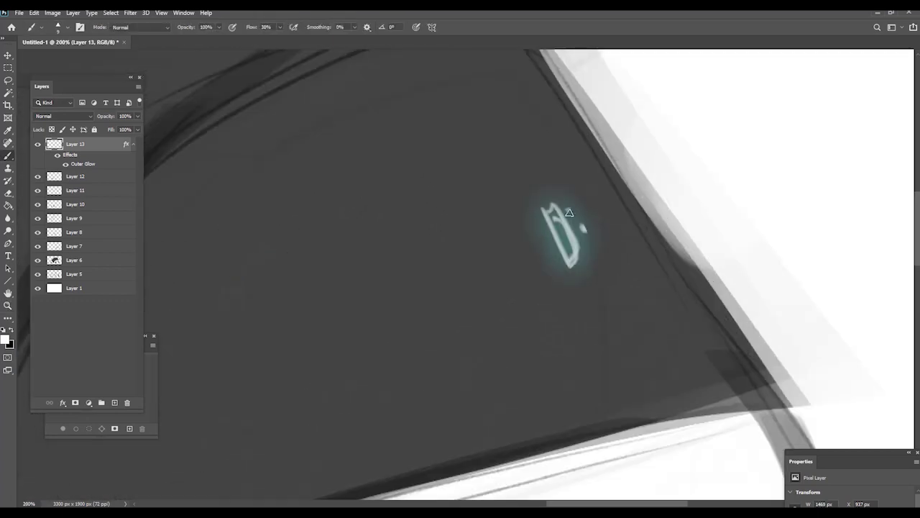
pyautogui.click(527, 225)
pyautogui.moveTo(552, 232); pyautogui.dragTo(468, 225)
pyautogui.scroll(4, 550, 230)
pyautogui.press('b')
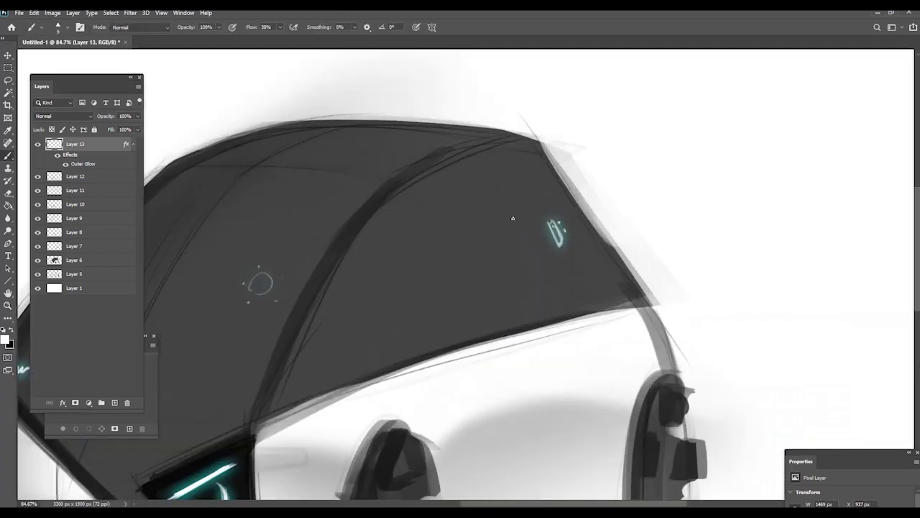
pyautogui.scroll(4, 481, 231)
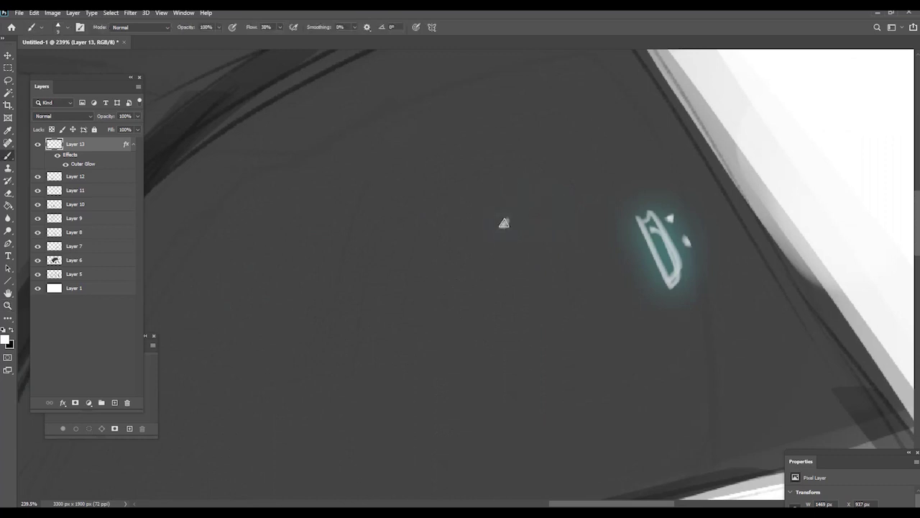
pyautogui.moveTo(461, 214)
pyautogui.mouseDown()
pyautogui.moveTo(376, 214)
pyautogui.moveTo(412, 221)
pyautogui.mouseUp()
pyautogui.click(441, 191)
pyautogui.hotkey('ctrl', 'space')
pyautogui.hotkey('ctrl', 'z')
pyautogui.hotkey('ctrl', 'z')
pyautogui.hotkey('ctrl', 'z')
# Step: Paint a short vertical glowing stroke at the hub of the front wheel
pyautogui.hotkey('ctrl', 'space')
pyautogui.moveTo(470, 276); pyautogui.dragTo(385, 281)
pyautogui.press('space')
pyautogui.moveTo(381, 280); pyautogui.dragTo(440, 209)
pyautogui.hotkey('ctrl', 'space')
pyautogui.moveTo(450, 308); pyautogui.dragTo(533, 309)
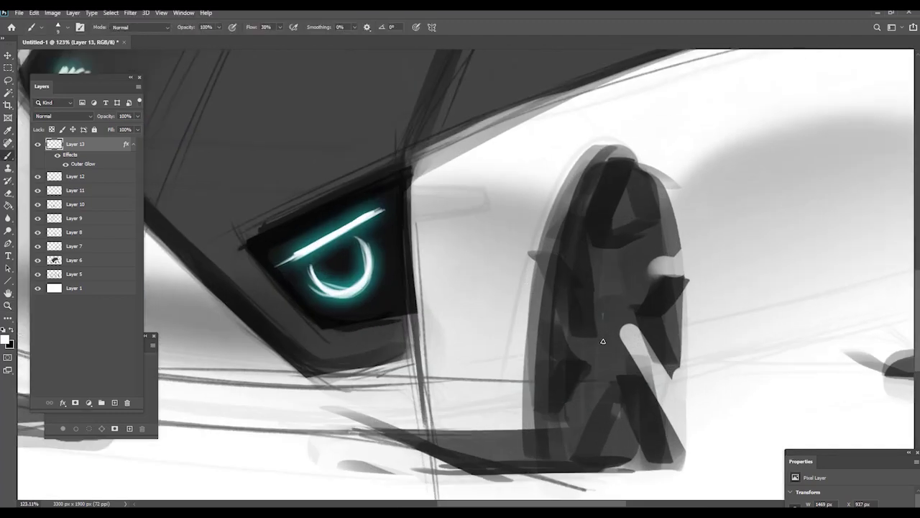
pyautogui.moveTo(603, 341); pyautogui.dragTo(604, 314)
# Step: Paint a matching vertical glowing stroke at the hub of the rear wheel
pyautogui.press('space')
pyautogui.moveTo(818, 204); pyautogui.dragTo(436, 207)
pyautogui.moveTo(621, 261); pyautogui.dragTo(622, 222)
pyautogui.hotkey('ctrl', 'space')
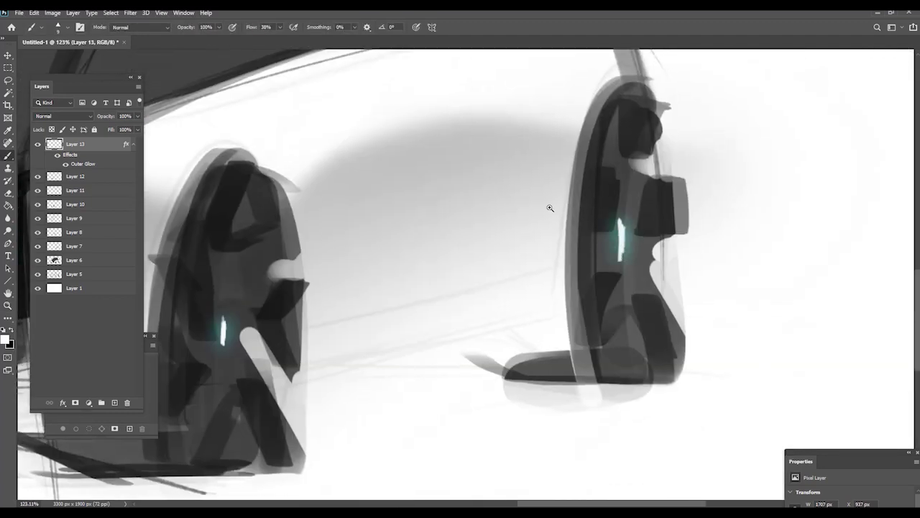
pyautogui.moveTo(550, 208); pyautogui.dragTo(403, 193)
pyautogui.scroll(6, 403, 192)
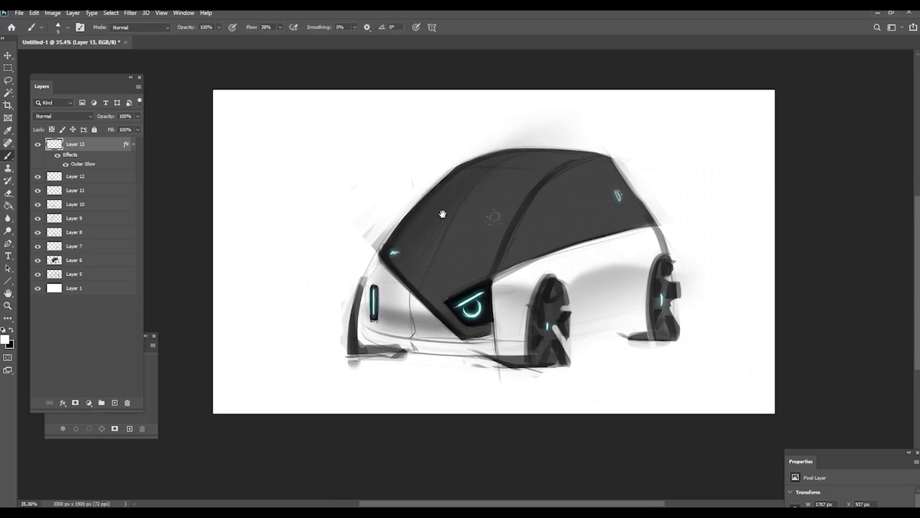
# Step: Paint a small glowing L-shaped mark on the windscreen just above the front panel line
pyautogui.scroll(4, 420, 247)
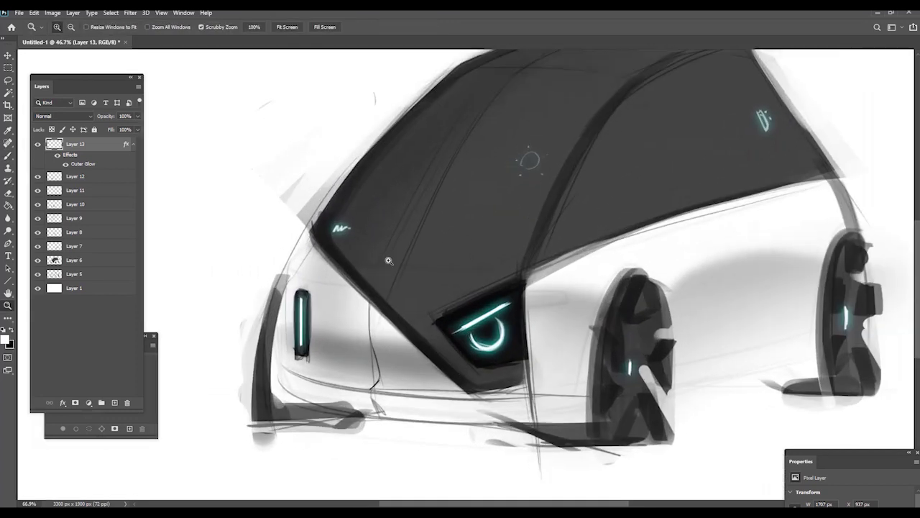
pyautogui.press('b')
pyautogui.scroll(1, 379, 268)
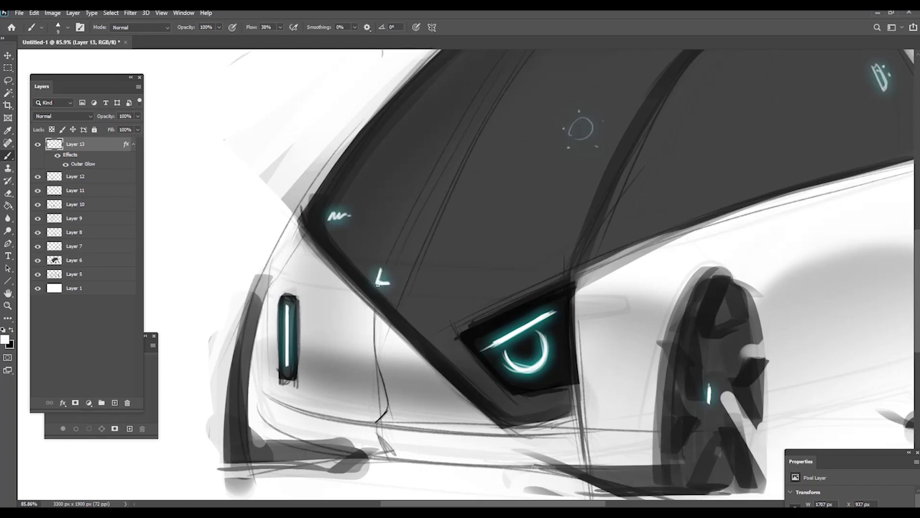
pyautogui.scroll(-8, 275, 236)
pyautogui.scroll(5, 294, 242)
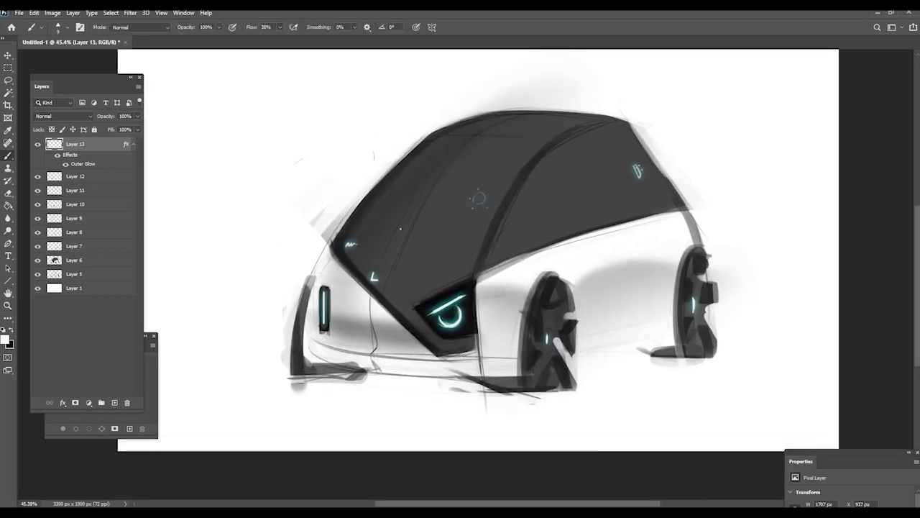
# Step: Add a new layer and choose the Hard Elliptical brush for the next body detail
pyautogui.scroll(-6, 399, 229)
pyautogui.scroll(5, 385, 248)
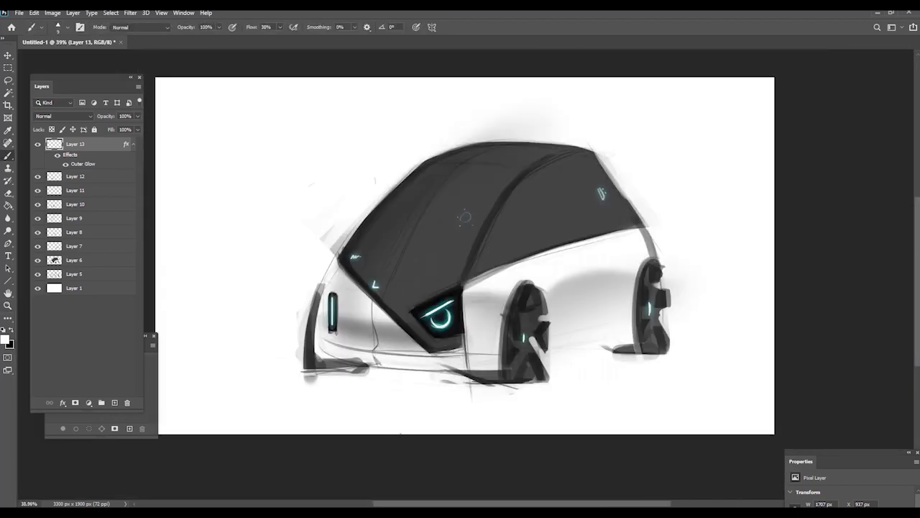
pyautogui.hotkey('ctrl', 'shift', 'n')
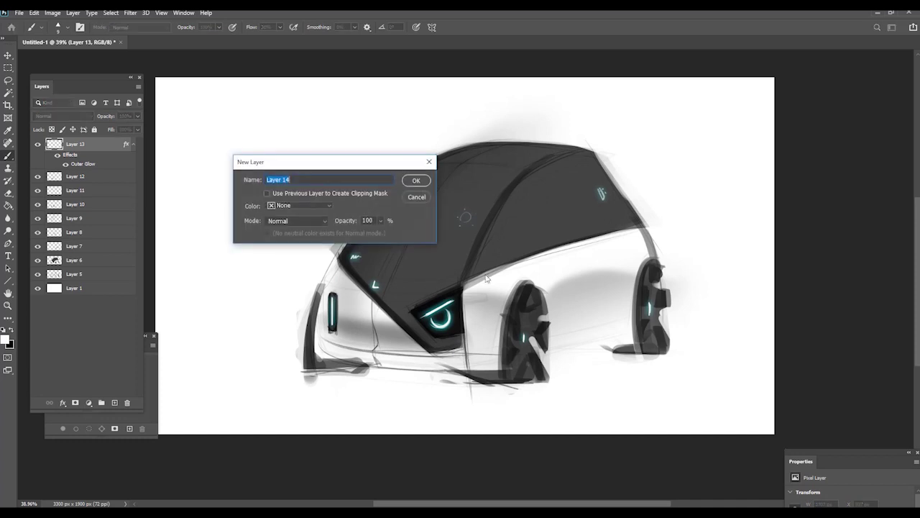
pyautogui.press('Return')
pyautogui.rightClick(642, 326)
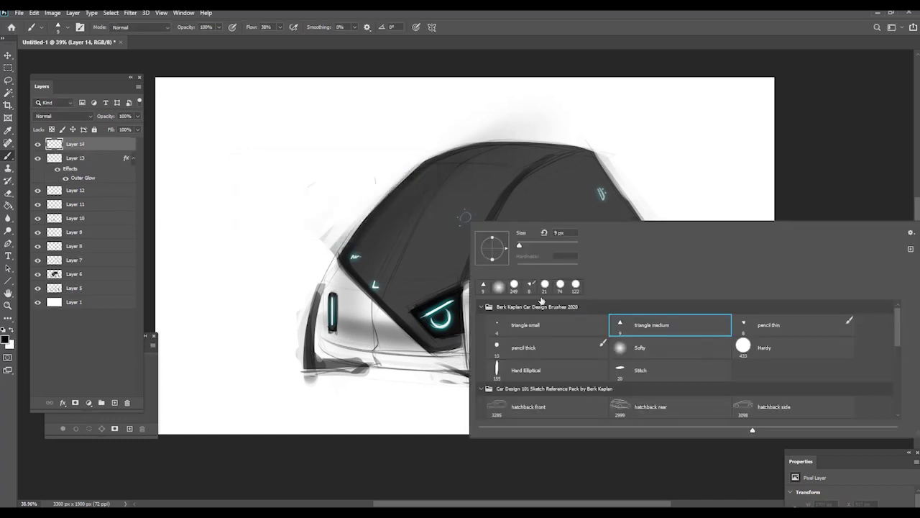
pyautogui.click(524, 372)
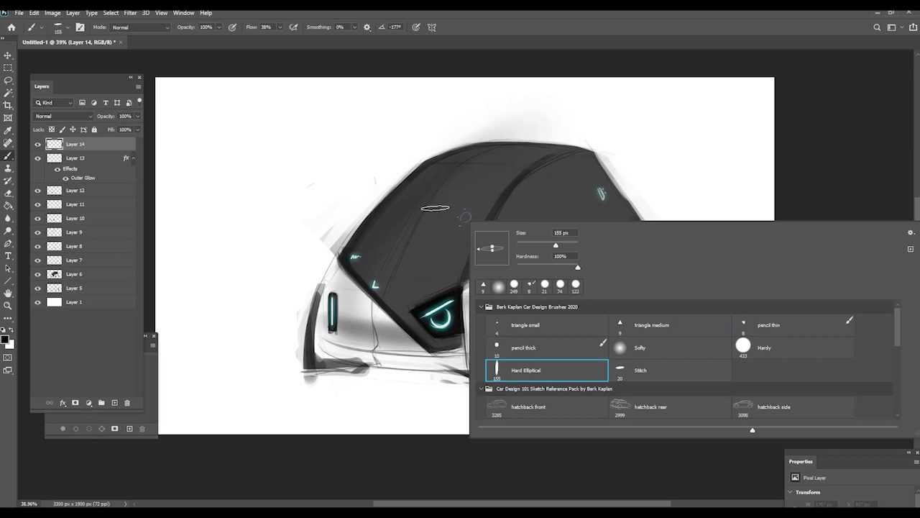
# Step: Paint a small pointed spoiler at the rear edge of the roof in the dark tone sampled from the wheel
pyautogui.moveTo(408, 215); pyautogui.dragTo(372, 216)
pyautogui.moveTo(499, 244); pyautogui.dragTo(526, 246)
pyautogui.keyDown('alt'); pyautogui.click(540, 317); pyautogui.keyUp('alt')
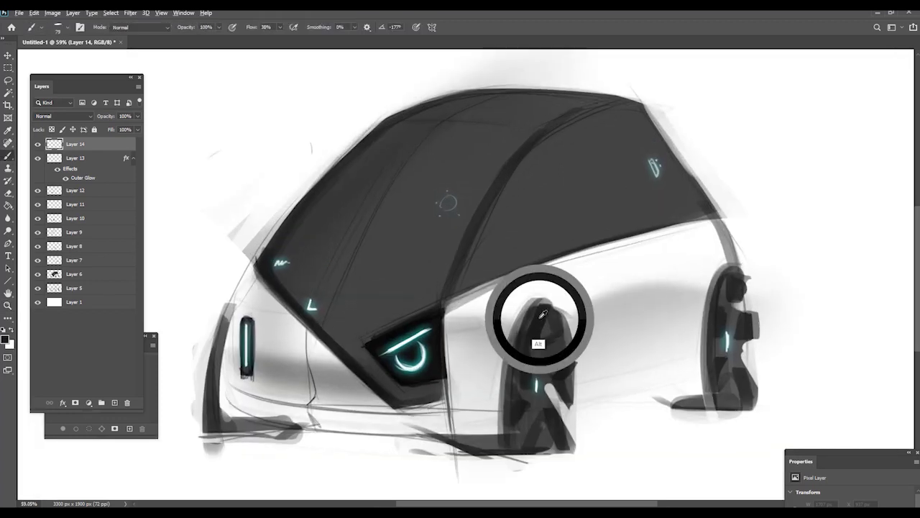
pyautogui.moveTo(667, 115)
pyautogui.mouseDown()
pyautogui.moveTo(654, 112)
pyautogui.moveTo(662, 115)
pyautogui.mouseUp()
pyautogui.moveTo(674, 110); pyautogui.dragTo(646, 111)
pyautogui.hotkey('ctrl', 'space')
pyautogui.moveTo(505, 273)
pyautogui.mouseDown()
pyautogui.moveTo(504, 264)
pyautogui.moveTo(529, 268)
pyautogui.mouseUp()
pyautogui.moveTo(458, 309); pyautogui.dragTo(441, 312)
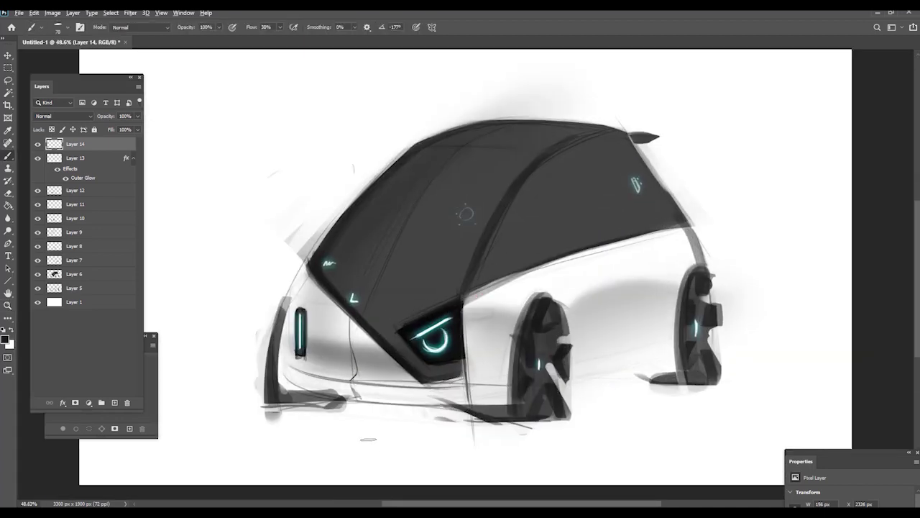
# Step: On a new layer, paint a broad dark band along the lower body side with the Hardy brush at about 236 px
pyautogui.hotkey('ctrl', 'shift', 'n')
pyautogui.press('Return')
pyautogui.press('r')
pyautogui.moveTo(575, 404)
pyautogui.mouseDown()
pyautogui.moveTo(489, 470)
pyautogui.moveTo(460, 471)
pyautogui.mouseUp()
pyautogui.press('space')
pyautogui.moveTo(460, 471); pyautogui.dragTo(351, 358)
pyautogui.rightClick(357, 358)
pyautogui.click(625, 420)
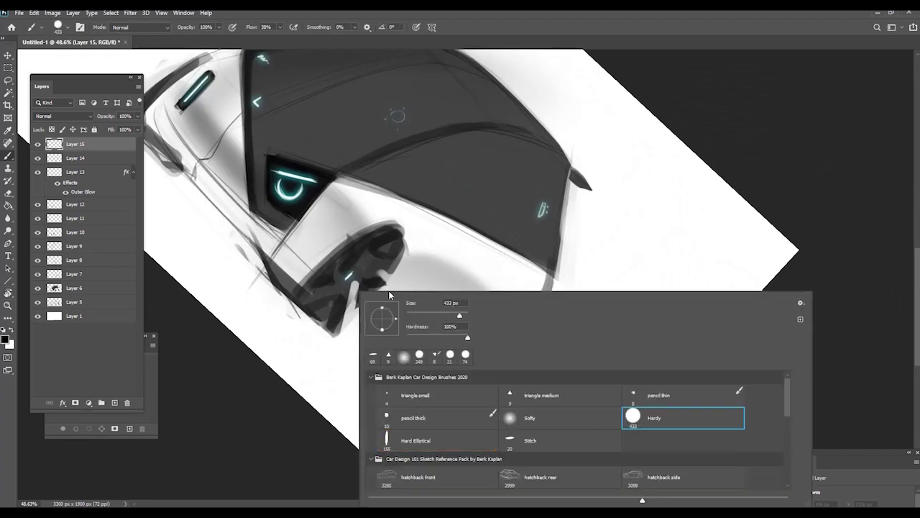
pyautogui.moveTo(302, 281)
pyautogui.mouseDown()
pyautogui.moveTo(286, 298)
pyautogui.moveTo(257, 299)
pyautogui.mouseUp()
pyautogui.moveTo(256, 258); pyautogui.dragTo(488, 385)
# Step: Fade the front and rear ends of the dark lower band with the Softy eraser at about 533 px
pyautogui.press('e')
pyautogui.rightClick(386, 328)
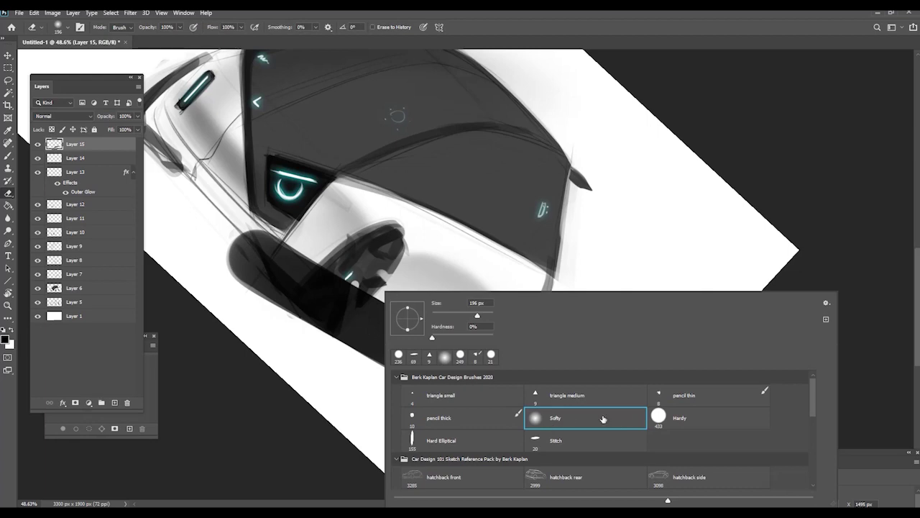
pyautogui.doubleClick(603, 418)
pyautogui.moveTo(316, 356); pyautogui.dragTo(325, 380)
pyautogui.press('r')
pyautogui.press('Escape')
pyautogui.press('space')
pyautogui.moveTo(487, 362); pyautogui.dragTo(610, 280)
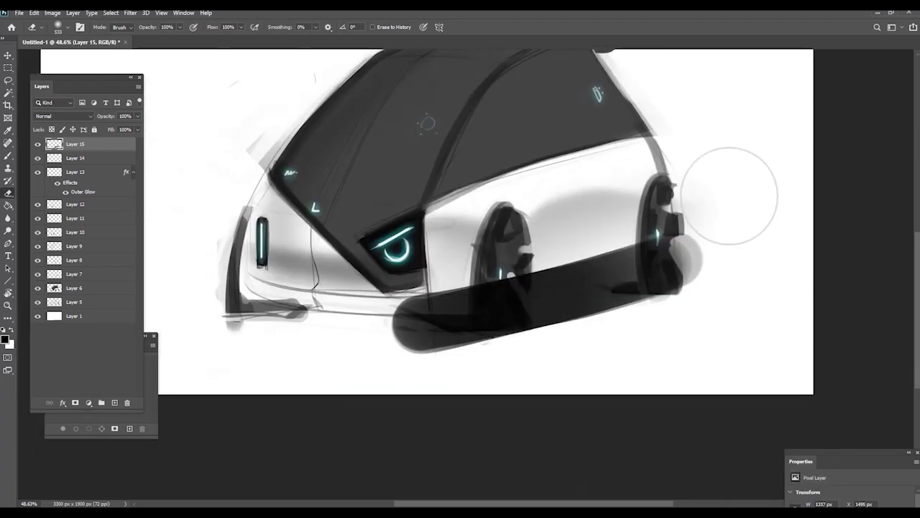
pyautogui.moveTo(730, 196)
pyautogui.mouseDown()
pyautogui.moveTo(630, 295)
pyautogui.moveTo(726, 196)
pyautogui.moveTo(355, 392)
pyautogui.moveTo(420, 274)
pyautogui.moveTo(343, 402)
pyautogui.moveTo(383, 270)
pyautogui.moveTo(421, 358)
pyautogui.mouseUp()
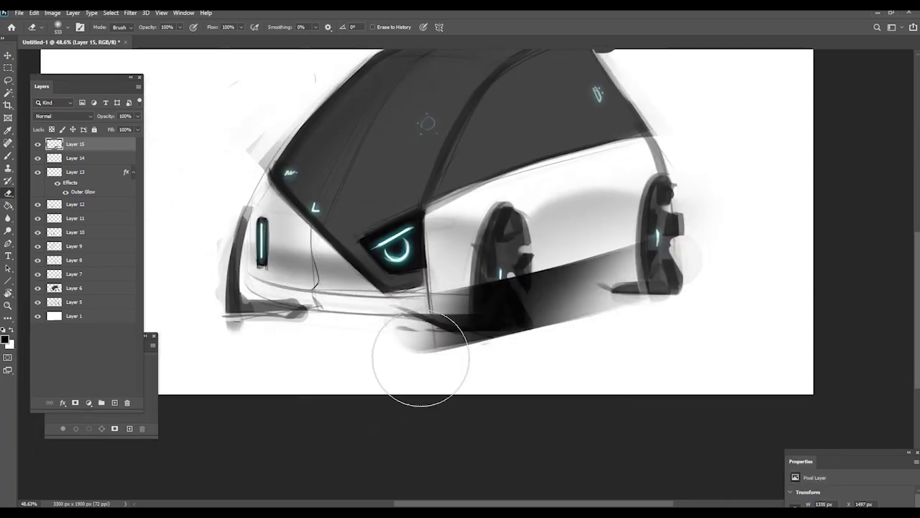
# Step: Trim the dark band's lower edge and clear it from the wheels with the Hardy eraser at about 203 px
pyautogui.press('r')
pyautogui.moveTo(612, 410)
pyautogui.mouseDown()
pyautogui.moveTo(591, 436)
pyautogui.moveTo(496, 446)
pyautogui.mouseUp()
pyautogui.rightClick(468, 291)
pyautogui.click(751, 417)
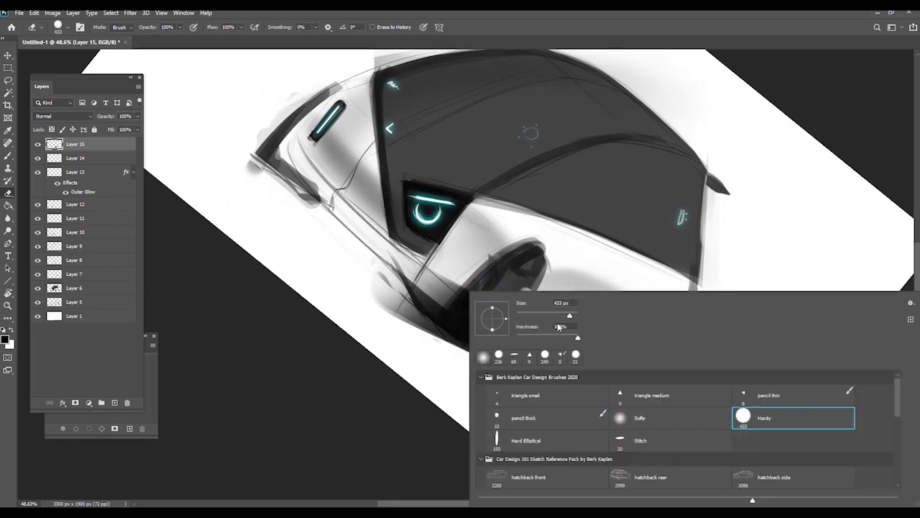
pyautogui.moveTo(388, 286)
pyautogui.mouseDown()
pyautogui.moveTo(357, 305)
pyautogui.moveTo(332, 301)
pyautogui.mouseUp()
pyautogui.moveTo(445, 348); pyautogui.dragTo(457, 349)
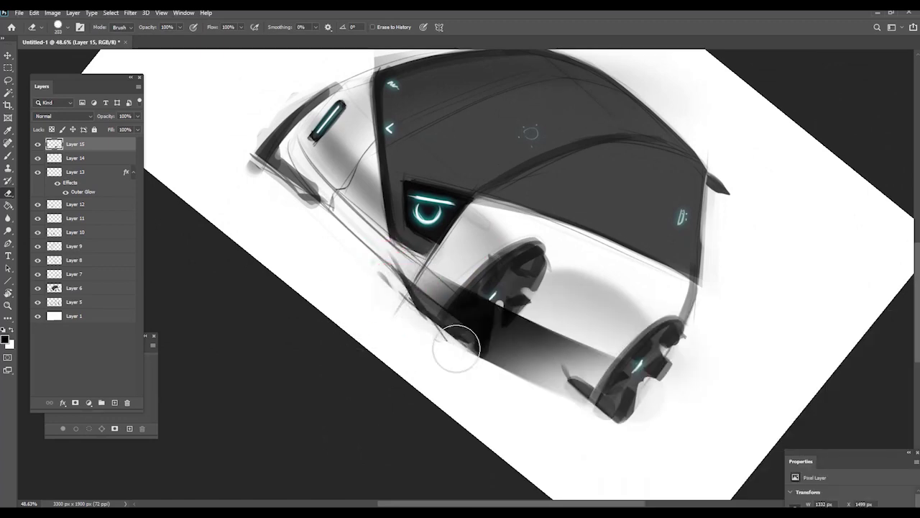
pyautogui.moveTo(579, 392)
pyautogui.mouseDown()
pyautogui.moveTo(628, 414)
pyautogui.moveTo(546, 376)
pyautogui.moveTo(621, 415)
pyautogui.mouseUp()
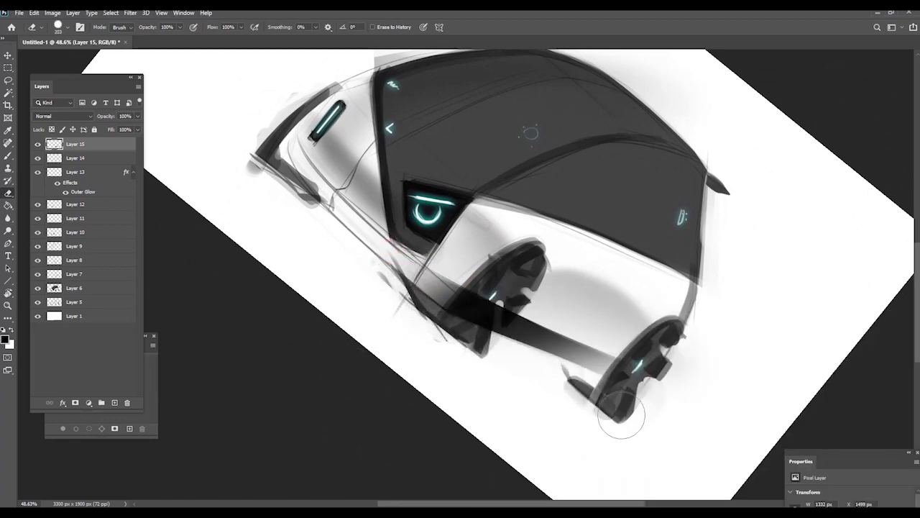
pyautogui.press('Escape')
pyautogui.moveTo(511, 257); pyautogui.dragTo(490, 305)
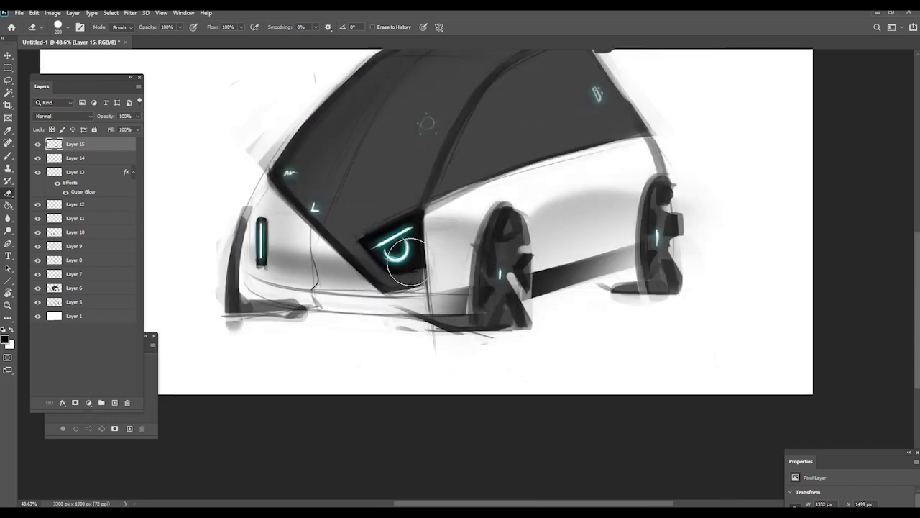
# Step: Lower the opacity of the lower band's layer to turn the band a lighter grey
pyautogui.moveTo(104, 120)
pyautogui.mouseDown()
pyautogui.moveTo(77, 121)
pyautogui.moveTo(91, 122)
pyautogui.mouseUp()
pyautogui.press('z')
pyautogui.moveTo(455, 244)
pyautogui.mouseDown()
pyautogui.moveTo(356, 230)
pyautogui.moveTo(424, 240)
pyautogui.moveTo(369, 227)
pyautogui.moveTo(391, 226)
pyautogui.moveTo(412, 243)
pyautogui.moveTo(397, 241)
pyautogui.mouseUp()
pyautogui.press('z')
pyautogui.press('e')
# Step: On a new layer, paint a soft white haze over the windscreen's front edge and the car's nose with the Softy brush
pyautogui.hotkey('ctrl', 'shift', 'n')
pyautogui.press('Return')
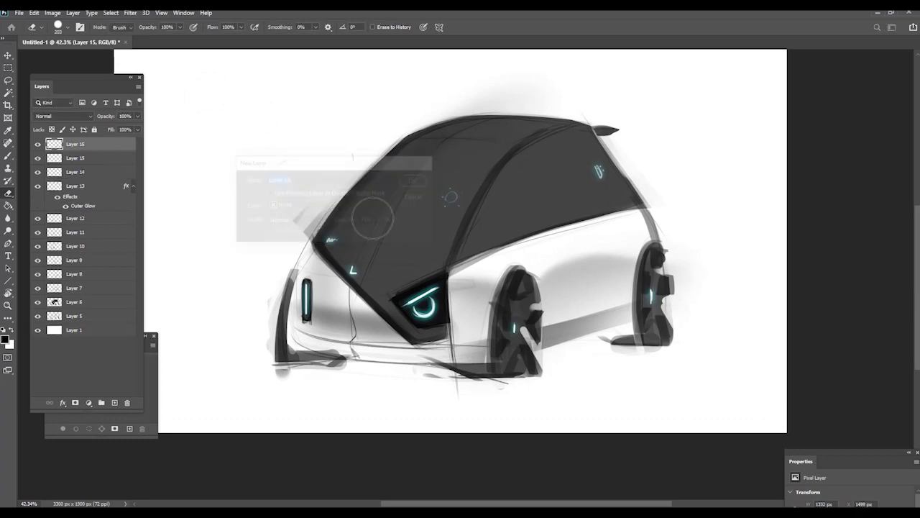
pyautogui.press('b')
pyautogui.rightClick(391, 242)
pyautogui.click(549, 325)
pyautogui.moveTo(432, 195); pyautogui.dragTo(439, 231)
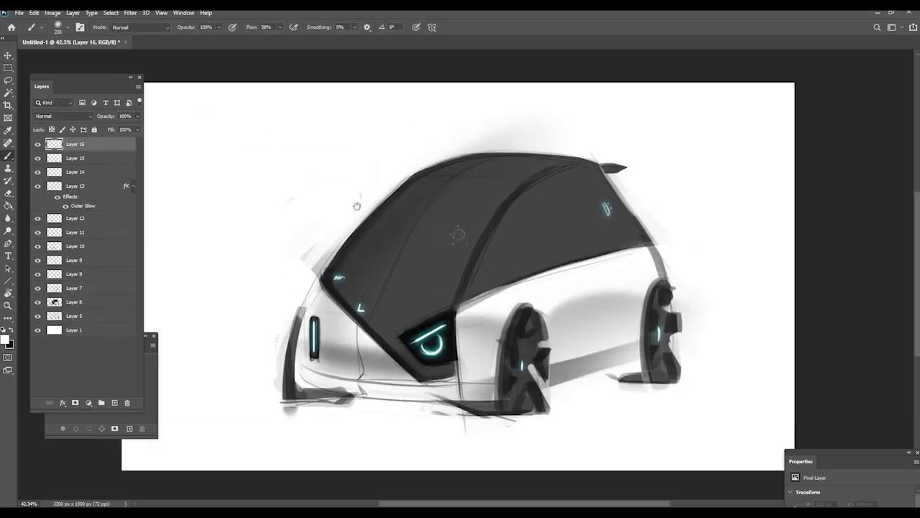
pyautogui.moveTo(504, 220); pyautogui.dragTo(529, 218)
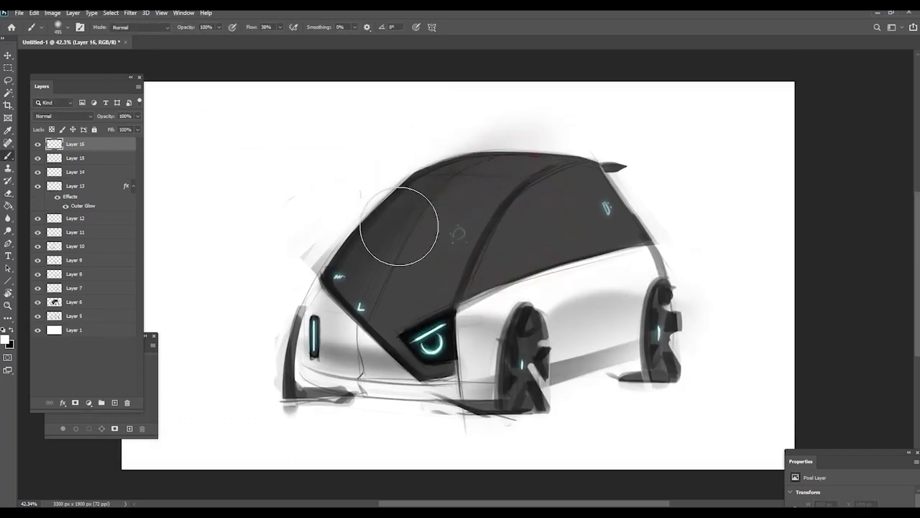
pyautogui.moveTo(401, 228)
pyautogui.mouseDown()
pyautogui.moveTo(329, 227)
pyautogui.moveTo(438, 213)
pyautogui.mouseUp()
pyautogui.moveTo(515, 147)
pyautogui.mouseDown()
pyautogui.moveTo(317, 264)
pyautogui.moveTo(467, 145)
pyautogui.moveTo(270, 391)
pyautogui.mouseUp()
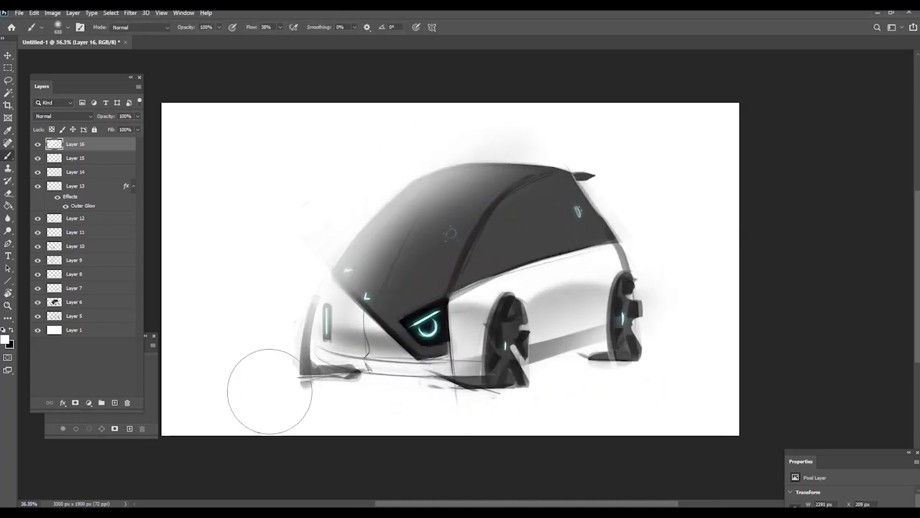
pyautogui.moveTo(320, 264); pyautogui.dragTo(353, 269)
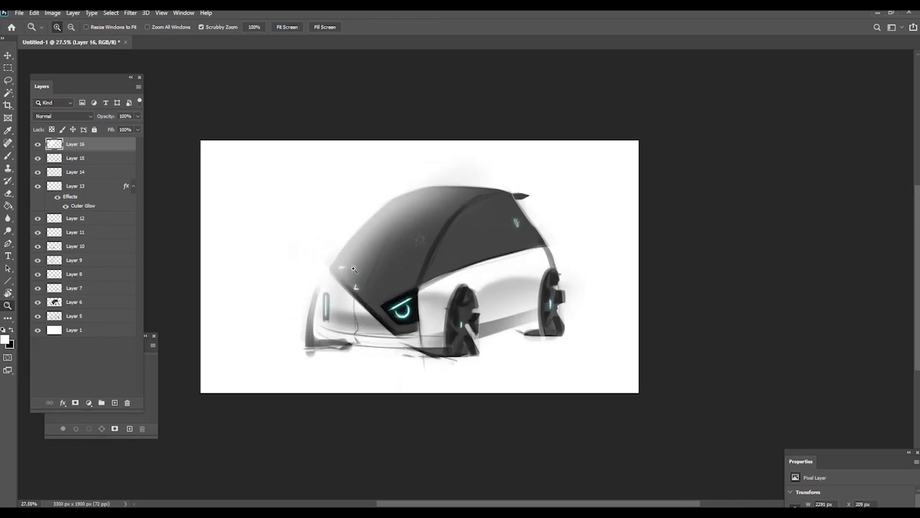
# Step: Erase most of the white haze from the windscreen with the Softy eraser at about 464 px
pyautogui.press('e')
pyautogui.rightClick(338, 218)
pyautogui.click(506, 345)
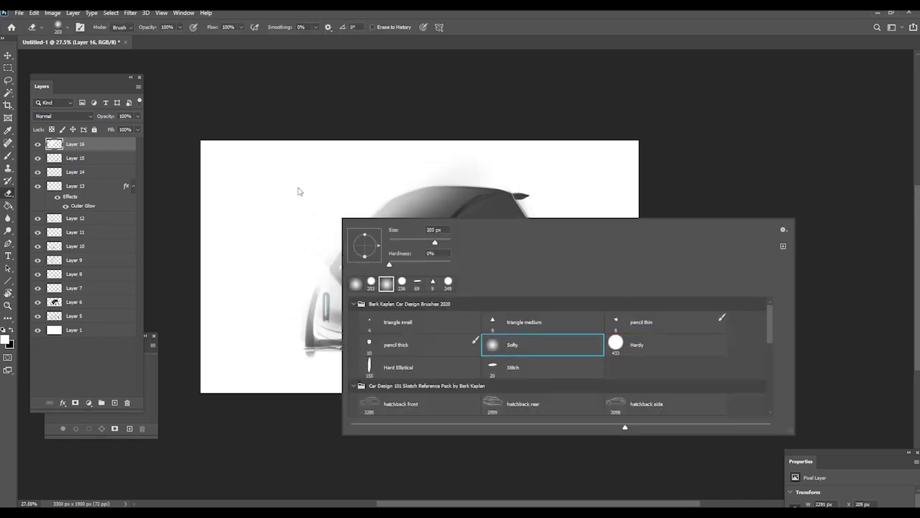
pyautogui.moveTo(298, 187); pyautogui.dragTo(320, 191)
pyautogui.scroll(1, 324, 195)
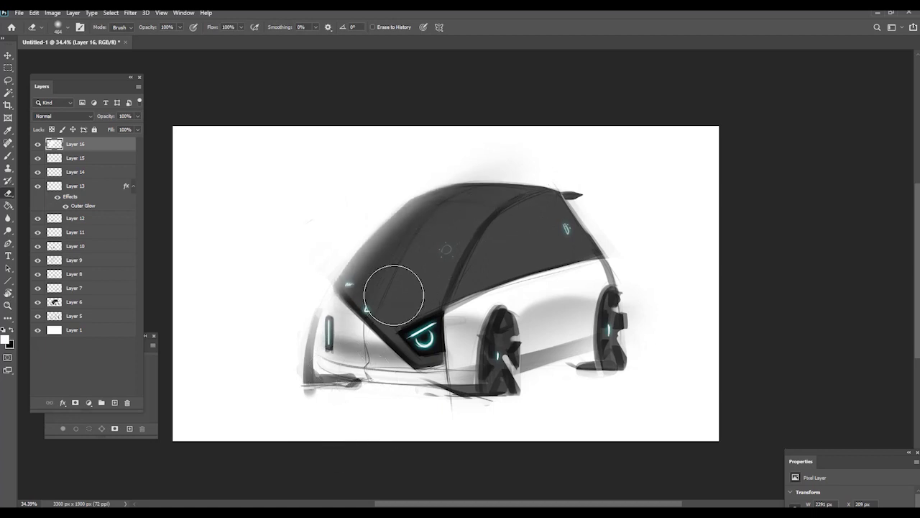
# Step: Soften the car's rear edge with white and erase the excess haze around the side glass
pyautogui.press('b')
pyautogui.scroll(-5, 353, 199)
pyautogui.scroll(4, 380, 189)
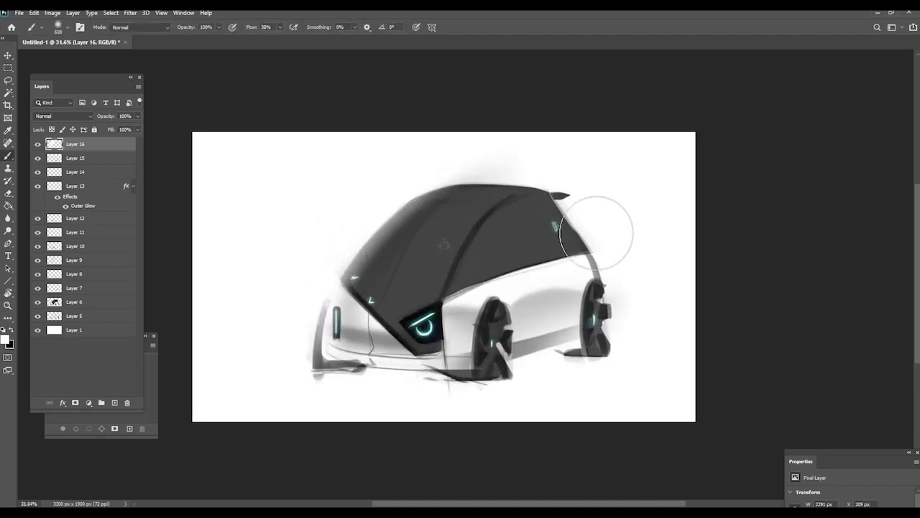
pyautogui.press('e')
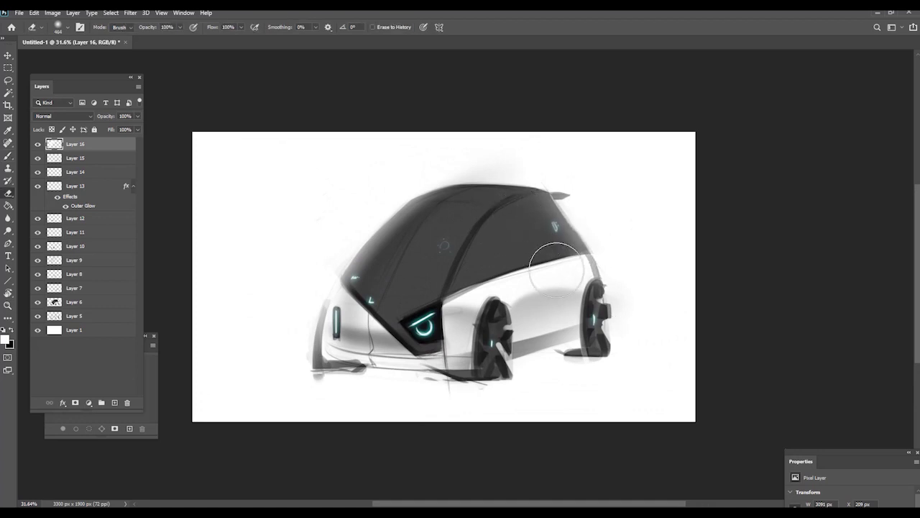
# Step: Add a new layer and set up the triangle medium brush at 9 px with black
pyautogui.hotkey('ctrl', 'space')
pyautogui.moveTo(481, 210)
pyautogui.mouseDown()
pyautogui.moveTo(390, 191)
pyautogui.moveTo(439, 256)
pyautogui.moveTo(415, 250)
pyautogui.moveTo(471, 257)
pyautogui.mouseUp()
pyautogui.hotkey('ctrl', 'space')
pyautogui.hotkey('ctrl', 'shift', 'n')
pyautogui.press('Return')
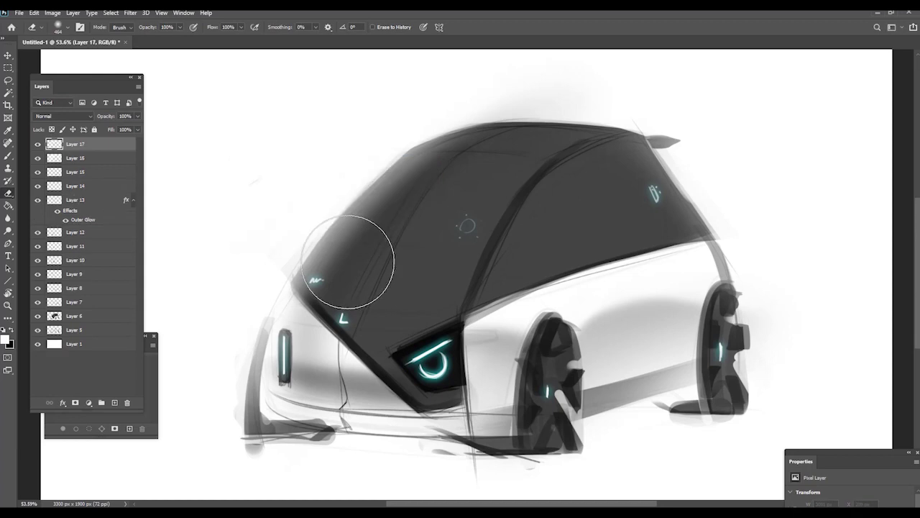
pyautogui.press('b')
pyautogui.press('x')
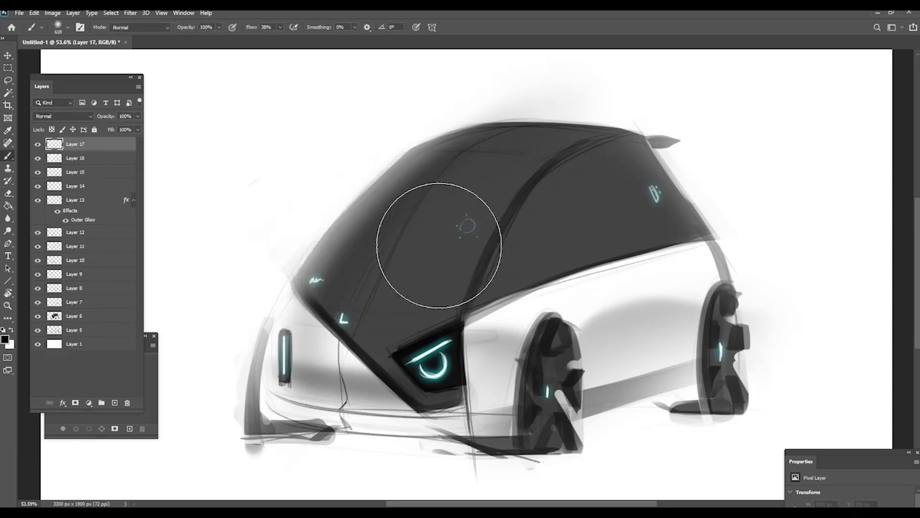
pyautogui.rightClick(450, 269)
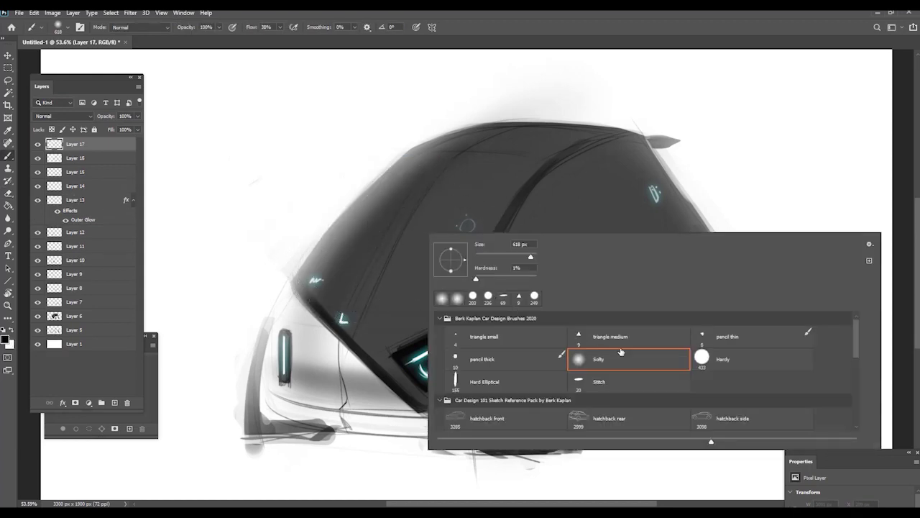
pyautogui.click(593, 338)
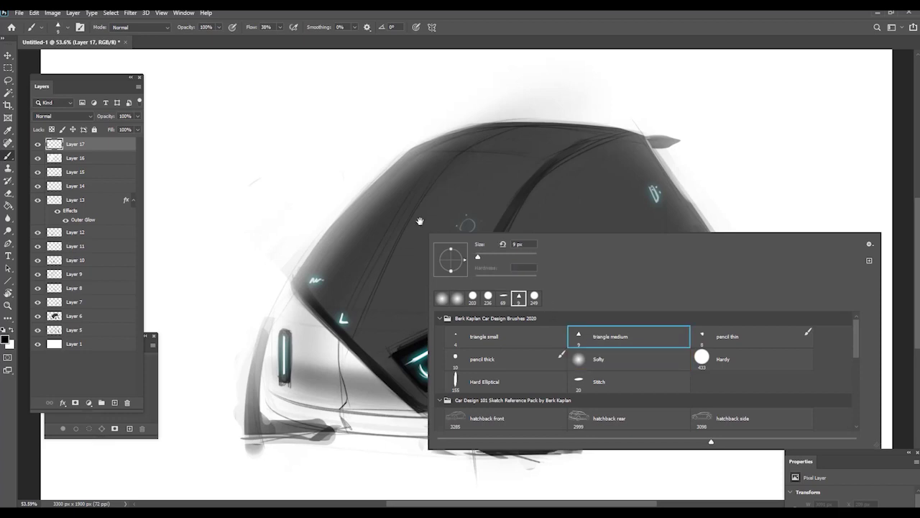
# Step: Draw a crisp black line along the lower edge of the side glass from the rear corner to the headlight
pyautogui.moveTo(420, 221); pyautogui.dragTo(423, 237)
pyautogui.moveTo(483, 263)
pyautogui.mouseDown()
pyautogui.moveTo(450, 257)
pyautogui.moveTo(480, 251)
pyautogui.mouseUp()
pyautogui.press('r')
pyautogui.moveTo(568, 331)
pyautogui.mouseDown()
pyautogui.moveTo(467, 394)
pyautogui.moveTo(349, 241)
pyautogui.mouseUp()
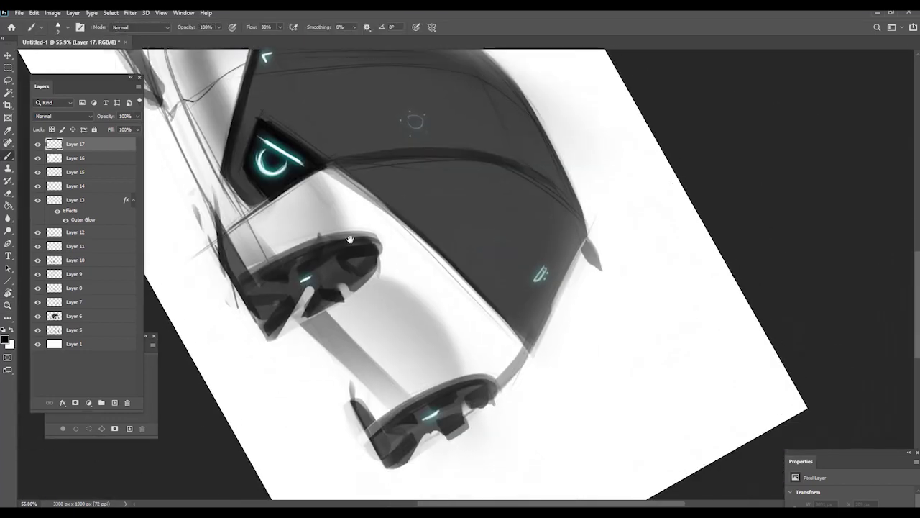
pyautogui.moveTo(454, 276); pyautogui.dragTo(474, 284)
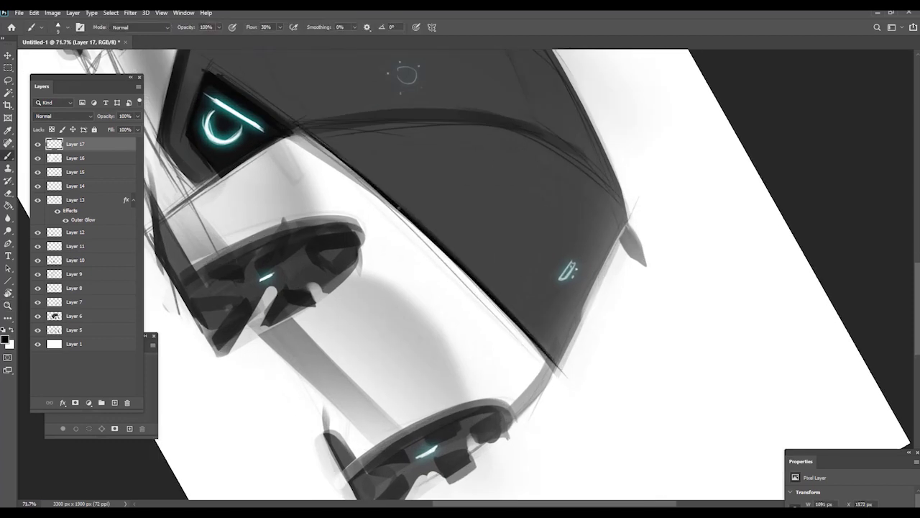
pyautogui.moveTo(348, 168); pyautogui.dragTo(241, 89)
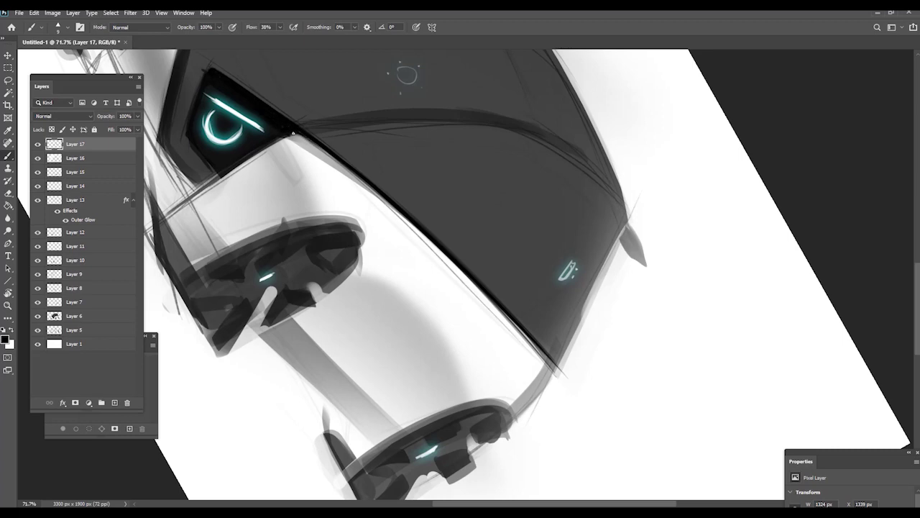
# Step: Sharpen the upper and rear edges of the black headlight panel with thin black lines
pyautogui.moveTo(371, 198)
pyautogui.mouseDown()
pyautogui.moveTo(288, 200)
pyautogui.moveTo(359, 198)
pyautogui.mouseUp()
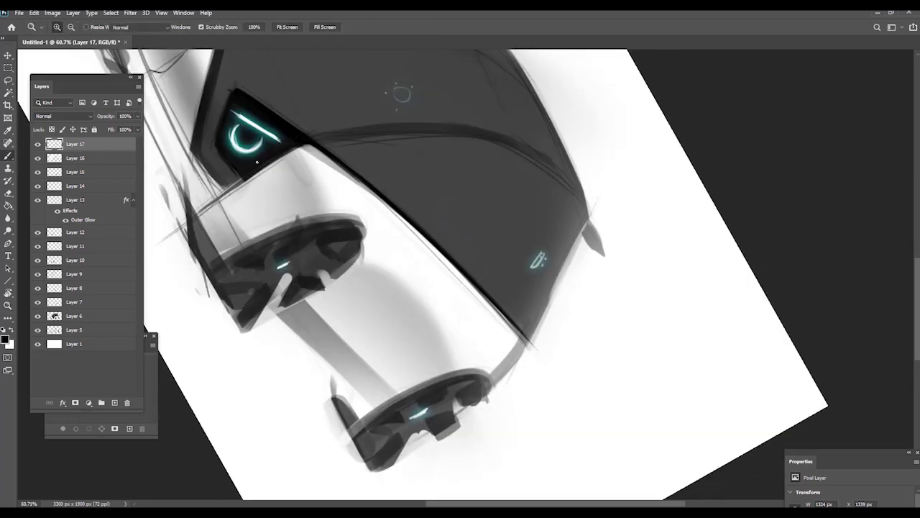
pyautogui.press('Escape')
pyautogui.moveTo(313, 355); pyautogui.dragTo(529, 212)
pyautogui.moveTo(459, 214); pyautogui.dragTo(495, 207)
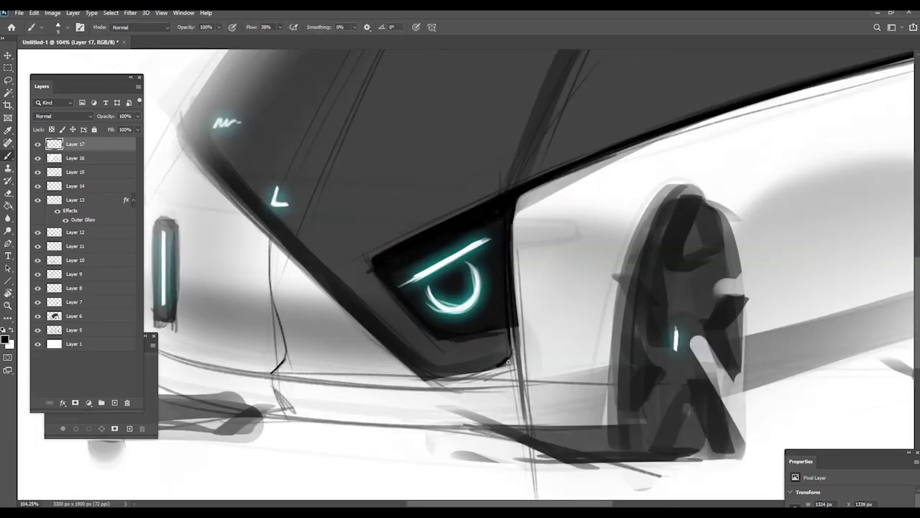
# Step: Draw loose thin black contour lines around the front and rear wheels and their ground contact areas
pyautogui.moveTo(342, 233); pyautogui.dragTo(242, 204)
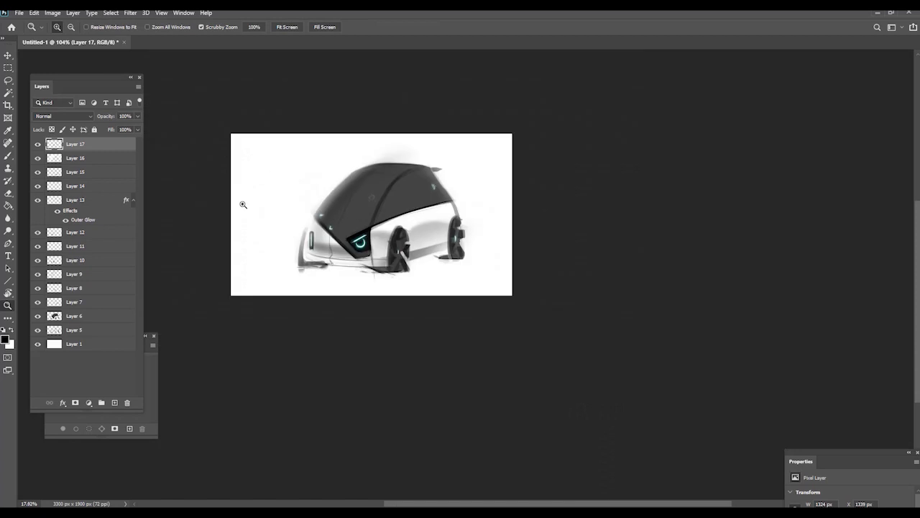
pyautogui.moveTo(304, 164); pyautogui.dragTo(355, 164)
pyautogui.moveTo(505, 209); pyautogui.dragTo(526, 208)
pyautogui.moveTo(445, 331); pyautogui.dragTo(468, 245)
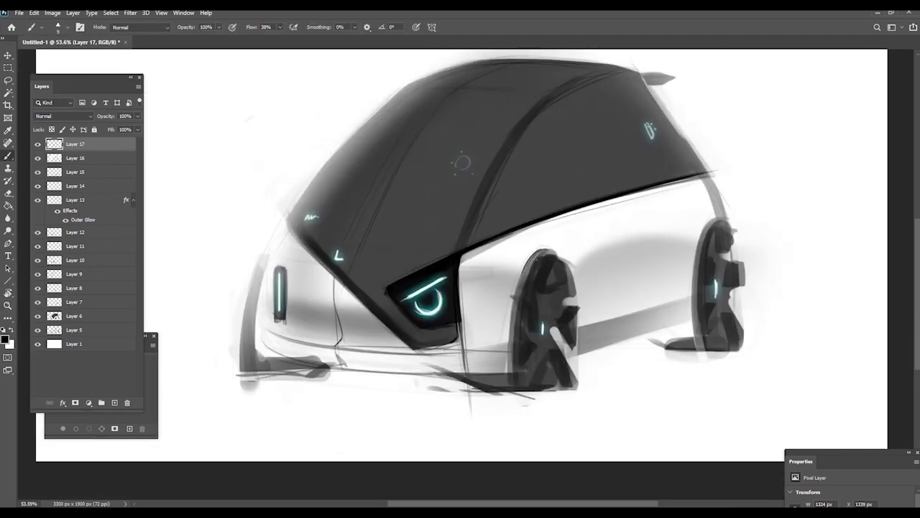
pyautogui.scroll(1, 523, 263)
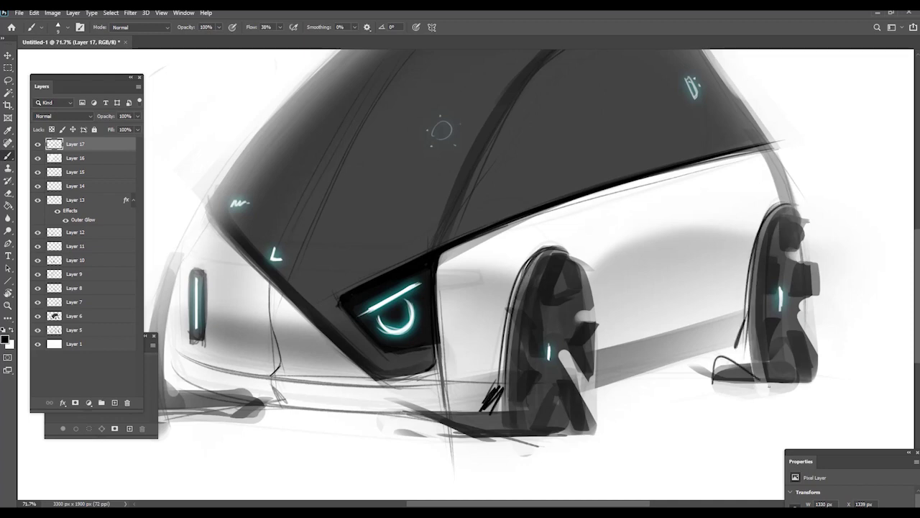
pyautogui.scroll(-2, 502, 227)
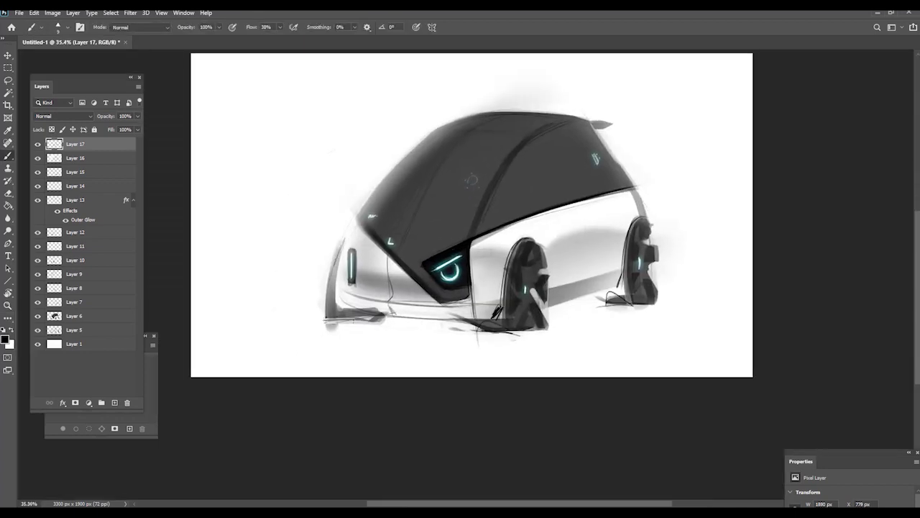
pyautogui.moveTo(432, 227)
pyautogui.mouseDown()
pyautogui.moveTo(376, 214)
pyautogui.moveTo(440, 218)
pyautogui.moveTo(332, 216)
pyautogui.moveTo(366, 208)
pyautogui.moveTo(439, 214)
pyautogui.moveTo(372, 227)
pyautogui.moveTo(439, 230)
pyautogui.moveTo(367, 242)
pyautogui.mouseUp()
pyautogui.press('b')
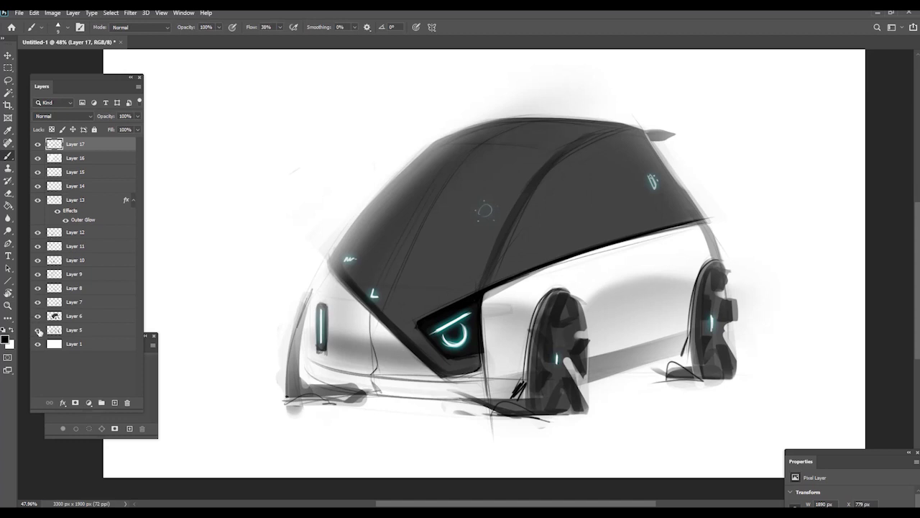
# Step: Hide the sketch and rendering layers and show them again to review the drawing's build-up
pyautogui.click(40, 146)
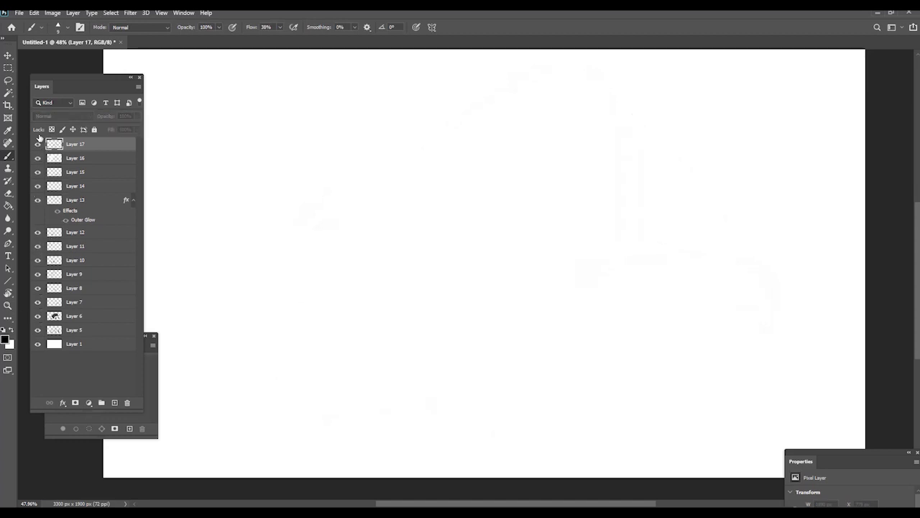
pyautogui.click(38, 143)
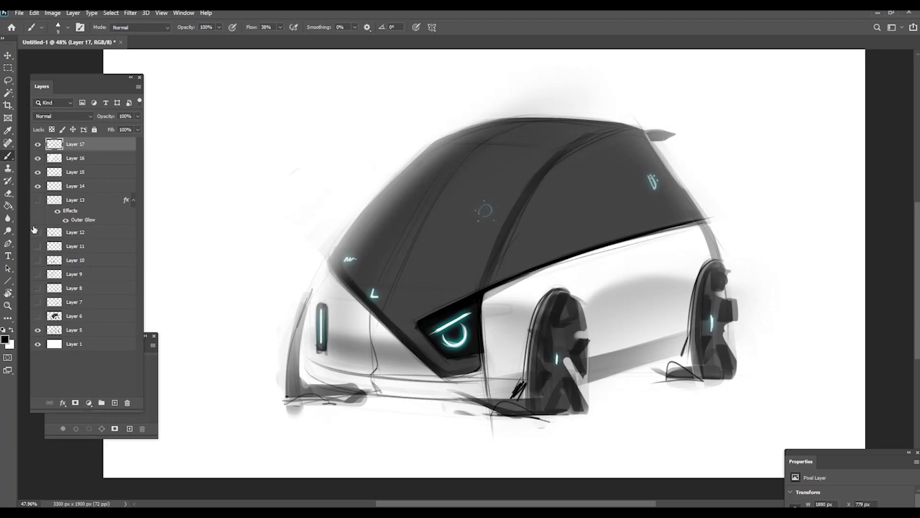
pyautogui.click(38, 145)
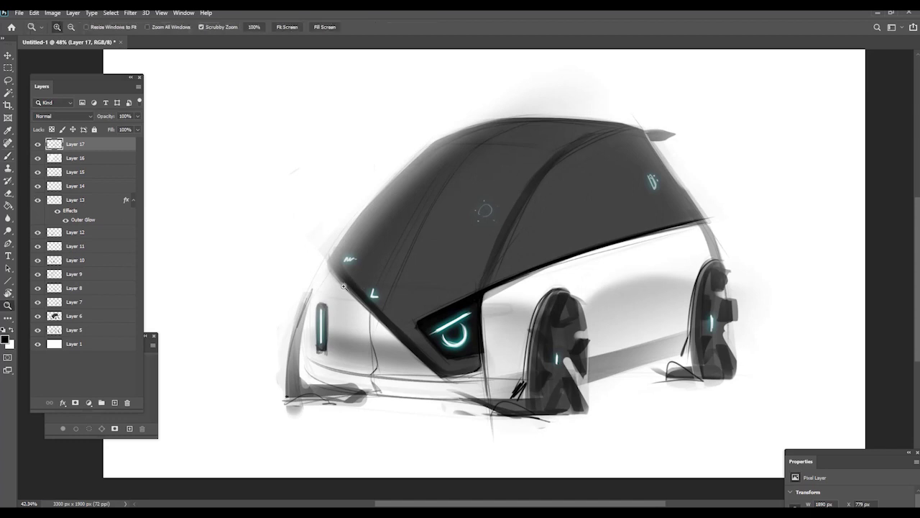
# Step: Add a new layer and choose the microcar front brush from the Car Design 101 Sketch Reference Pack
pyautogui.moveTo(353, 277)
pyautogui.mouseDown()
pyautogui.moveTo(321, 267)
pyautogui.moveTo(391, 256)
pyautogui.mouseUp()
pyautogui.hotkey('ctrl', 'shift', 'n')
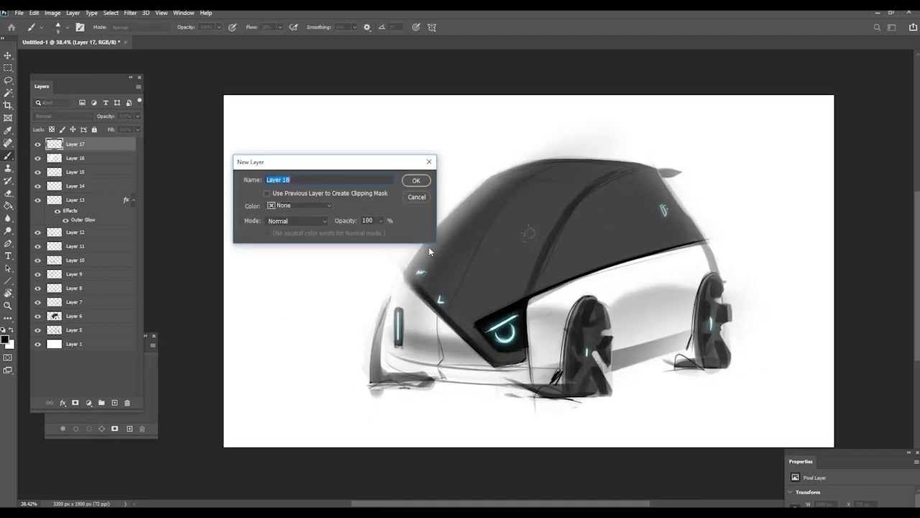
pyautogui.press('Return')
pyautogui.rightClick(365, 217)
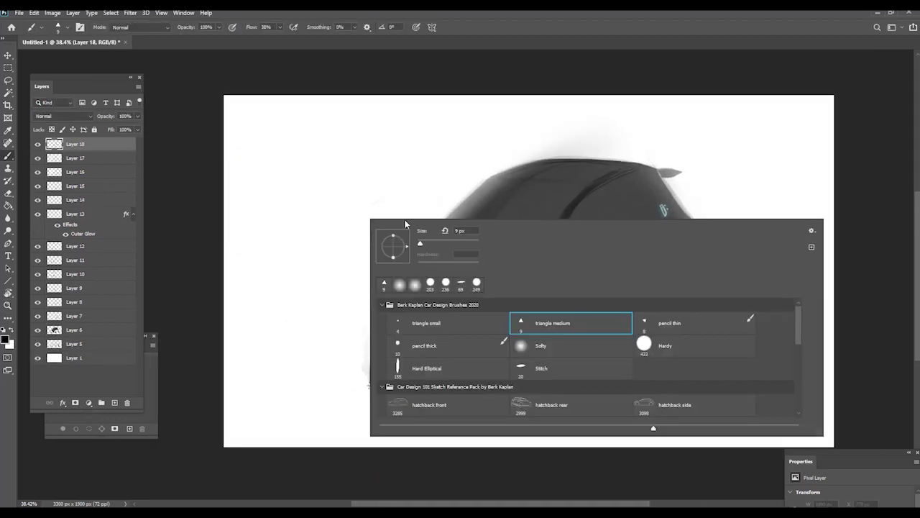
pyautogui.scroll(-3, 501, 328)
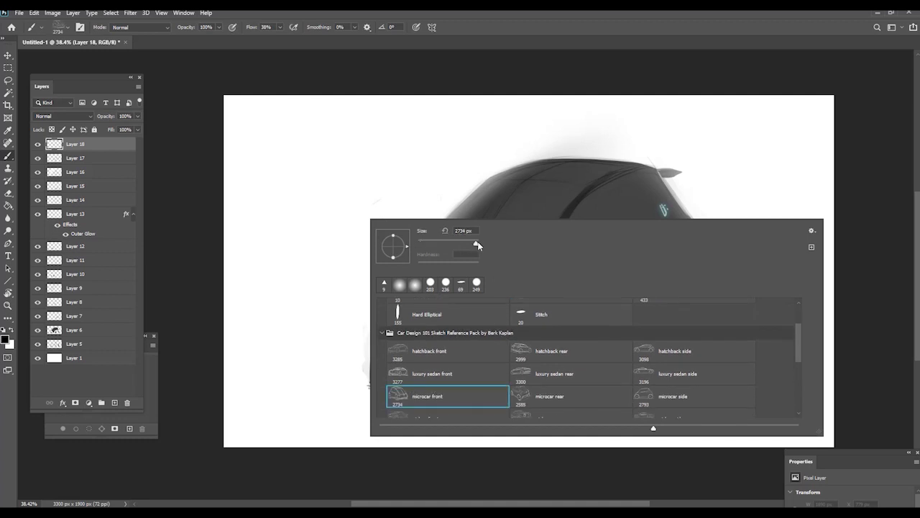
# Step: Set the brush size to 1011 px and stamp the microcar outline in black in the canvas's blank upper-left area
pyautogui.moveTo(466, 245); pyautogui.dragTo(468, 245)
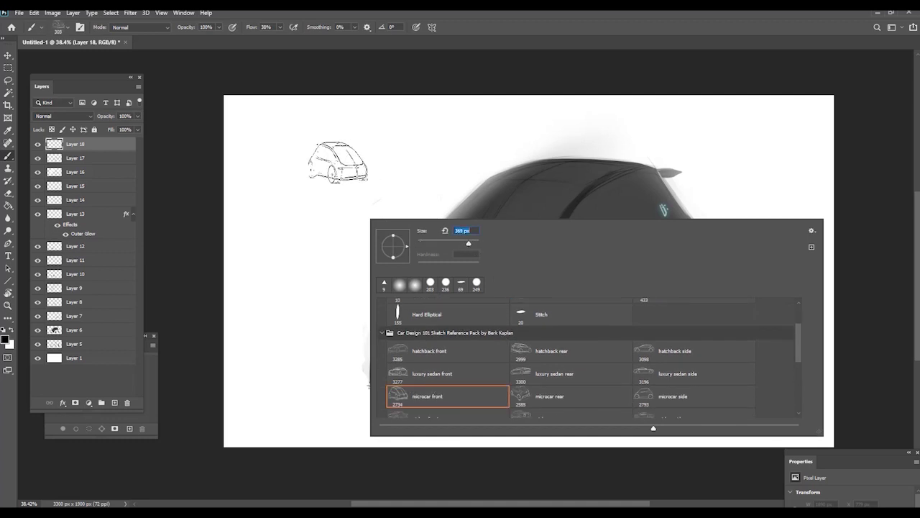
pyautogui.moveTo(314, 194); pyautogui.dragTo(348, 194)
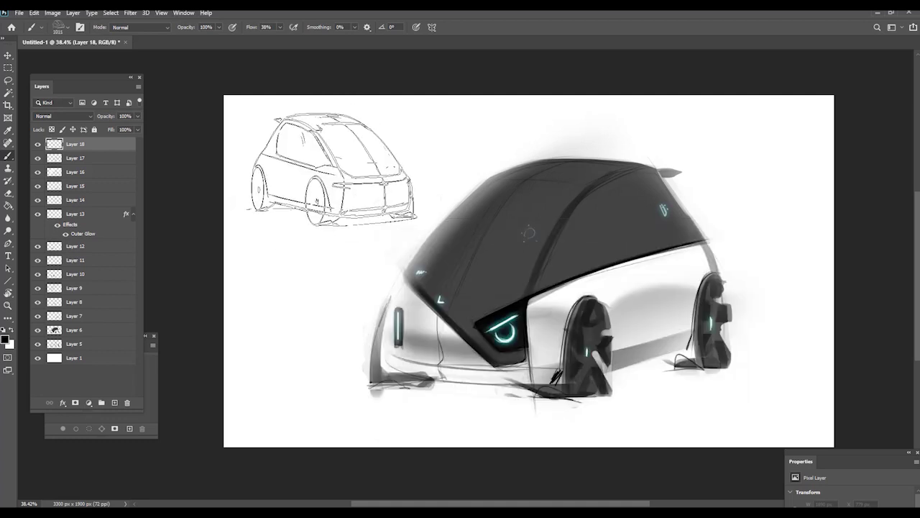
pyautogui.click(328, 170)
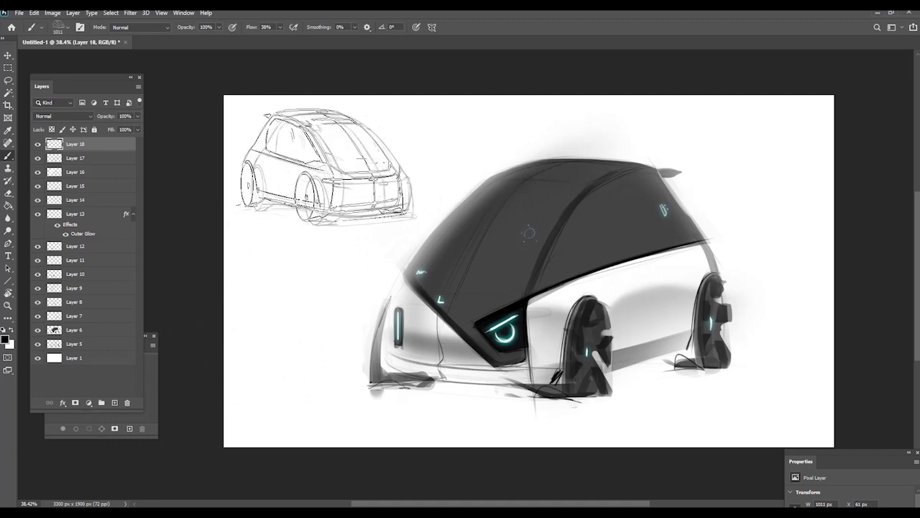